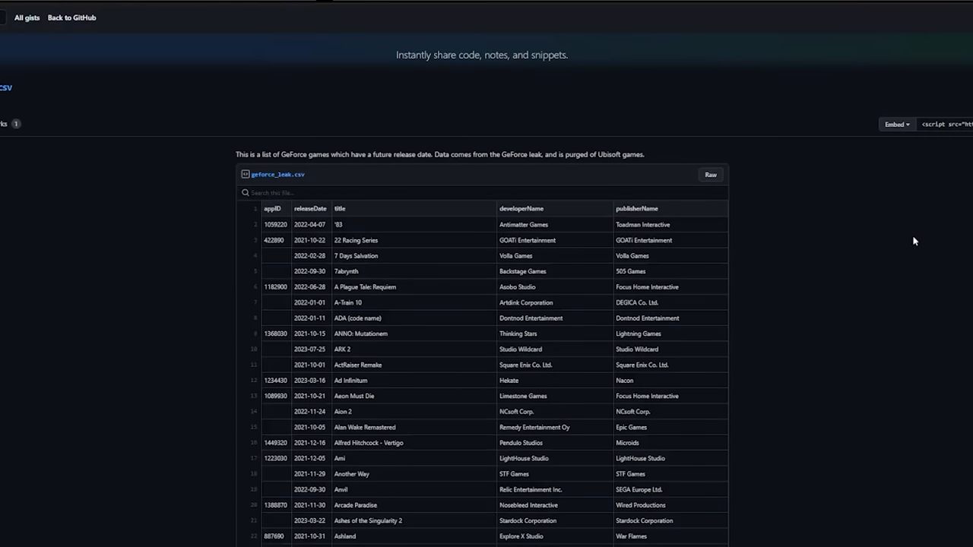
pyautogui.scroll(-1, 873, 237)
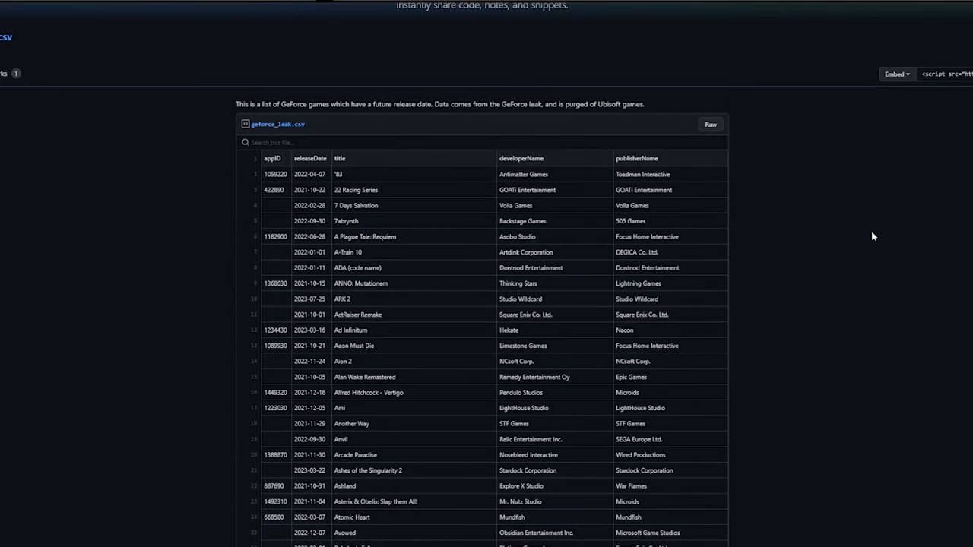
pyautogui.scroll(-1, 873, 236)
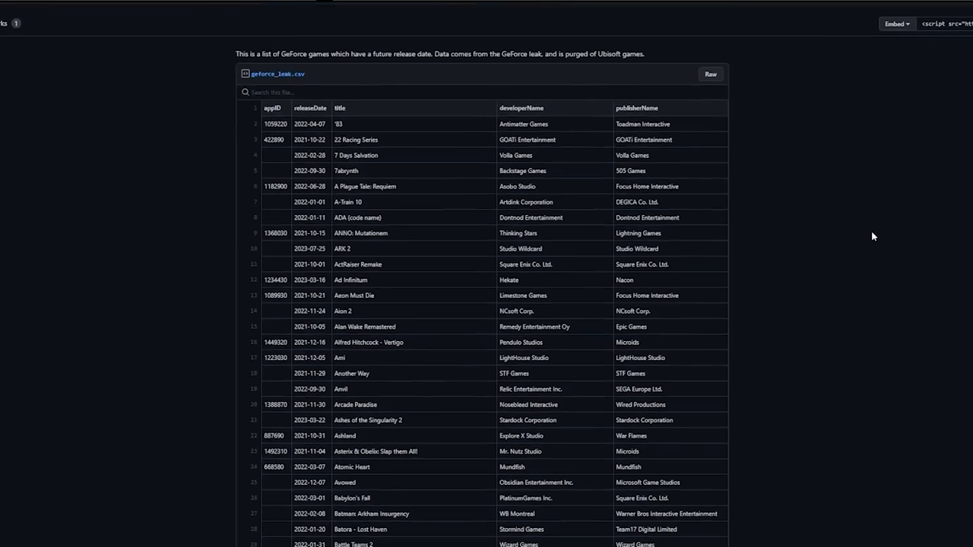
pyautogui.scroll(-1, 873, 236)
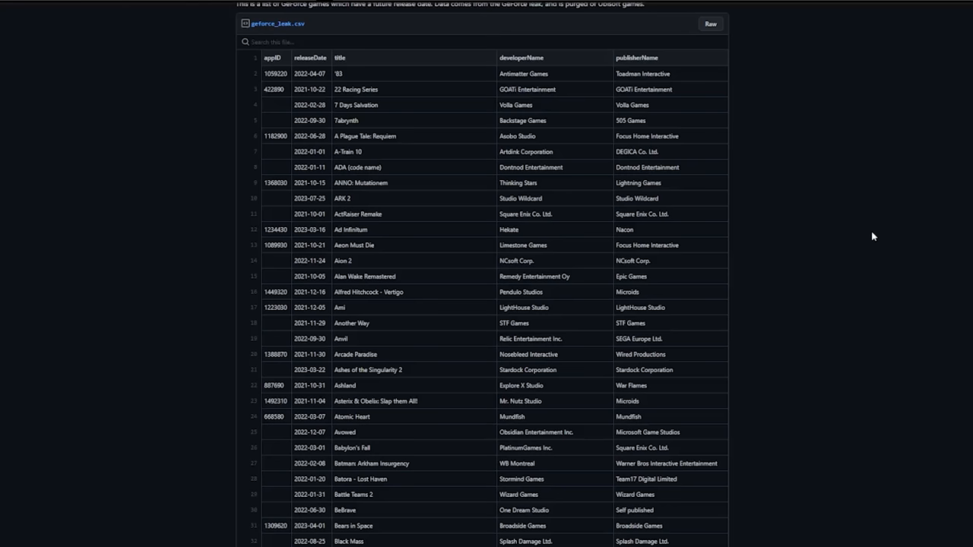
pyautogui.scroll(-2, 872, 231)
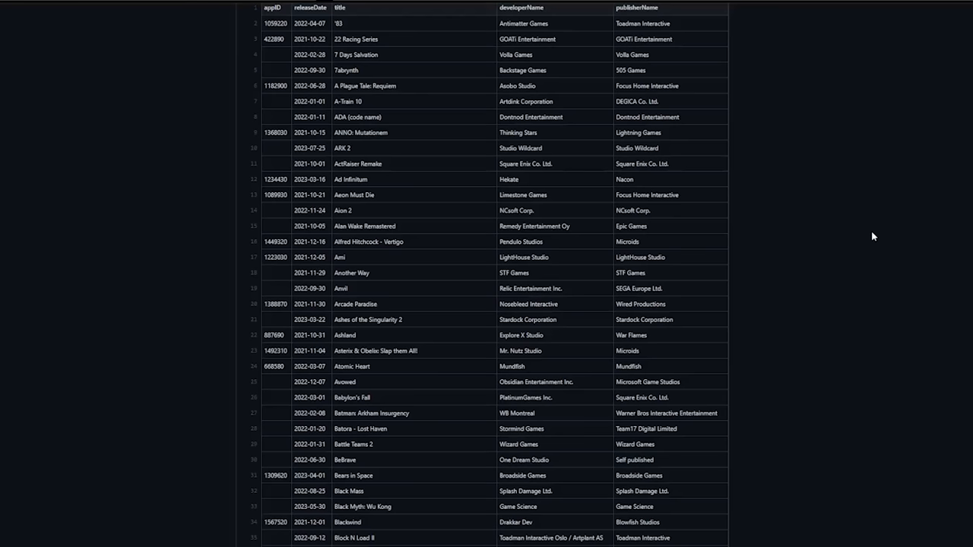
pyautogui.scroll(-3, 872, 237)
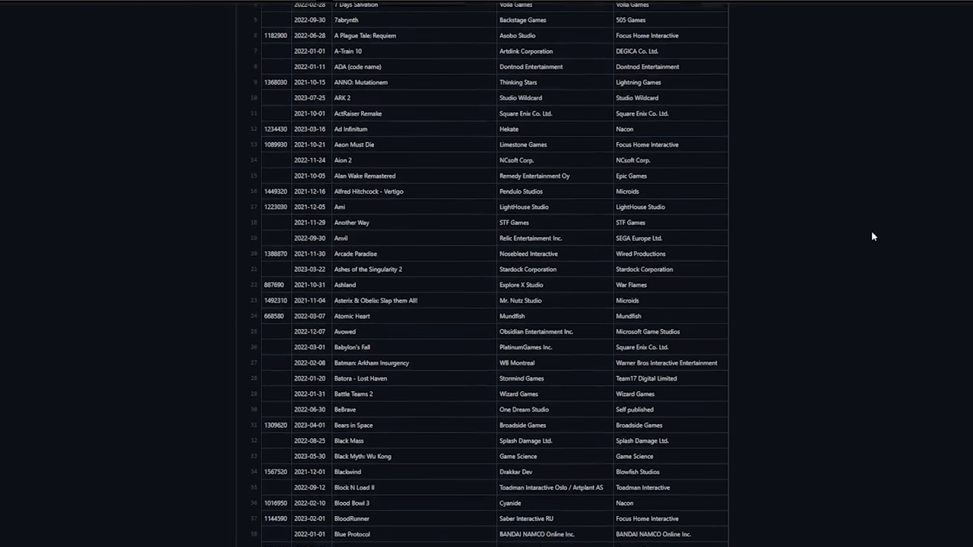
pyautogui.scroll(-3, 872, 236)
pyautogui.scroll(-3, 873, 236)
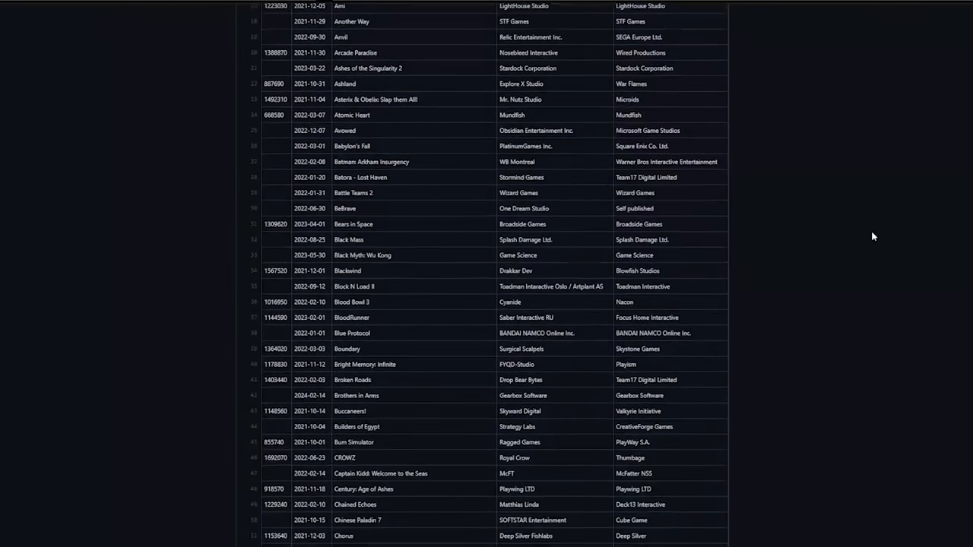
pyautogui.scroll(-3, 872, 236)
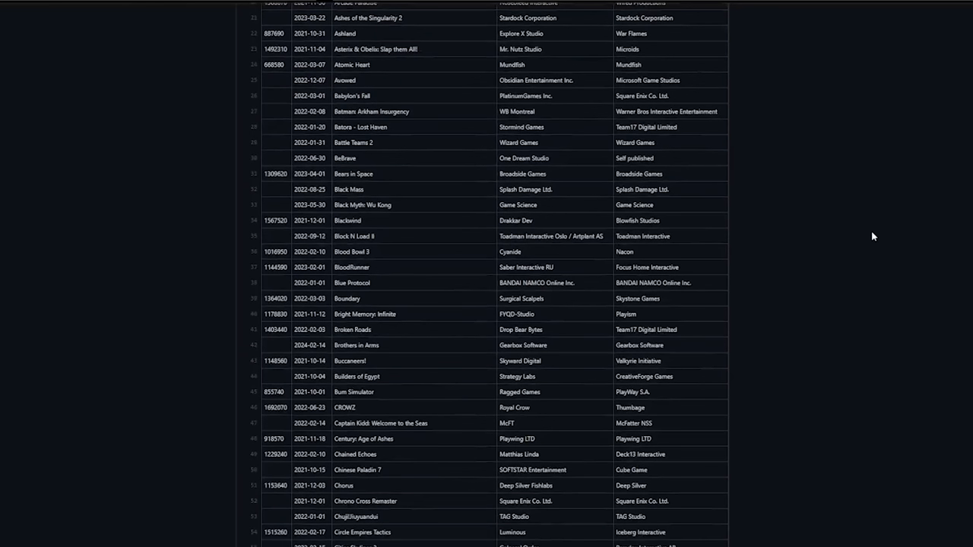
pyautogui.scroll(-2, 873, 237)
pyautogui.scroll(-3, 872, 236)
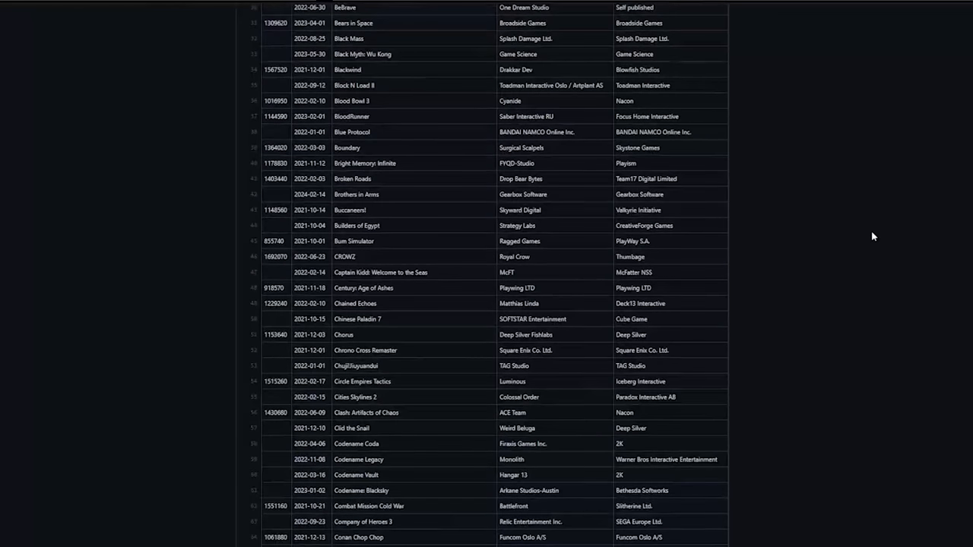
pyautogui.scroll(-3, 873, 236)
pyautogui.scroll(-2, 872, 237)
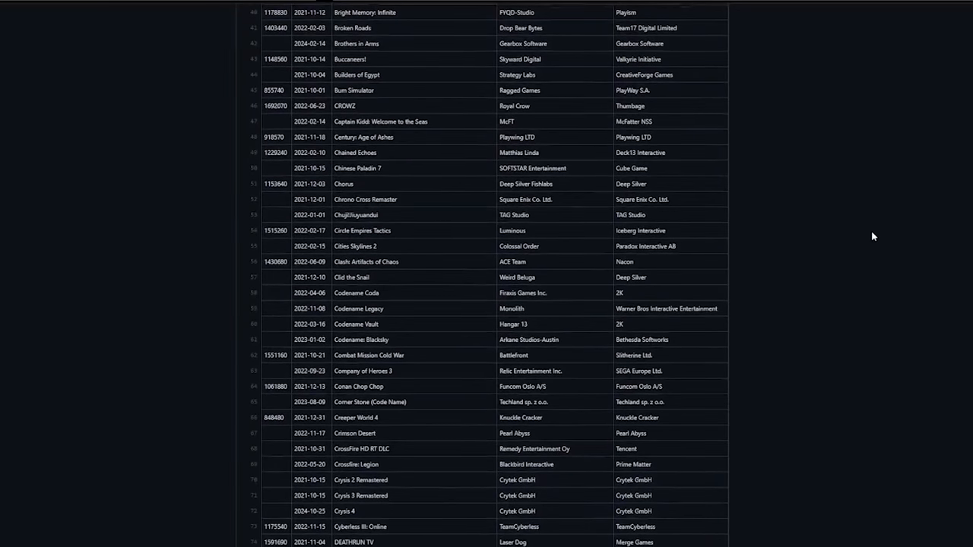
pyautogui.scroll(-3, 873, 237)
pyautogui.scroll(-3, 873, 237)
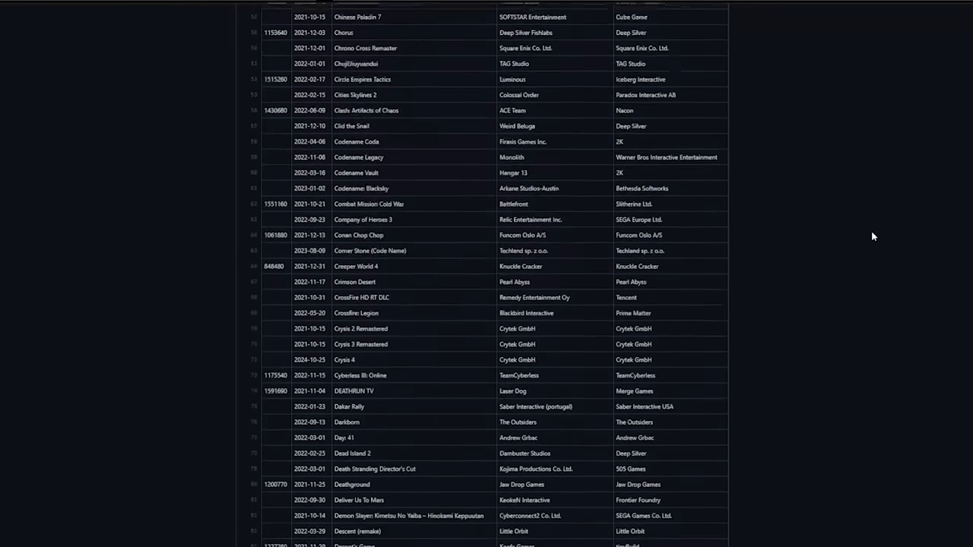
pyautogui.scroll(-3, 873, 237)
pyautogui.scroll(-2, 872, 237)
pyautogui.scroll(-2, 873, 236)
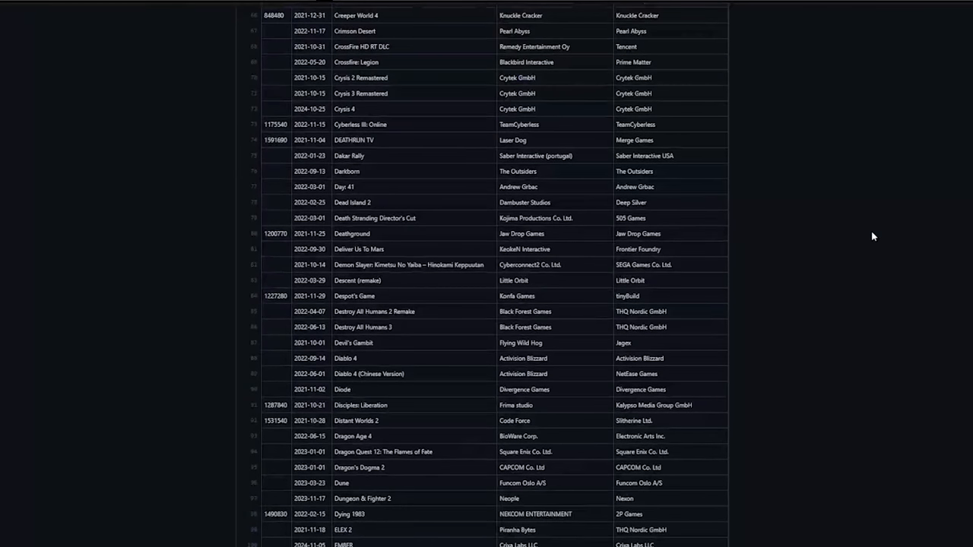
pyautogui.scroll(-3, 872, 236)
pyautogui.scroll(-3, 873, 236)
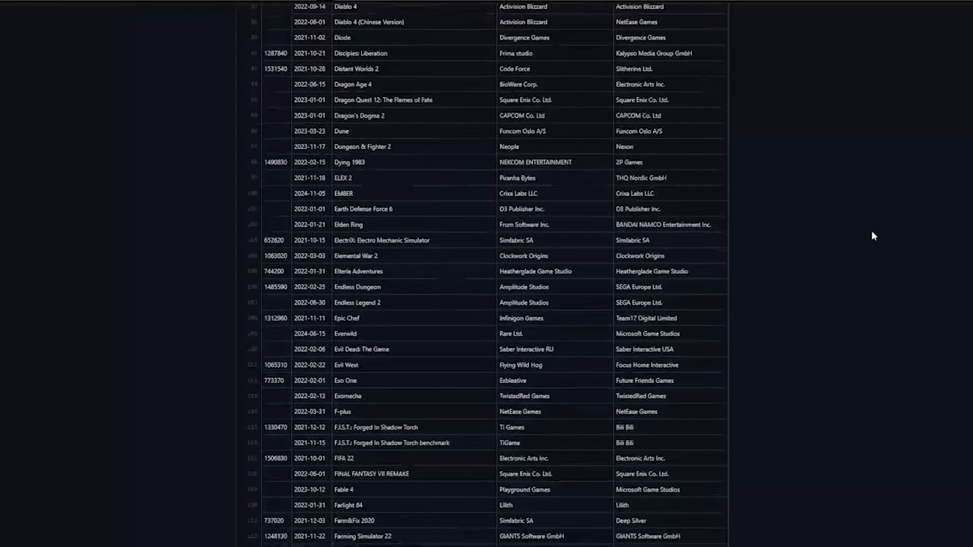
pyautogui.scroll(-2, 873, 237)
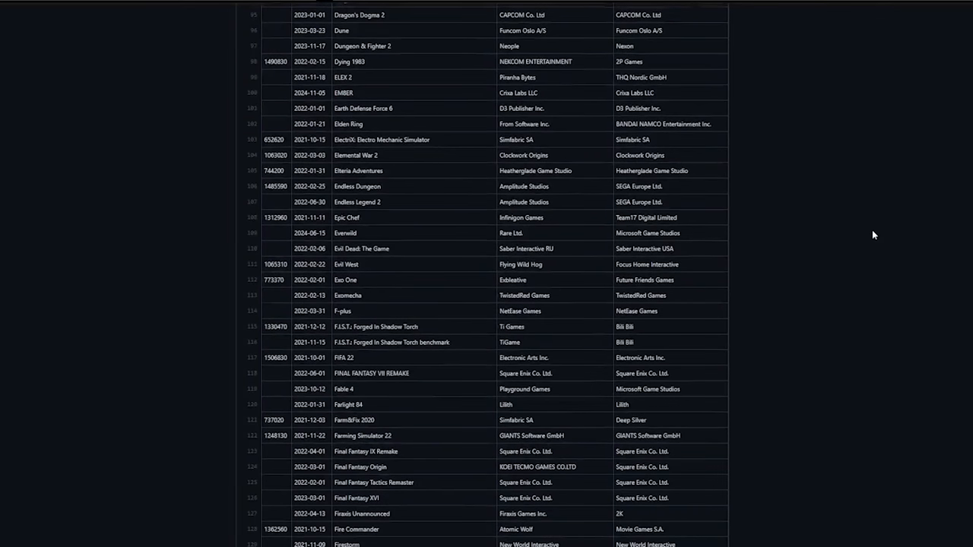
pyautogui.scroll(-2, 873, 236)
pyautogui.scroll(-1, 873, 237)
pyautogui.scroll(-1, 873, 237)
pyautogui.scroll(-1, 873, 236)
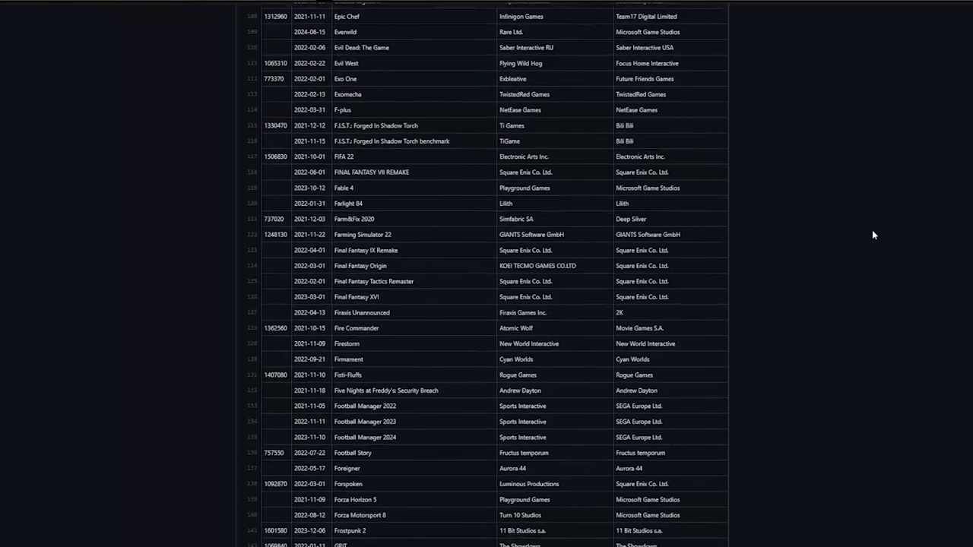
pyautogui.scroll(-2, 873, 235)
pyautogui.scroll(-1, 872, 235)
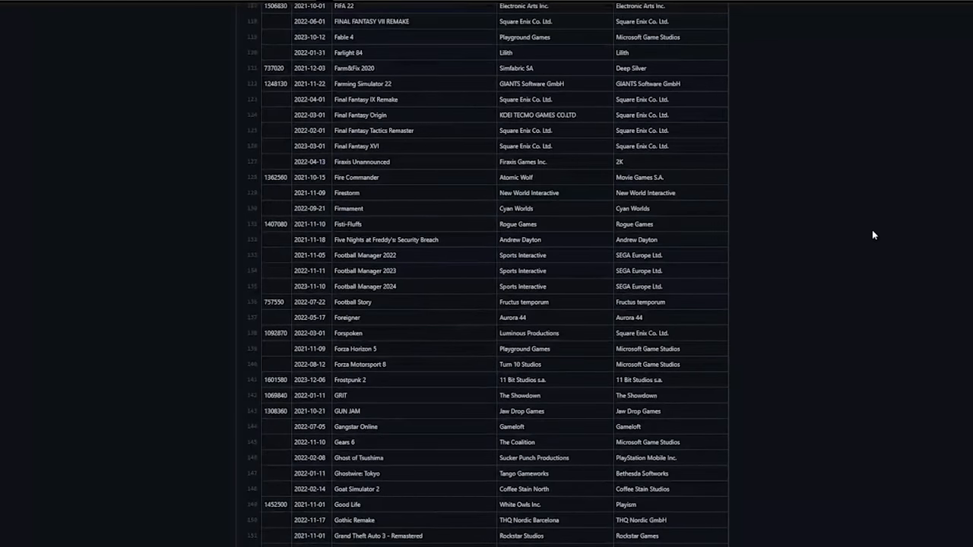
pyautogui.scroll(-3, 873, 234)
pyautogui.scroll(-2, 872, 235)
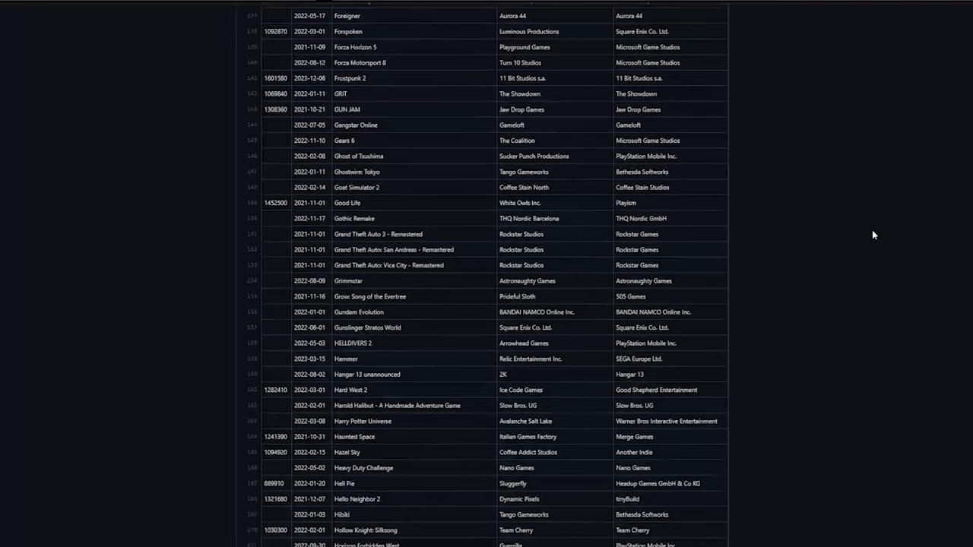
pyautogui.scroll(-3, 873, 235)
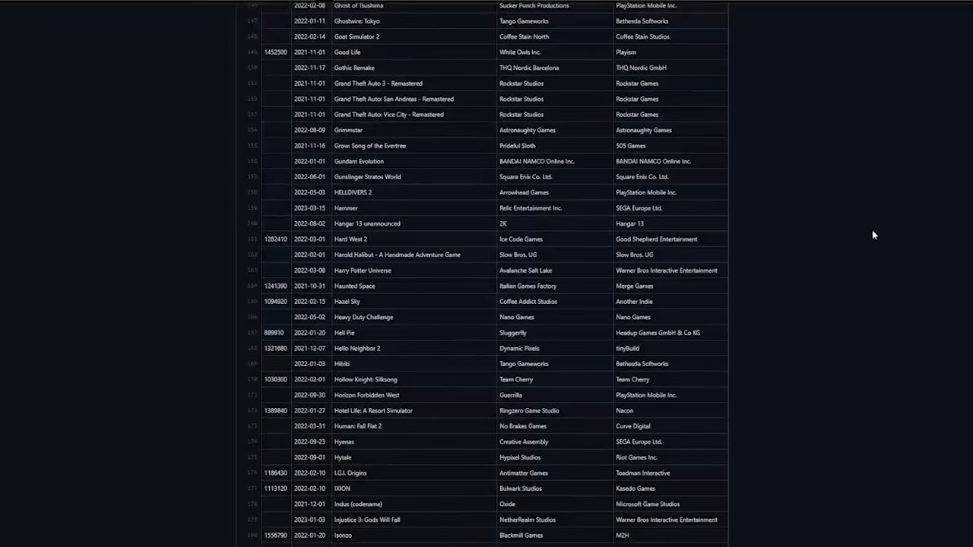
pyautogui.scroll(-3, 872, 234)
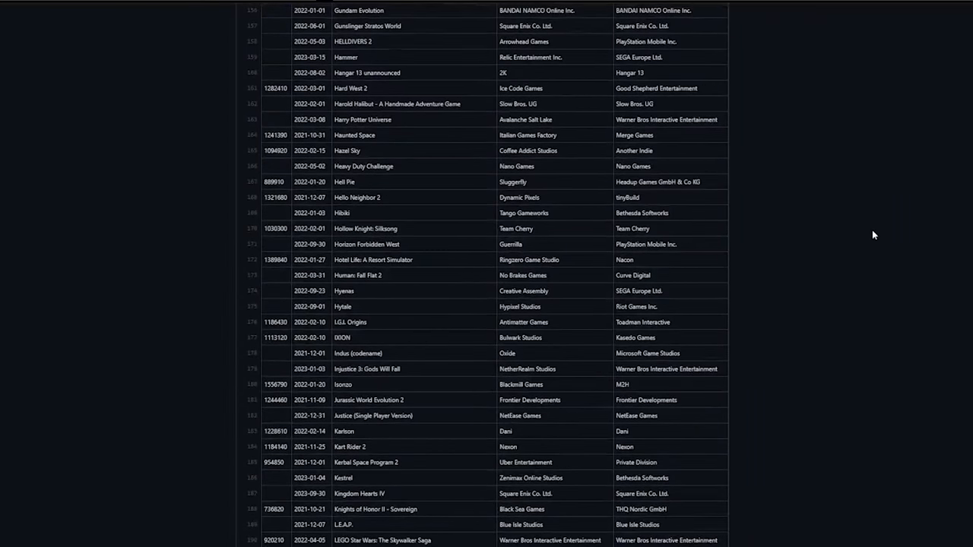
pyautogui.scroll(-3, 873, 235)
pyautogui.scroll(-3, 873, 235)
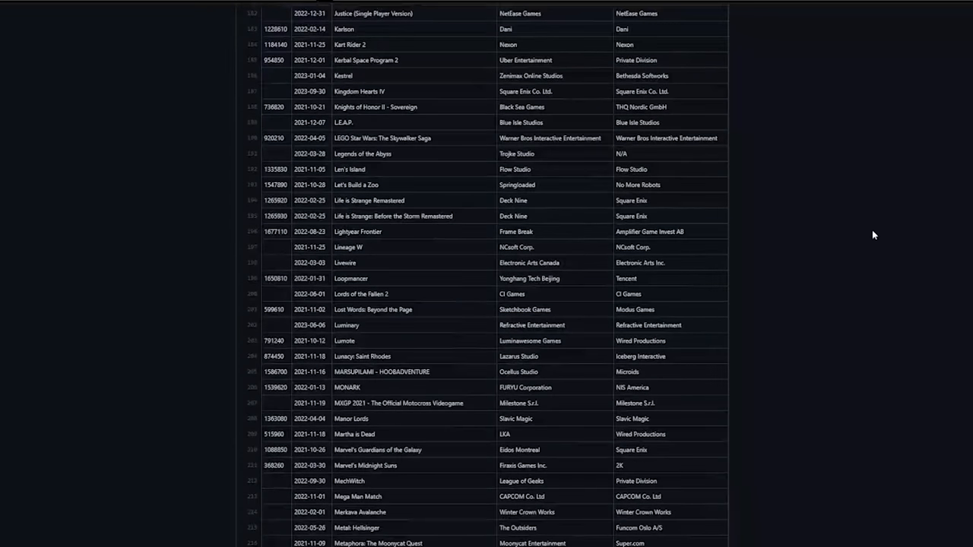
pyautogui.scroll(-3, 873, 235)
pyautogui.scroll(-3, 872, 235)
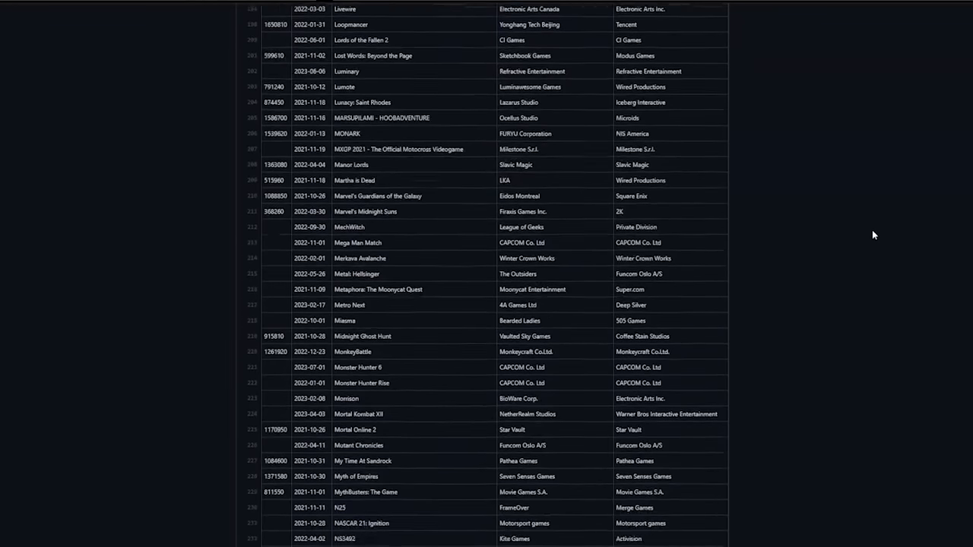
pyautogui.scroll(-3, 872, 235)
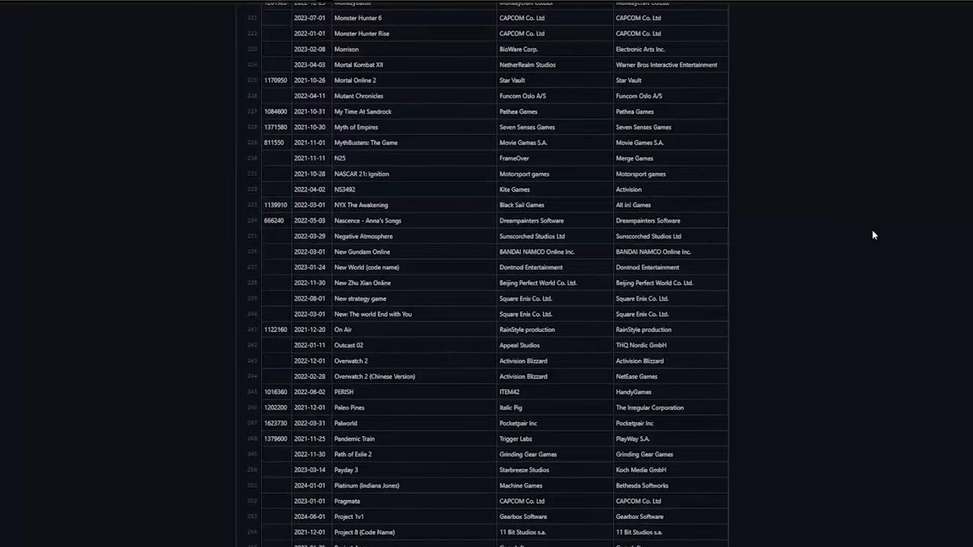
pyautogui.scroll(-3, 873, 235)
pyautogui.scroll(-3, 873, 235)
pyautogui.scroll(-2, 873, 235)
pyautogui.scroll(-3, 873, 235)
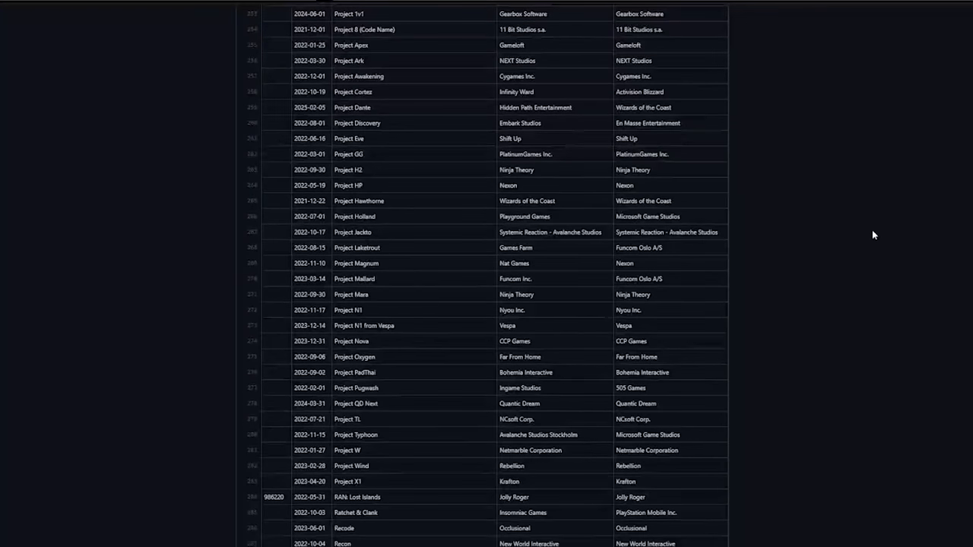
pyautogui.scroll(-3, 873, 234)
pyautogui.scroll(-3, 872, 234)
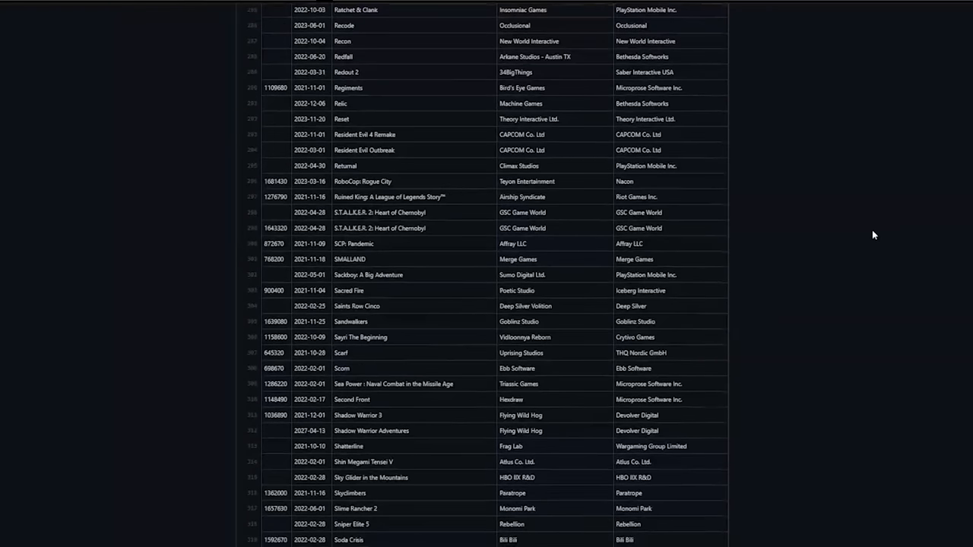
pyautogui.scroll(-4, 872, 235)
pyautogui.scroll(-3, 873, 235)
pyautogui.scroll(-1, 873, 235)
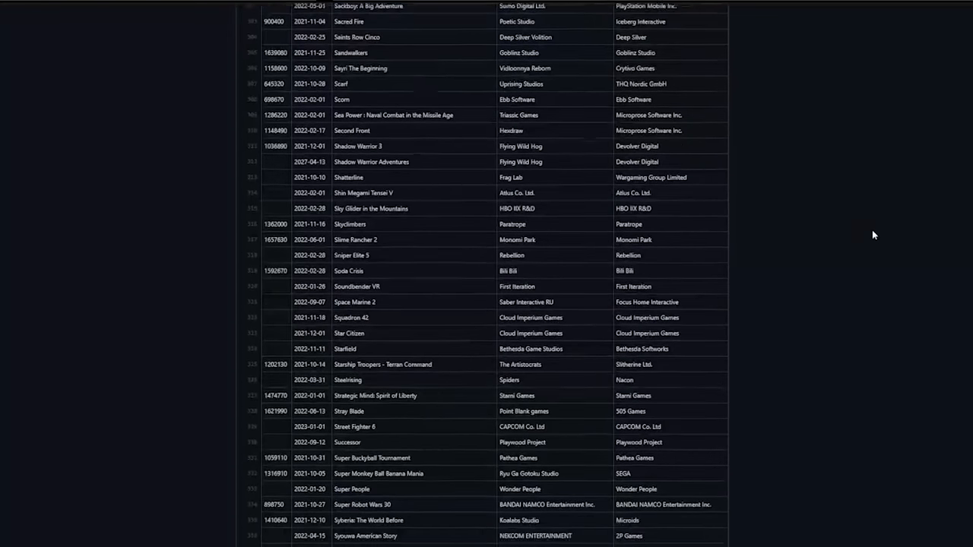
pyautogui.scroll(-1, 873, 235)
pyautogui.scroll(-3, 873, 234)
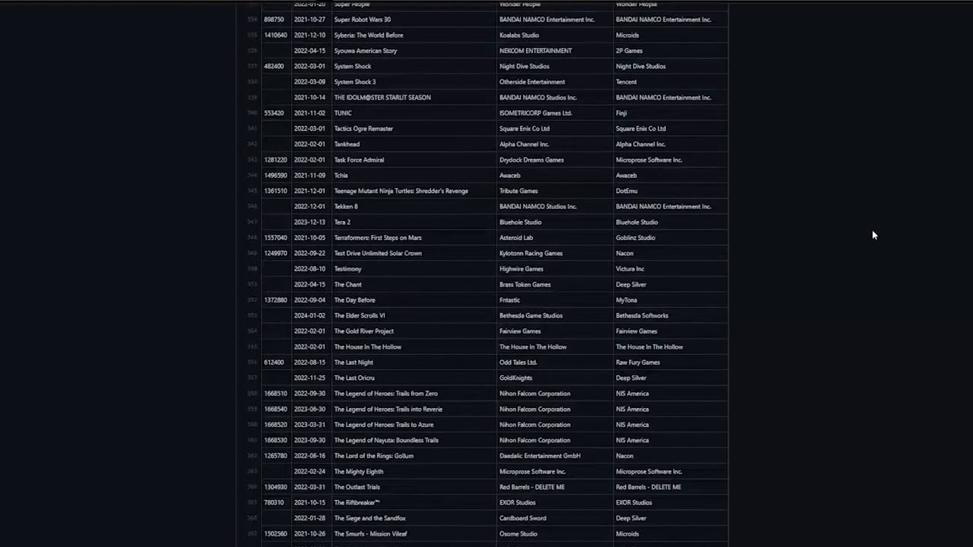
pyautogui.scroll(-5, 873, 235)
pyautogui.scroll(-4, 872, 235)
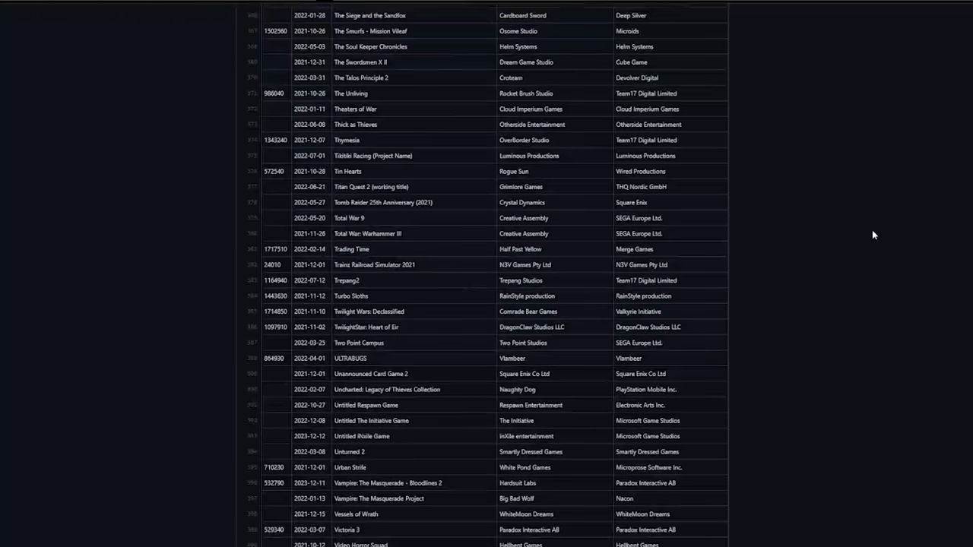
pyautogui.scroll(-5, 873, 235)
pyautogui.scroll(-4, 873, 235)
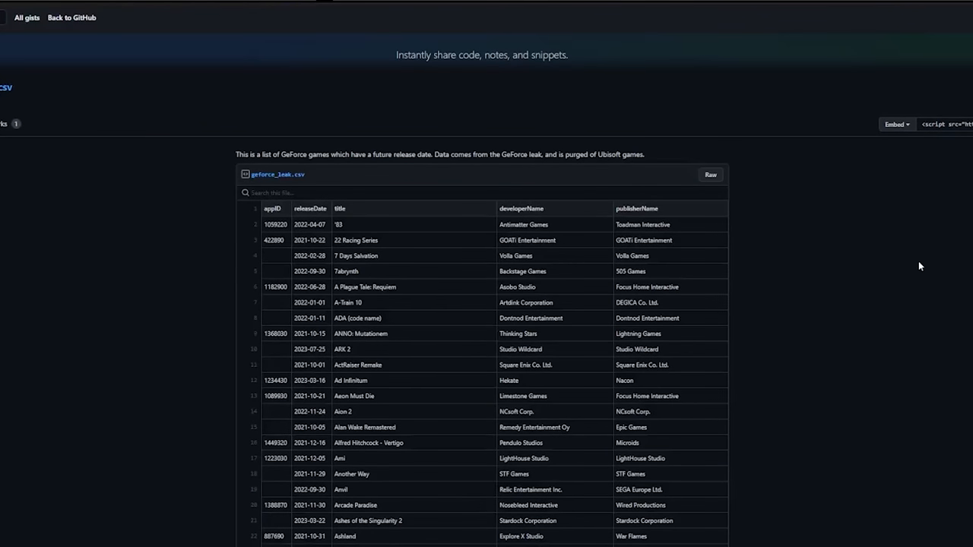
pyautogui.scroll(-2, 873, 236)
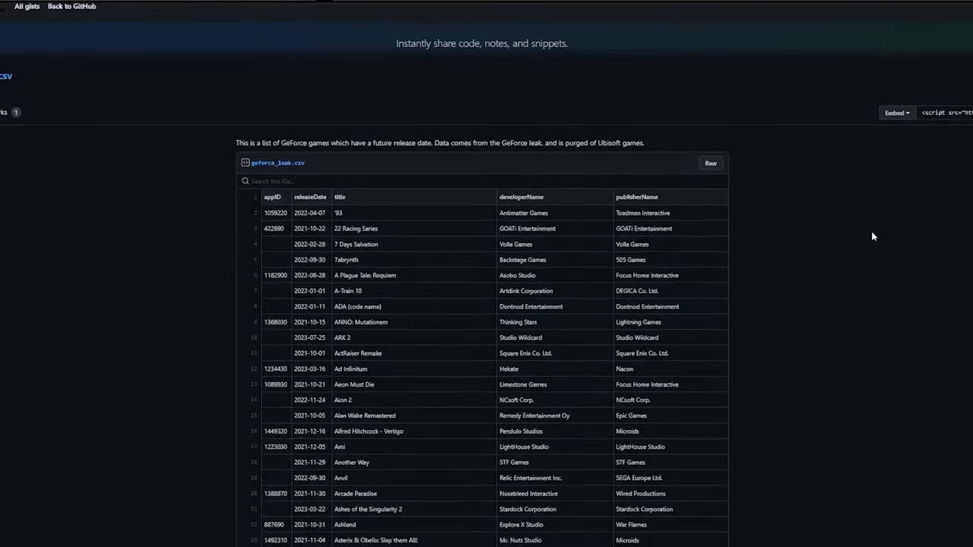
pyautogui.scroll(-2, 873, 236)
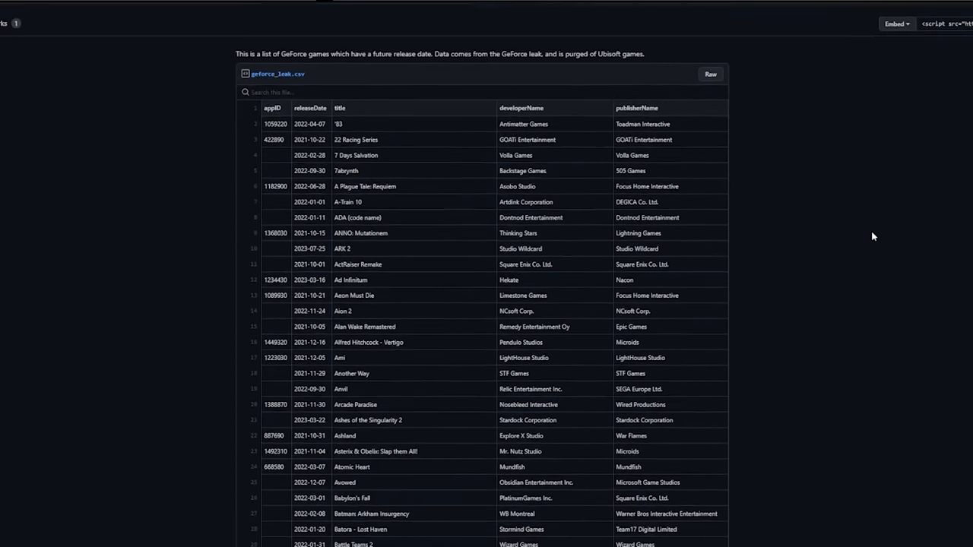
pyautogui.scroll(-2, 873, 237)
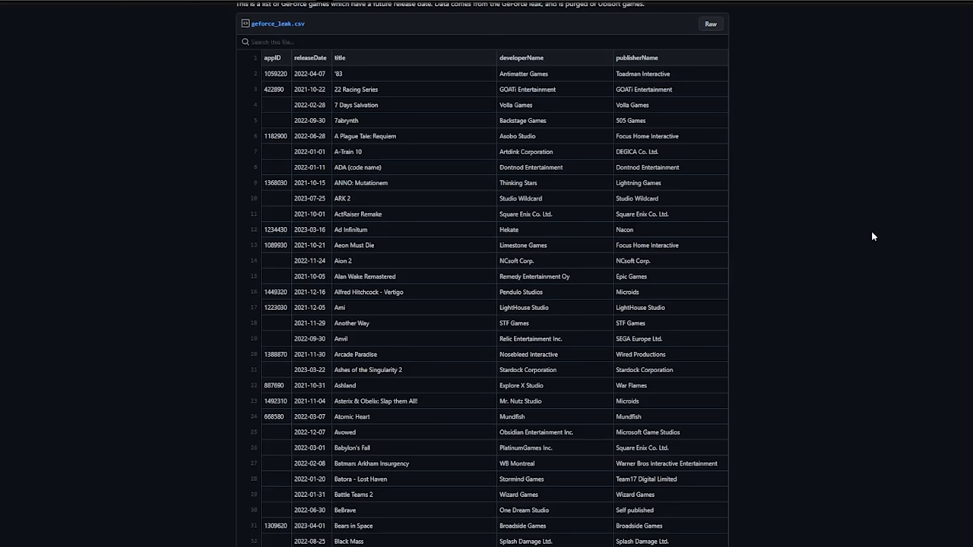
pyautogui.scroll(-1, 873, 236)
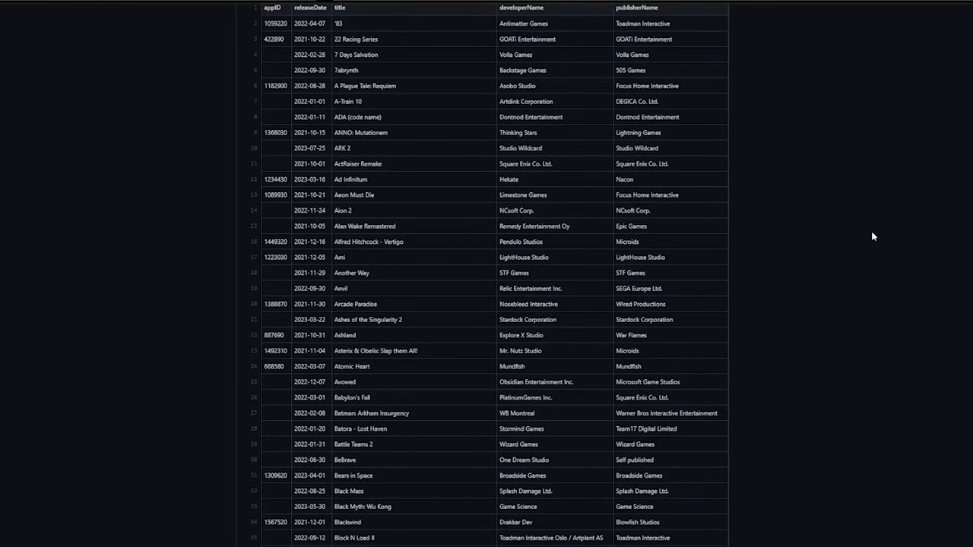
pyautogui.scroll(-1, 872, 236)
pyautogui.scroll(-2, 873, 236)
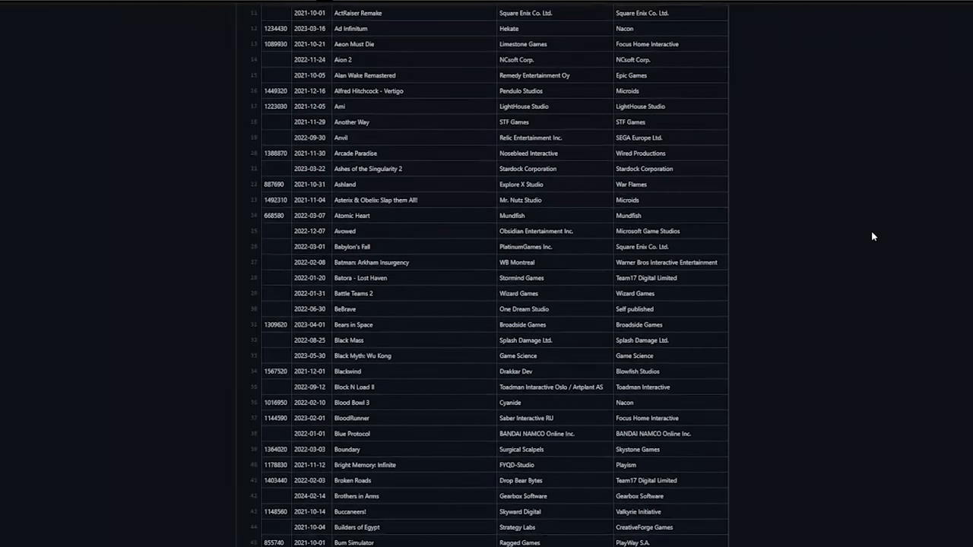
pyautogui.scroll(-2, 873, 237)
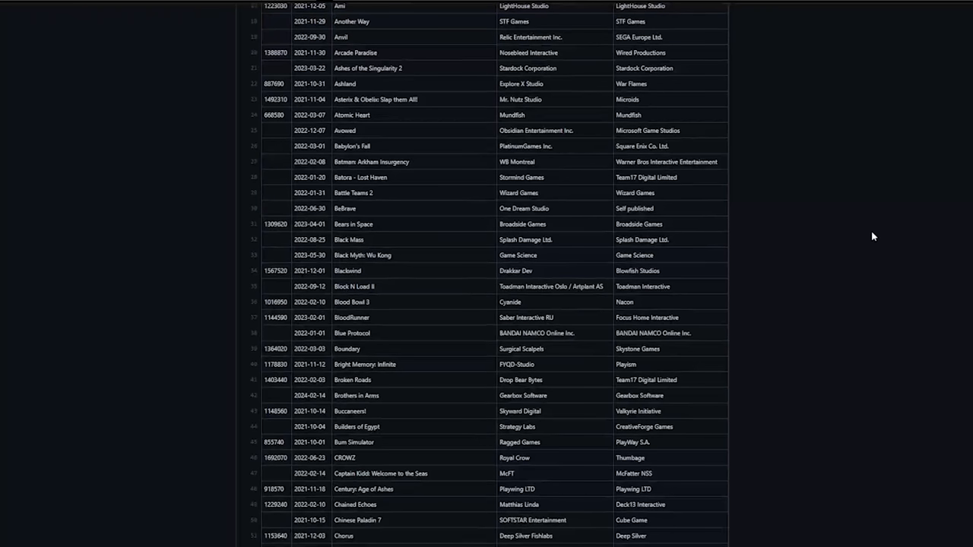
pyautogui.scroll(-1, 872, 236)
pyautogui.scroll(-1, 873, 236)
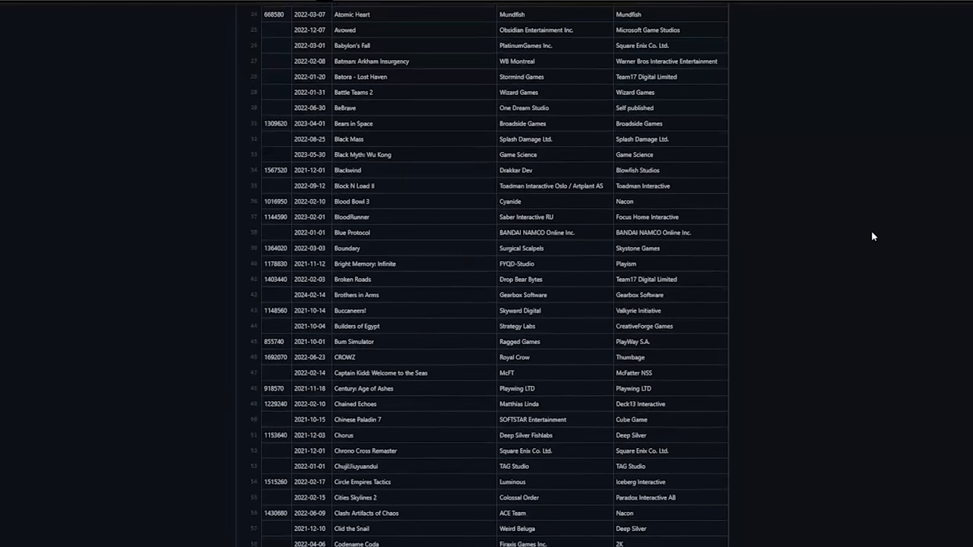
pyautogui.scroll(-2, 872, 237)
pyautogui.scroll(-1, 873, 237)
pyautogui.scroll(-1, 873, 237)
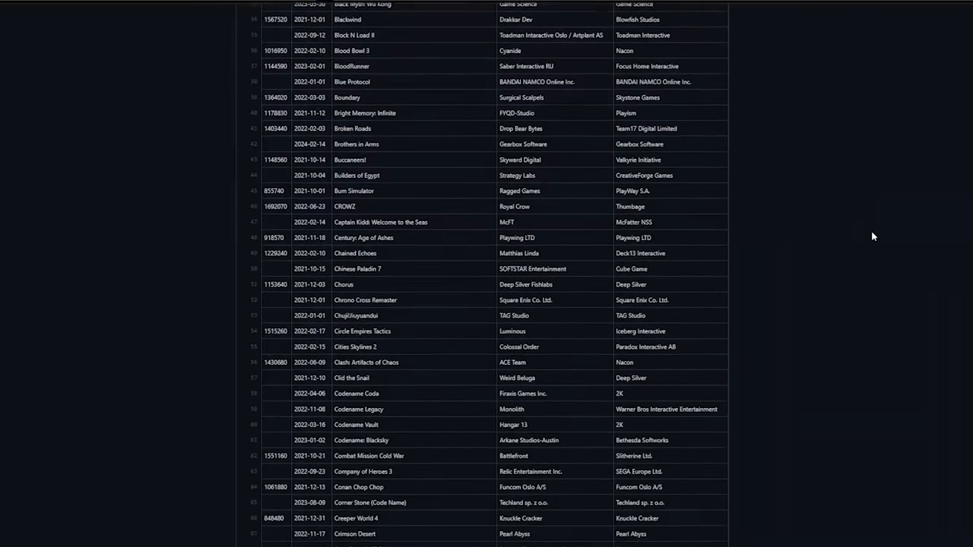
pyautogui.scroll(-1, 873, 236)
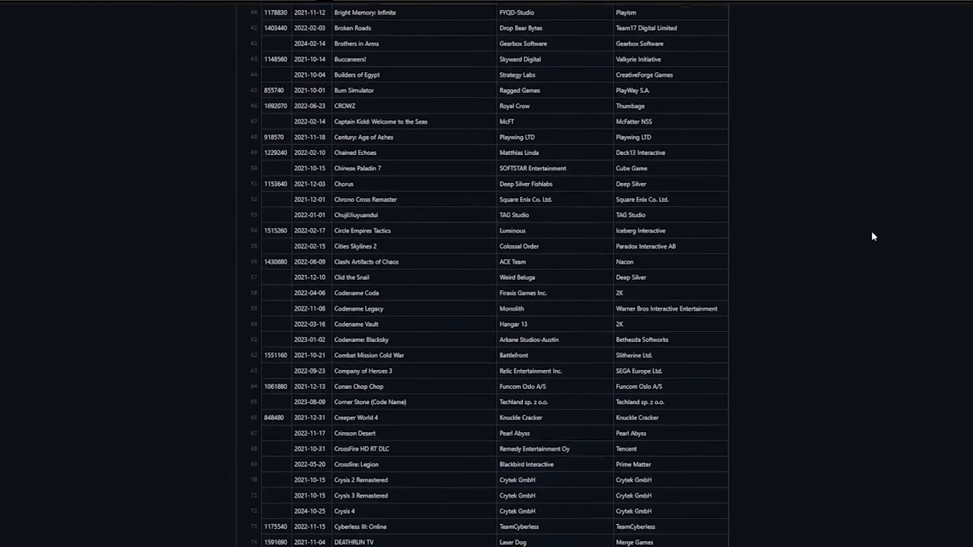
pyautogui.scroll(-2, 873, 236)
pyautogui.scroll(-2, 873, 237)
pyautogui.scroll(-1, 873, 236)
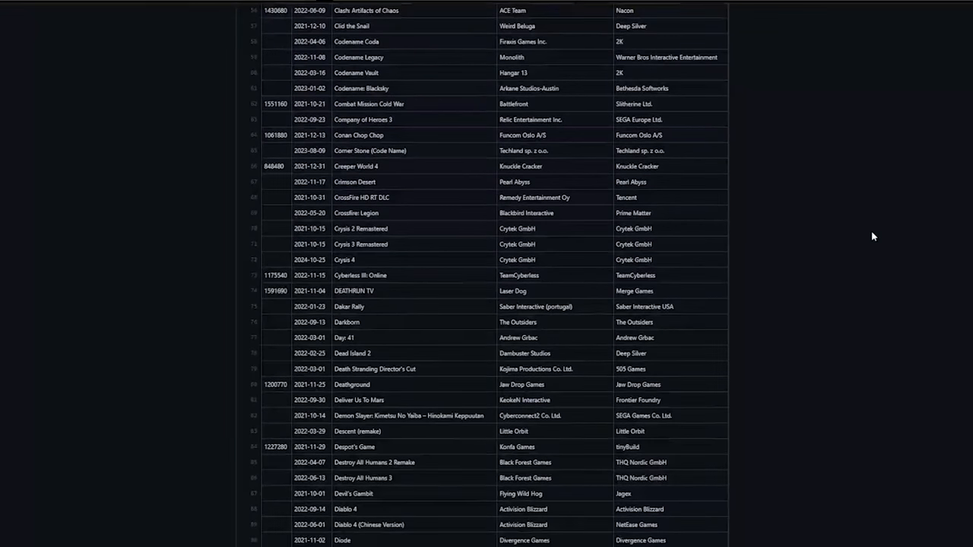
pyautogui.scroll(-3, 873, 236)
pyautogui.scroll(-3, 873, 237)
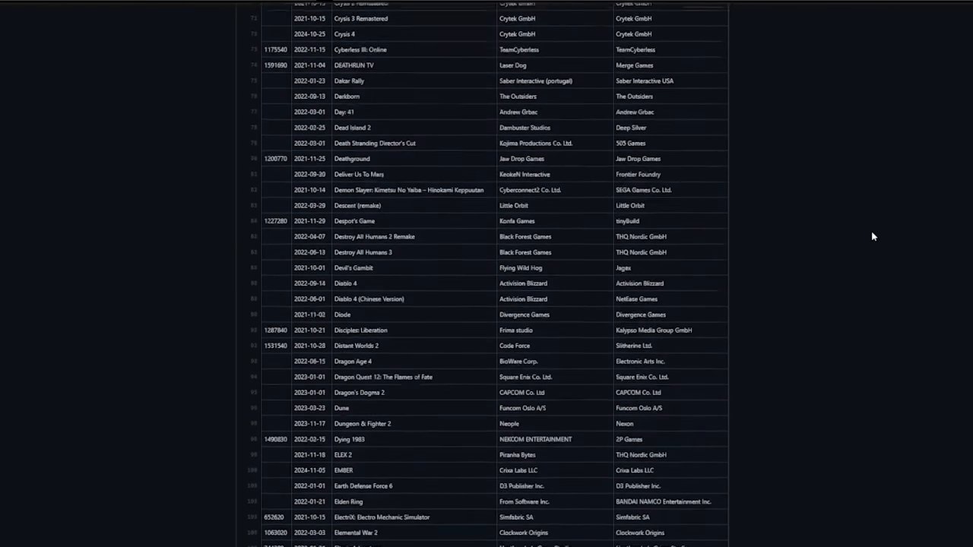
pyautogui.scroll(-2, 873, 237)
pyautogui.scroll(-2, 873, 237)
pyautogui.scroll(-1, 873, 236)
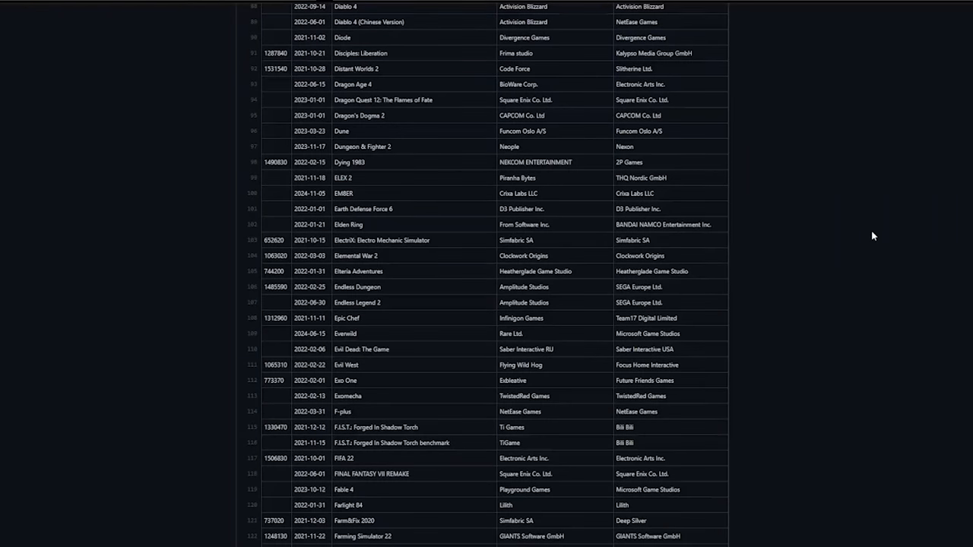
pyautogui.scroll(-2, 873, 236)
pyautogui.scroll(-2, 873, 236)
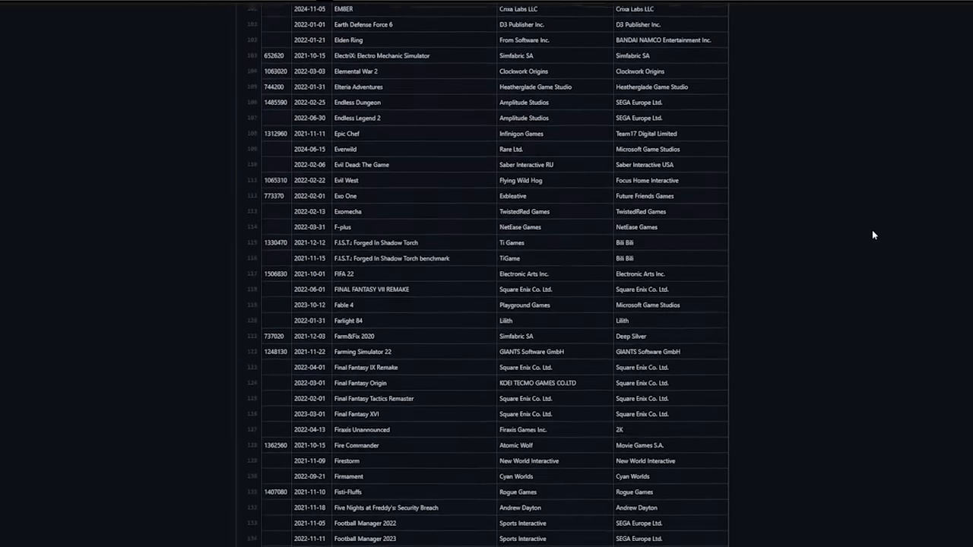
pyautogui.scroll(-1, 873, 237)
pyautogui.scroll(-1, 873, 236)
pyautogui.scroll(-1, 873, 237)
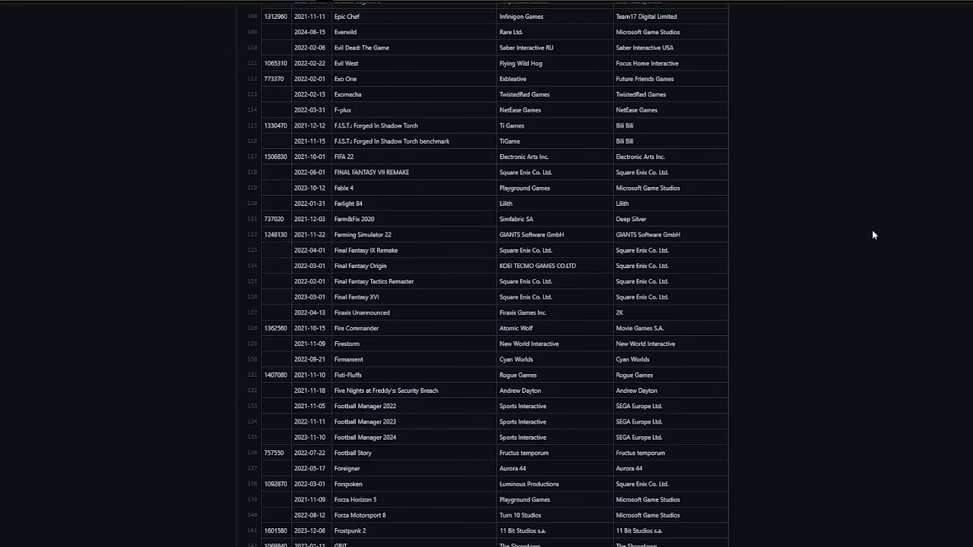
pyautogui.scroll(-3, 873, 237)
pyautogui.scroll(-3, 873, 236)
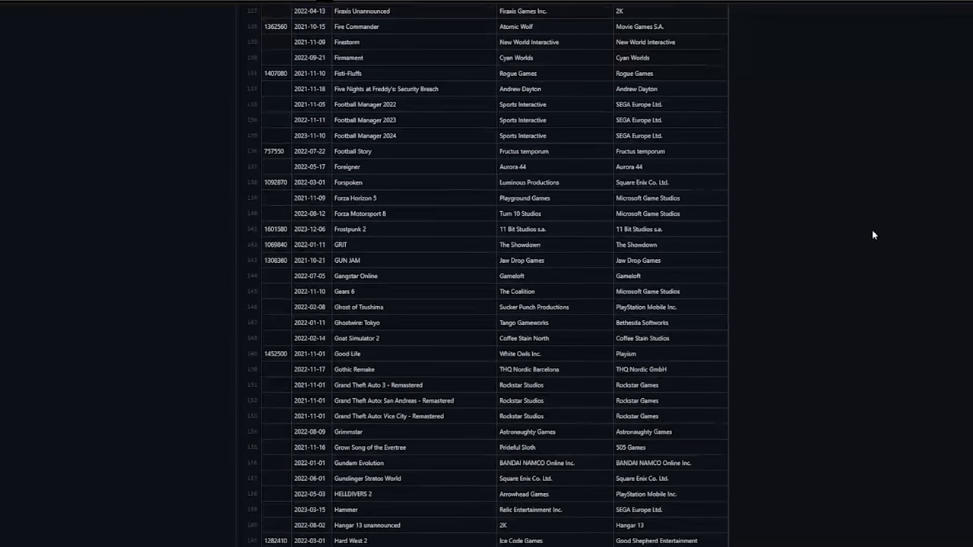
pyautogui.scroll(-2, 872, 236)
pyautogui.scroll(-1, 872, 236)
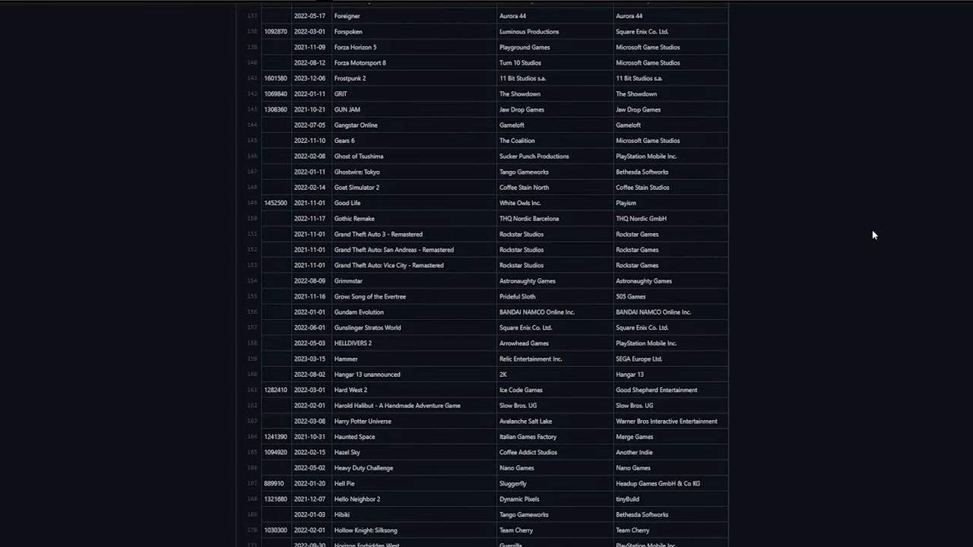
pyautogui.scroll(-3, 873, 235)
pyautogui.scroll(-3, 873, 235)
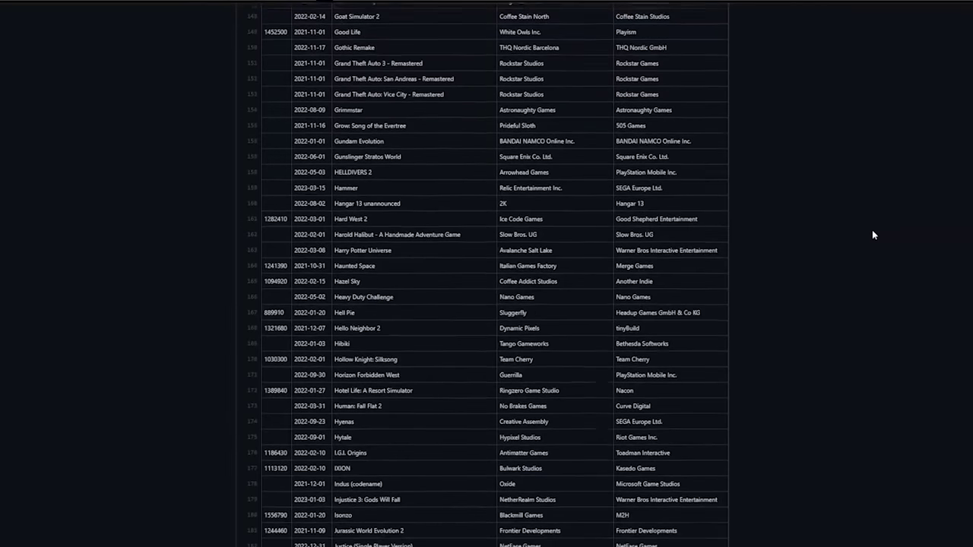
pyautogui.scroll(-2, 873, 234)
pyautogui.scroll(-4, 873, 235)
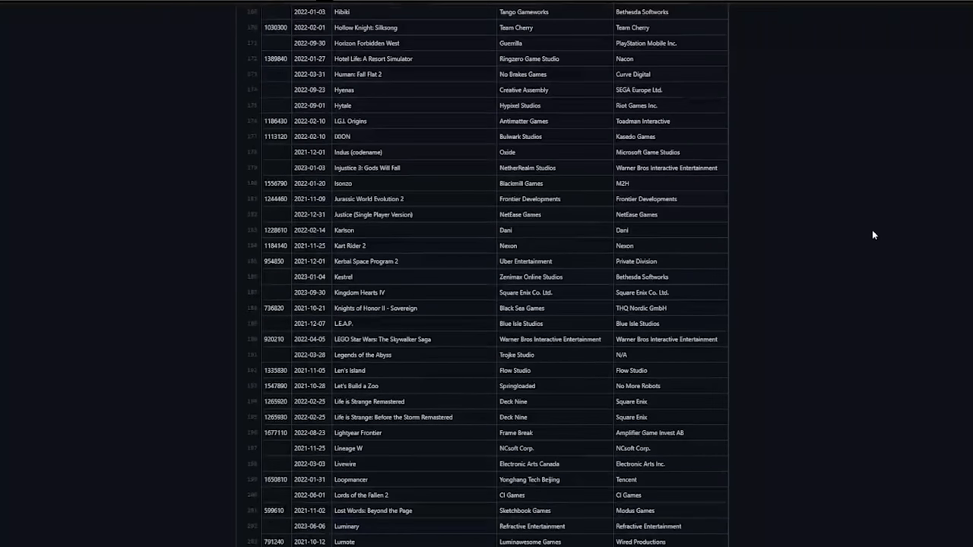
pyautogui.scroll(-2, 873, 235)
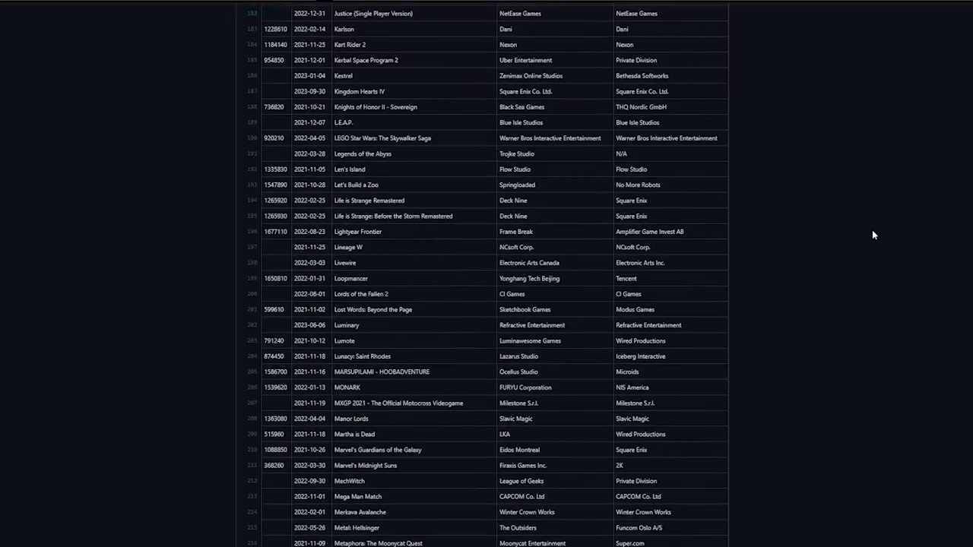
pyautogui.scroll(-5, 873, 235)
pyautogui.scroll(-3, 872, 235)
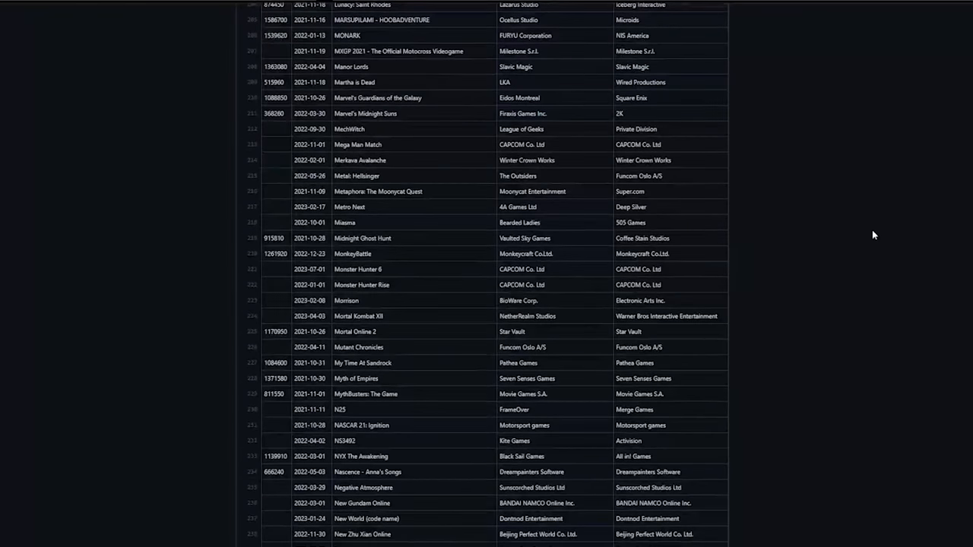
pyautogui.scroll(-3, 873, 235)
pyautogui.scroll(-4, 873, 235)
pyautogui.scroll(-3, 873, 235)
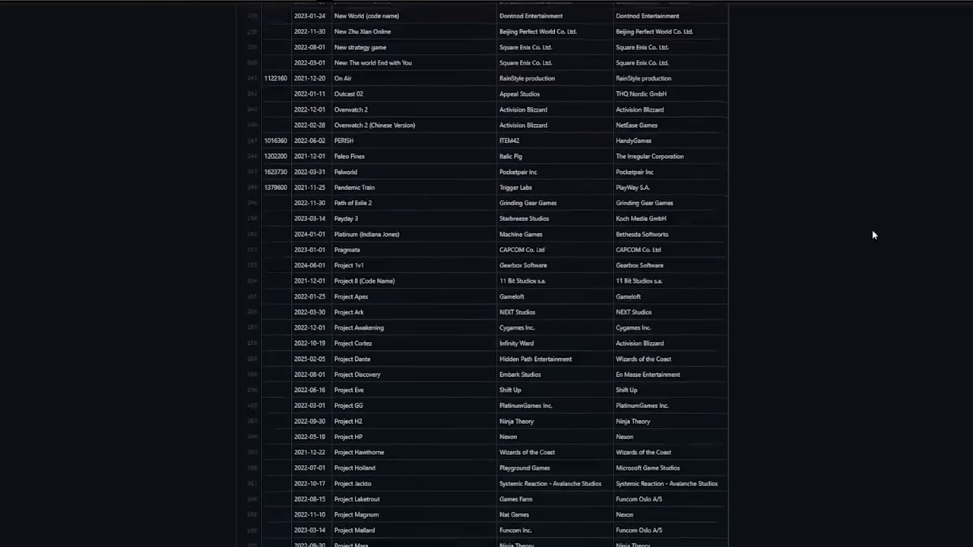
pyautogui.scroll(-5, 872, 235)
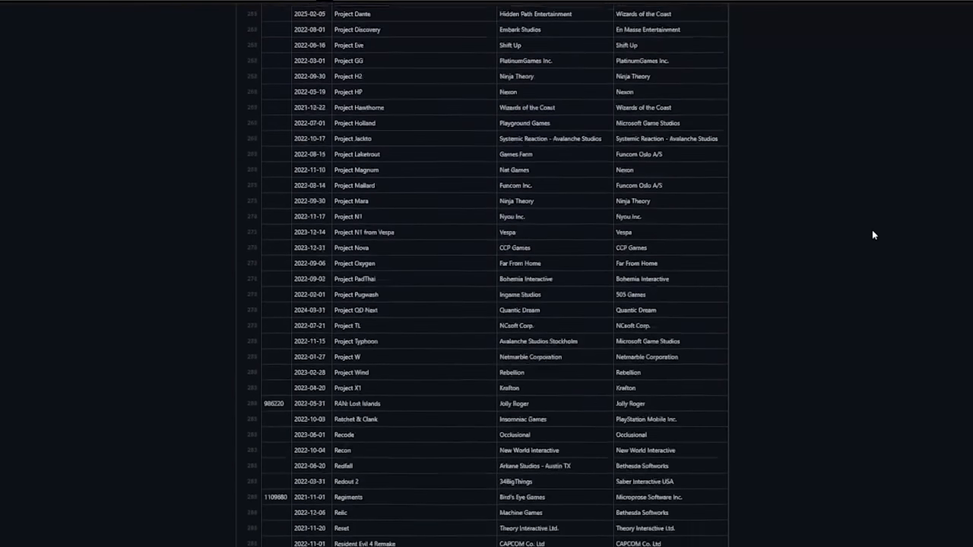
pyautogui.scroll(-3, 872, 235)
pyautogui.scroll(-2, 872, 234)
pyautogui.scroll(-4, 873, 235)
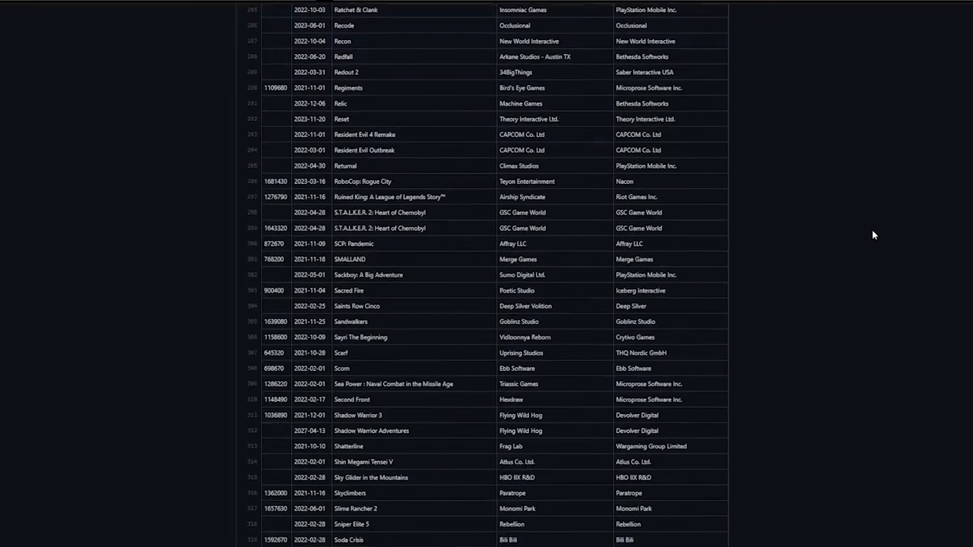
pyautogui.scroll(-4, 873, 235)
pyautogui.scroll(-4, 872, 235)
pyautogui.scroll(-2, 872, 234)
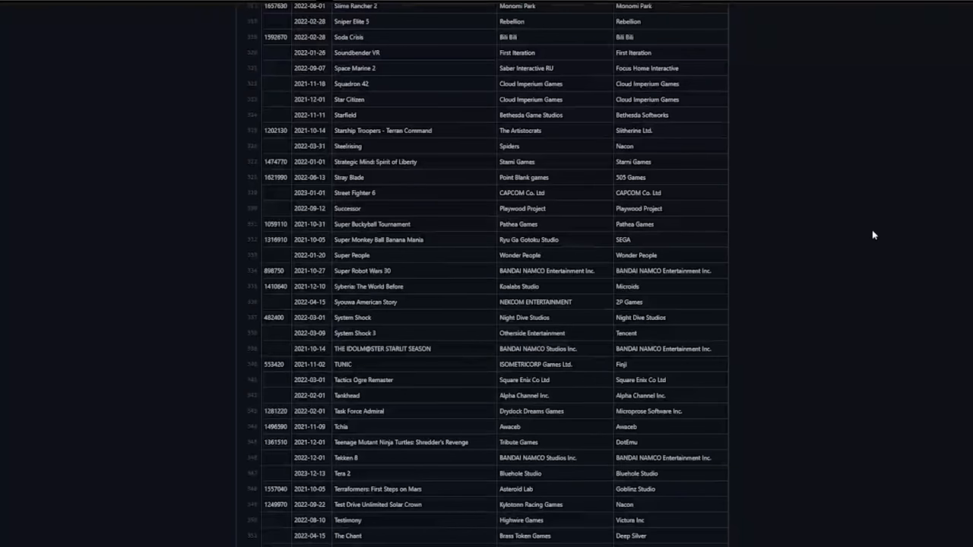
pyautogui.scroll(-2, 872, 235)
pyautogui.scroll(-4, 872, 235)
pyautogui.scroll(-4, 873, 235)
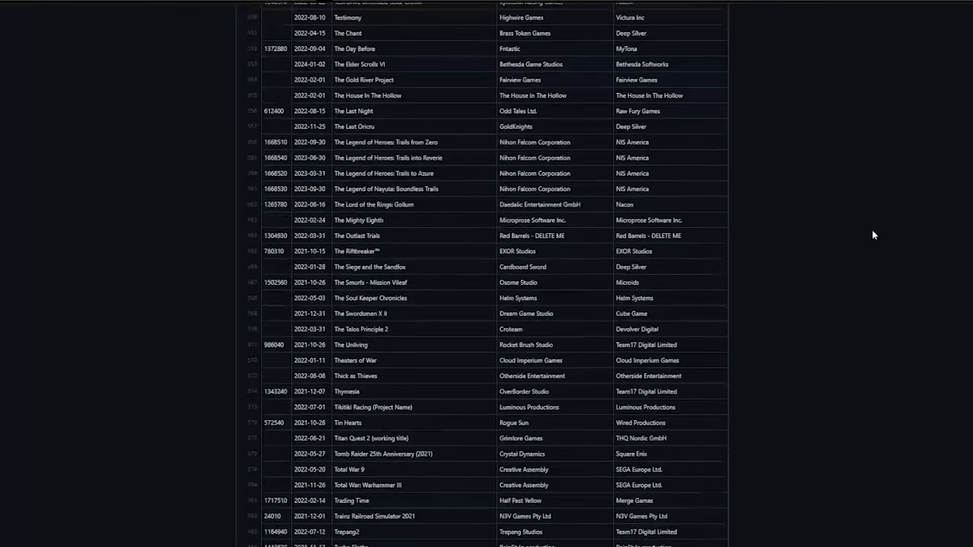
pyautogui.scroll(-4, 873, 234)
pyautogui.scroll(-4, 873, 235)
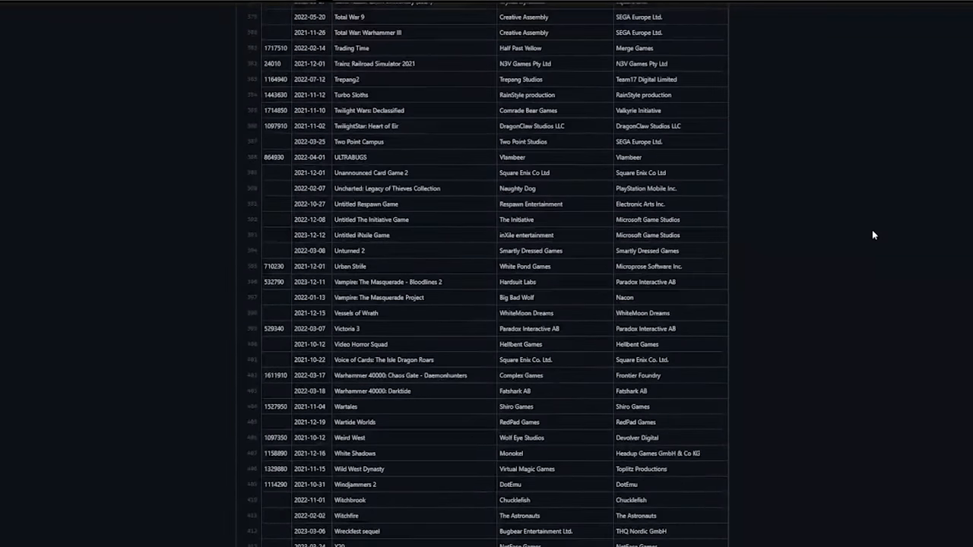
pyautogui.scroll(-2, 873, 234)
pyautogui.scroll(-2, 872, 235)
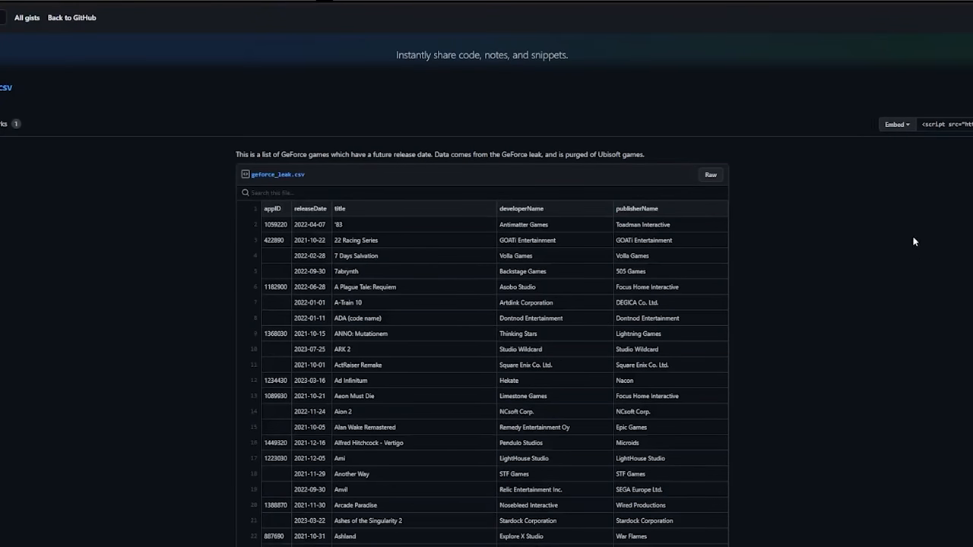
pyautogui.scroll(-1, 873, 236)
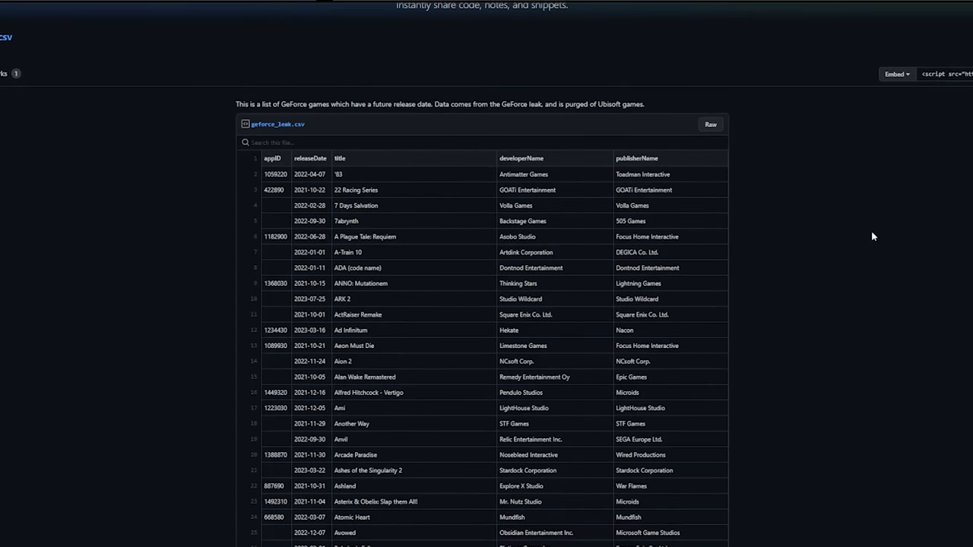
pyautogui.scroll(-1, 872, 237)
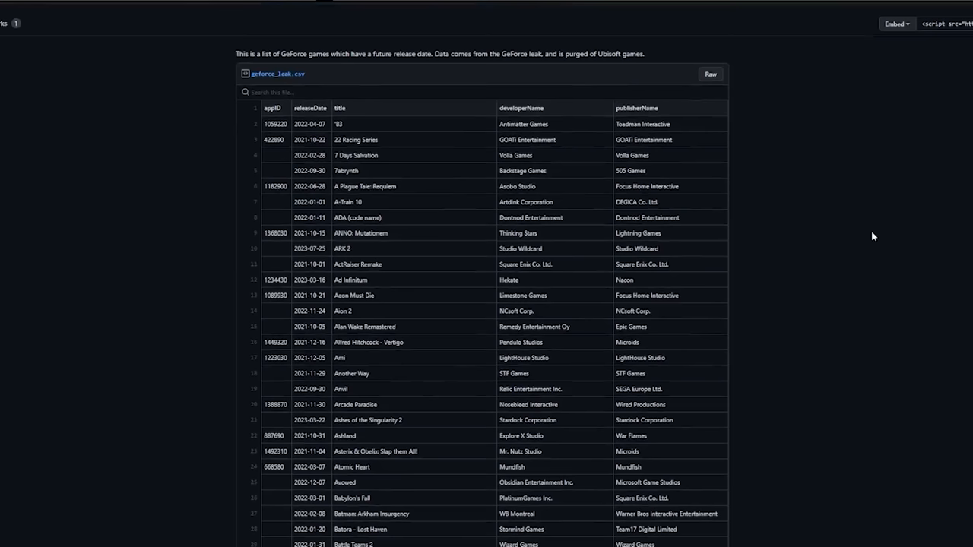
pyautogui.scroll(-1, 873, 237)
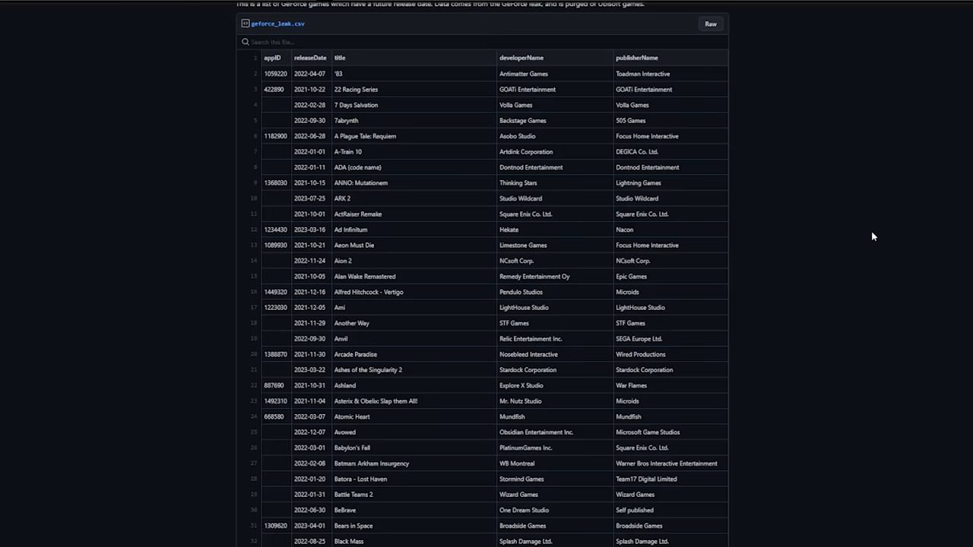
pyautogui.scroll(-1, 873, 236)
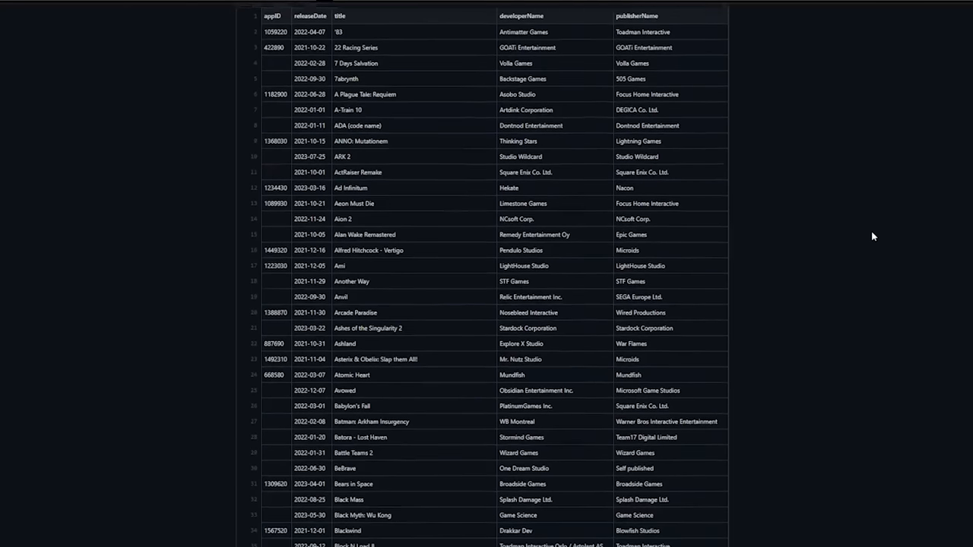
pyautogui.scroll(-1, 873, 236)
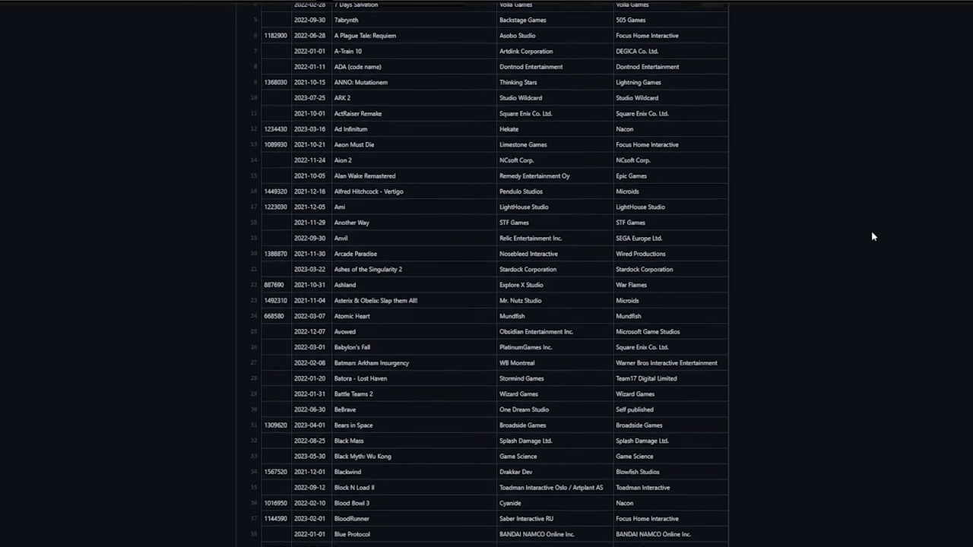
pyautogui.scroll(-2, 873, 236)
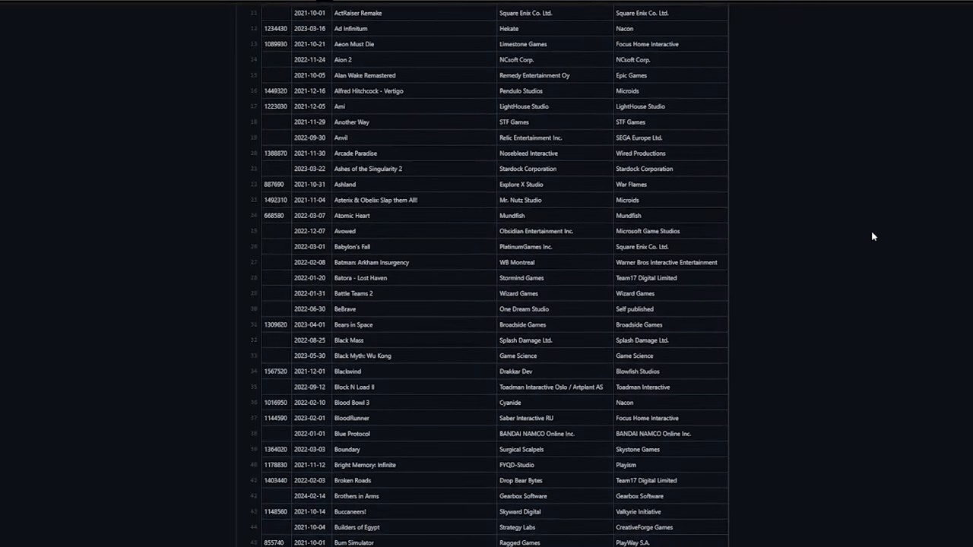
pyautogui.scroll(-2, 873, 237)
pyautogui.scroll(-1, 872, 236)
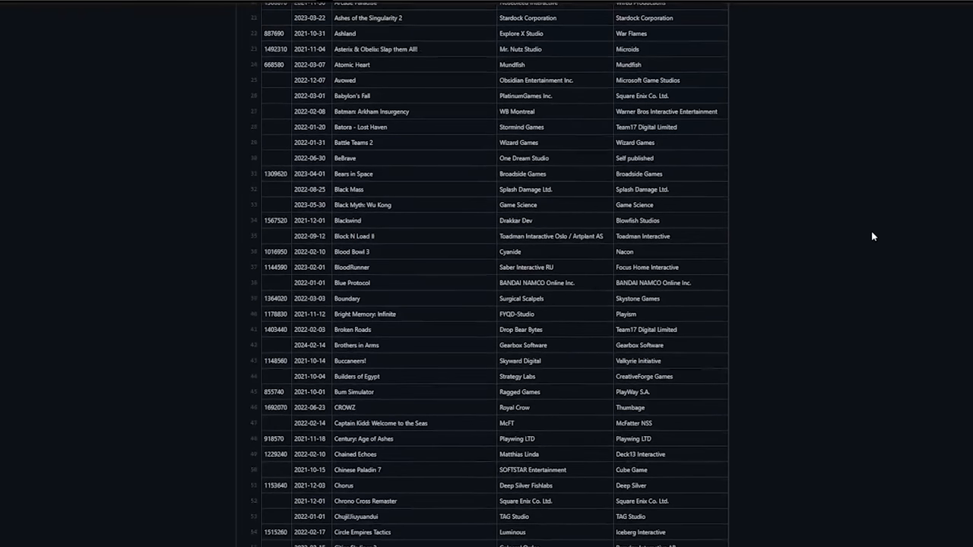
pyautogui.scroll(-1, 873, 236)
pyautogui.scroll(-1, 873, 236)
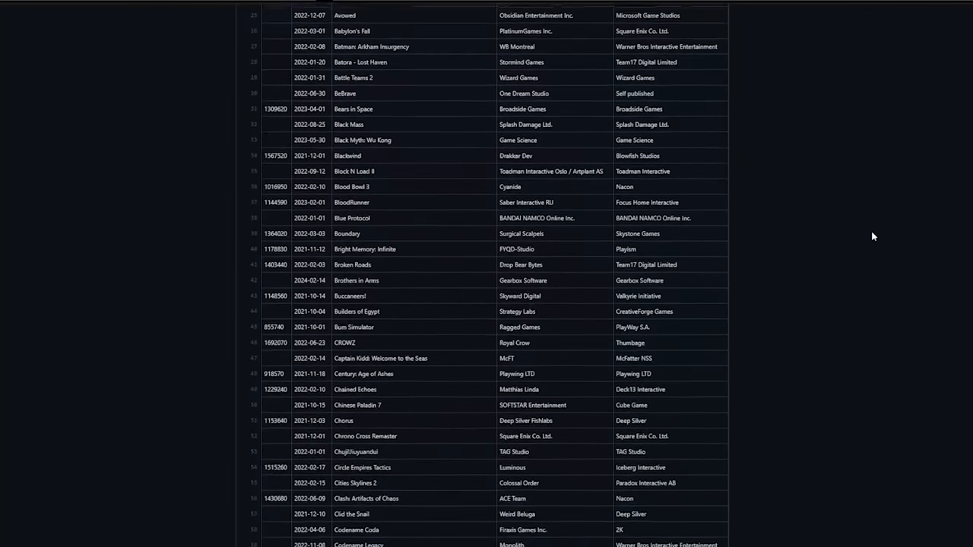
pyautogui.scroll(-1, 873, 237)
pyautogui.scroll(-2, 872, 237)
pyautogui.scroll(-1, 873, 236)
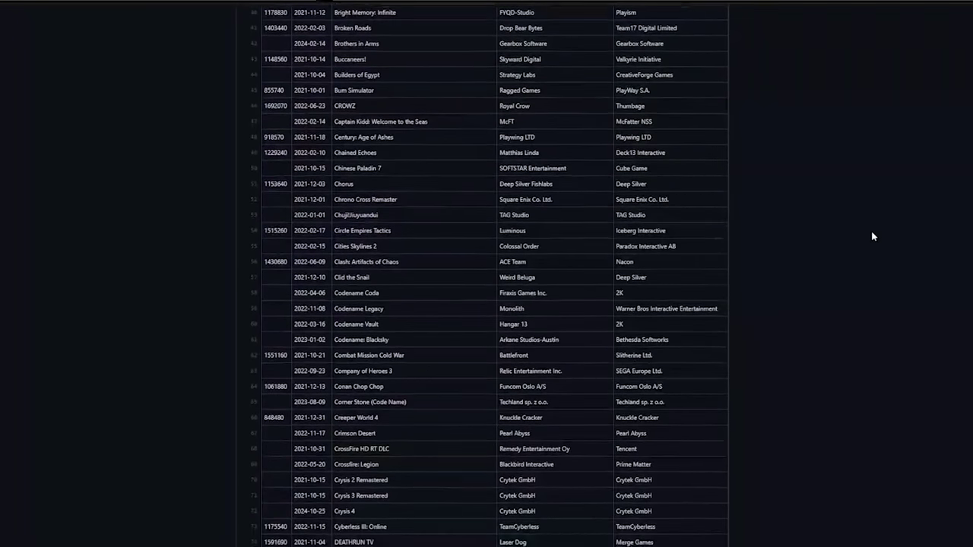
pyautogui.scroll(-2, 872, 236)
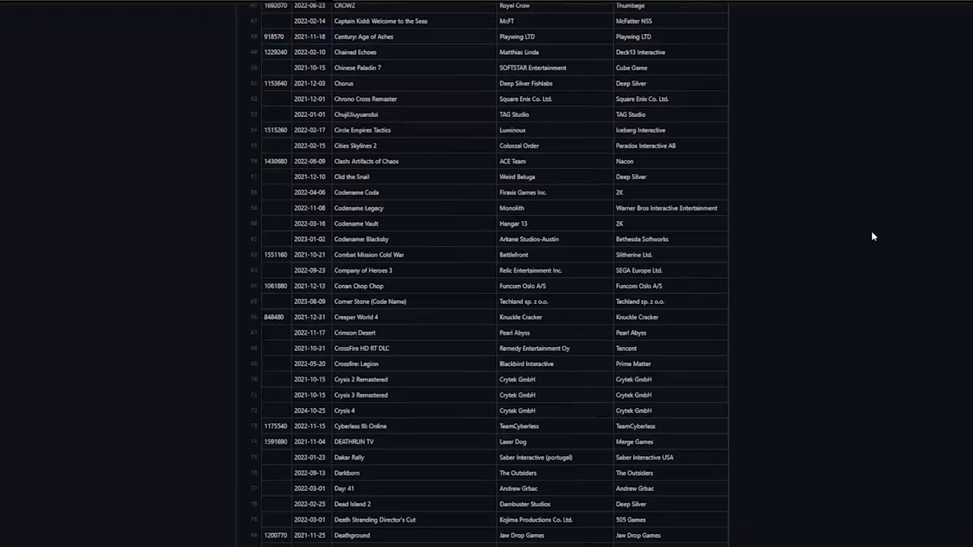
pyautogui.scroll(-3, 872, 236)
pyautogui.scroll(-3, 872, 236)
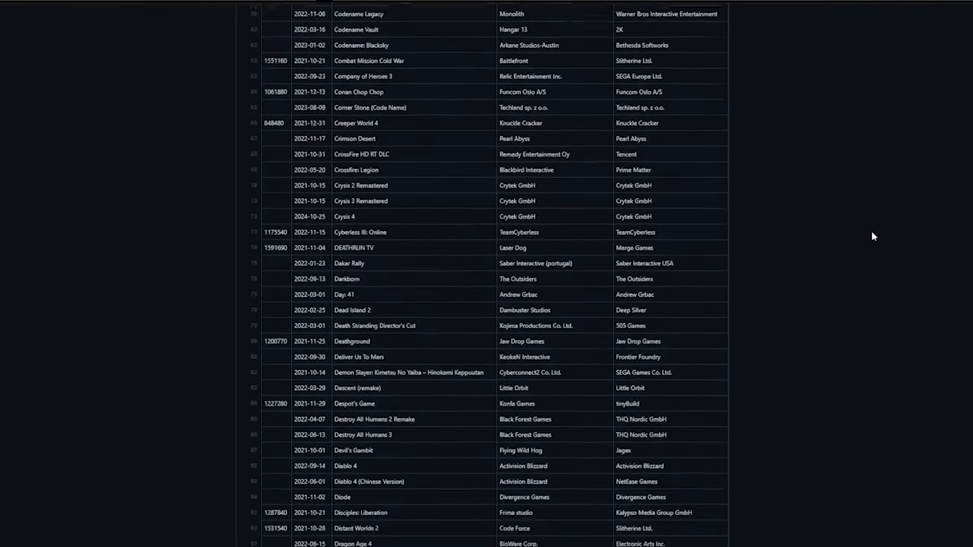
pyautogui.scroll(-3, 873, 237)
pyautogui.scroll(-1, 873, 236)
pyautogui.scroll(-1, 873, 237)
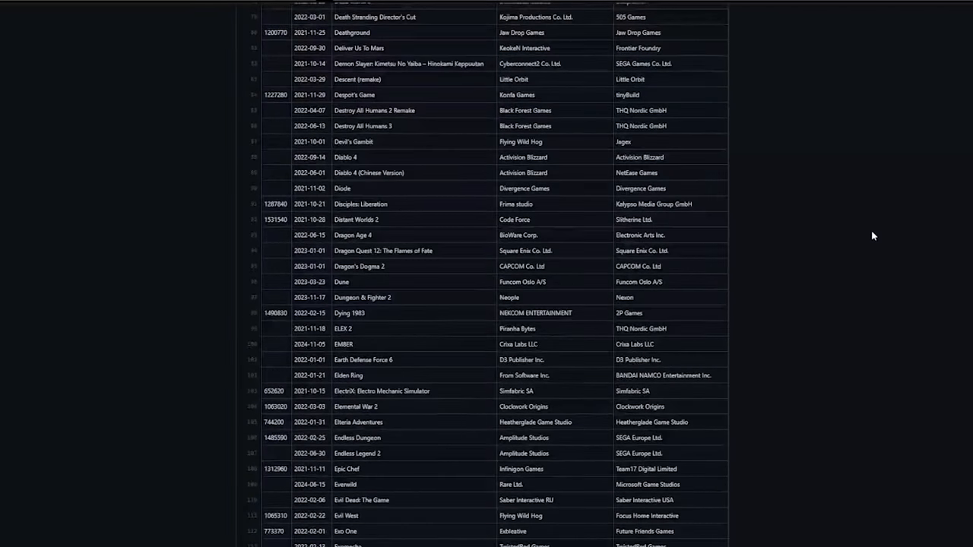
pyautogui.scroll(-2, 873, 236)
pyautogui.scroll(-1, 872, 236)
pyautogui.scroll(-1, 873, 236)
pyautogui.scroll(-1, 873, 236)
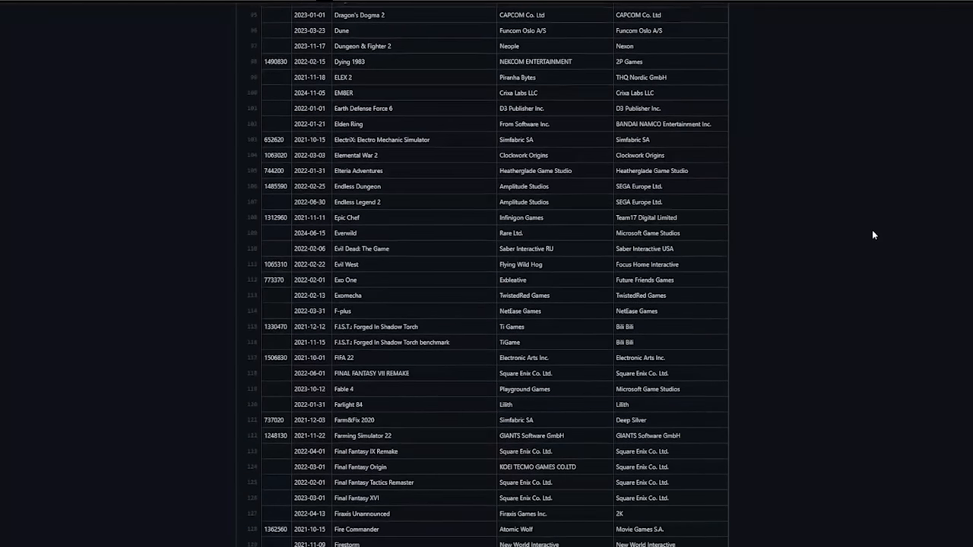
pyautogui.scroll(-2, 872, 235)
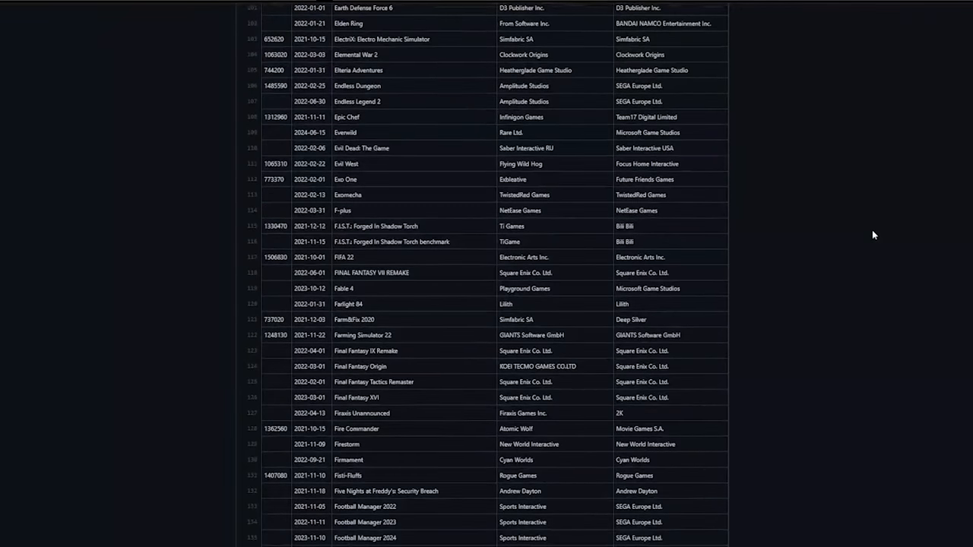
pyautogui.scroll(-2, 872, 235)
pyautogui.scroll(-3, 873, 235)
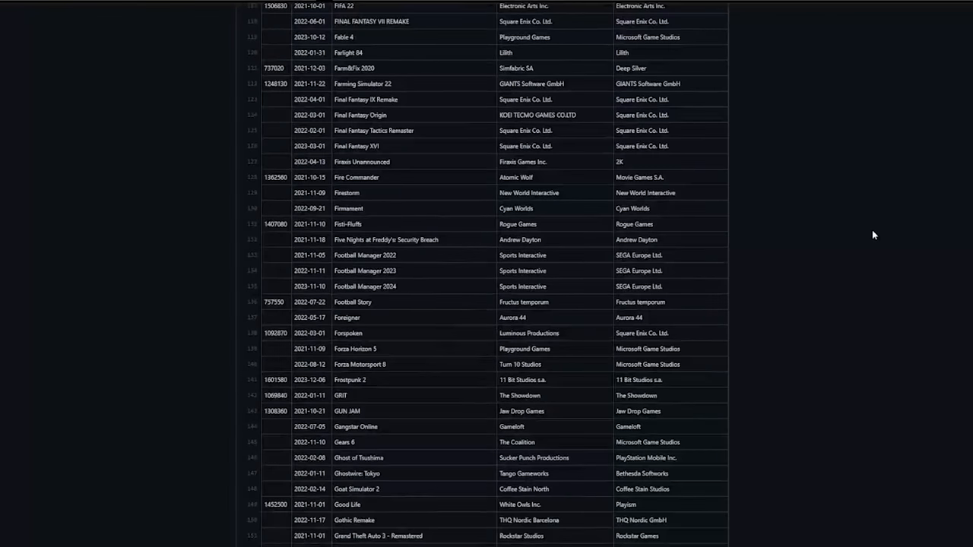
pyautogui.scroll(-3, 872, 236)
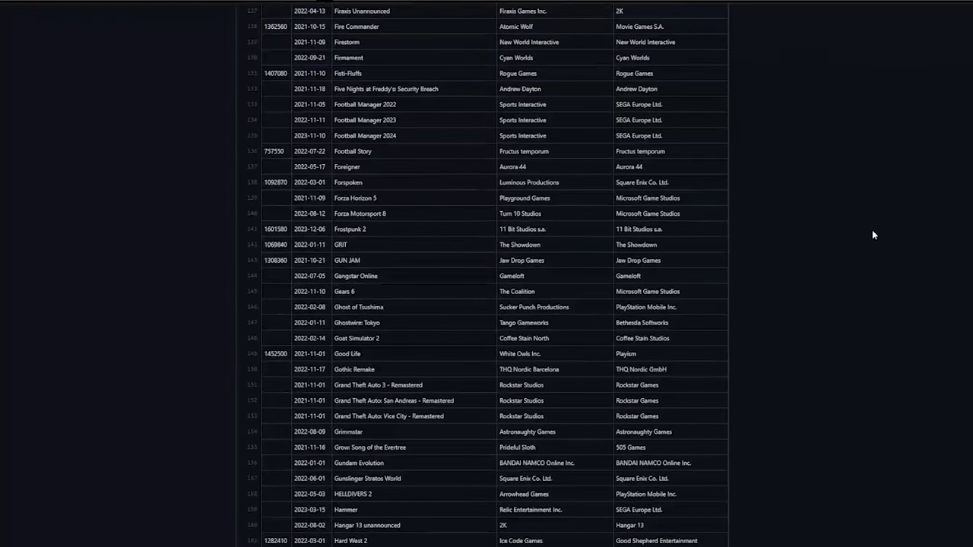
pyautogui.scroll(-3, 872, 236)
pyautogui.scroll(-3, 872, 236)
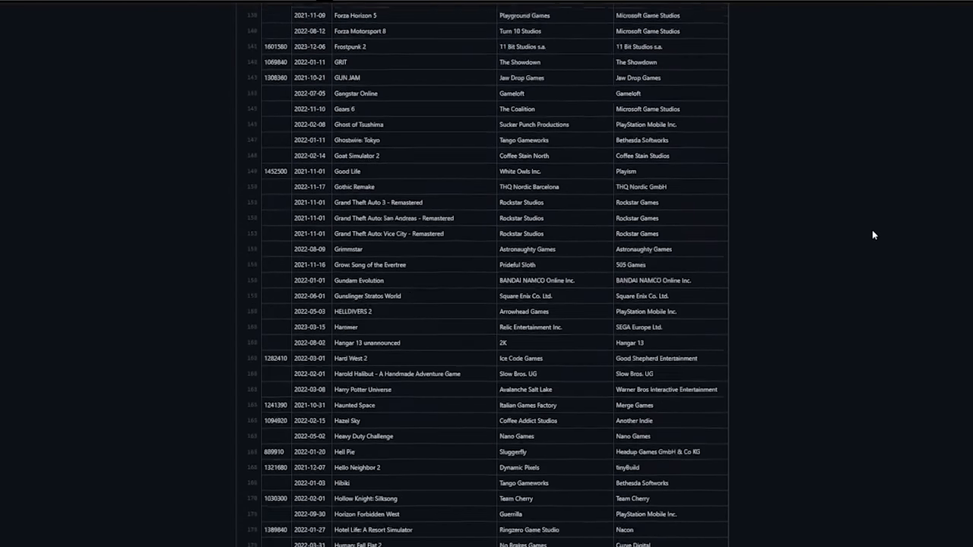
pyautogui.scroll(-3, 872, 235)
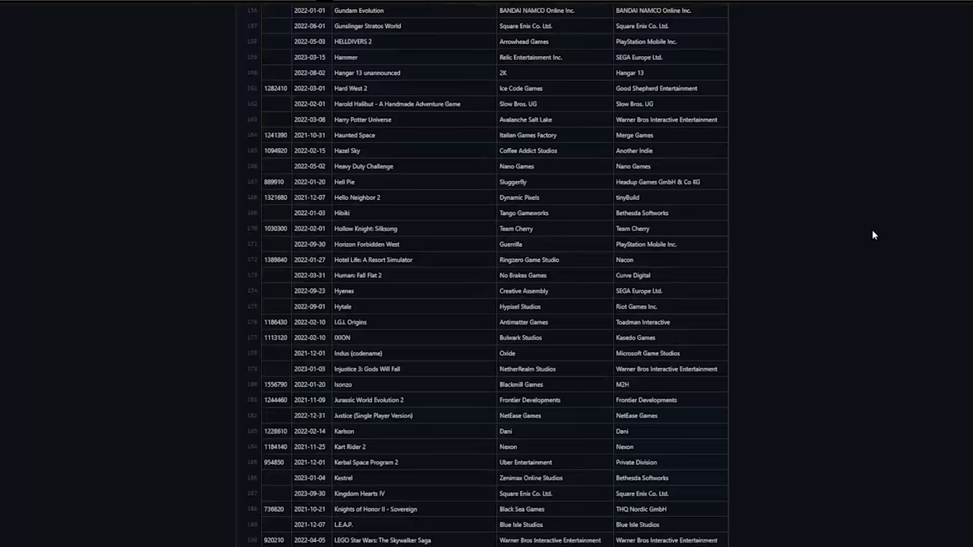
pyautogui.scroll(-5, 873, 236)
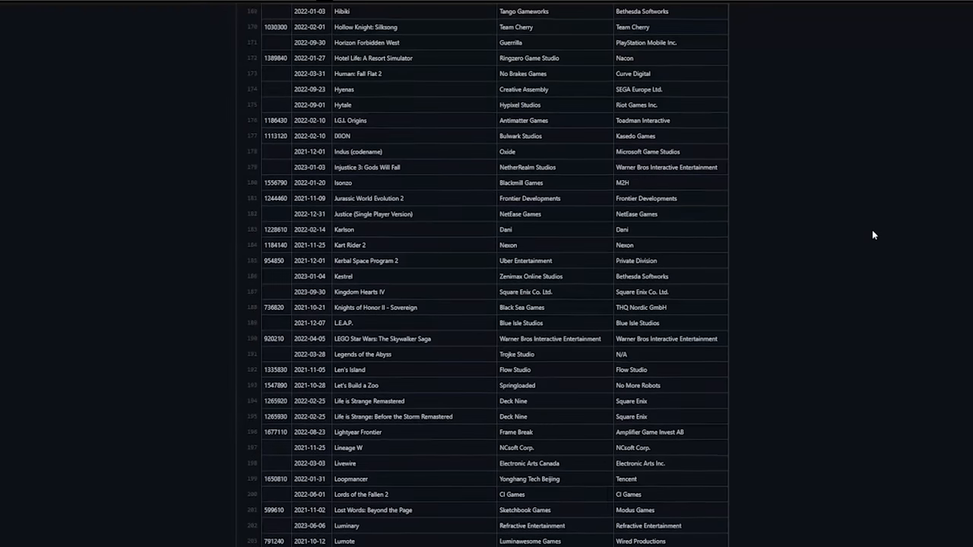
pyautogui.scroll(-3, 872, 236)
pyautogui.scroll(-2, 873, 236)
pyautogui.scroll(-2, 872, 236)
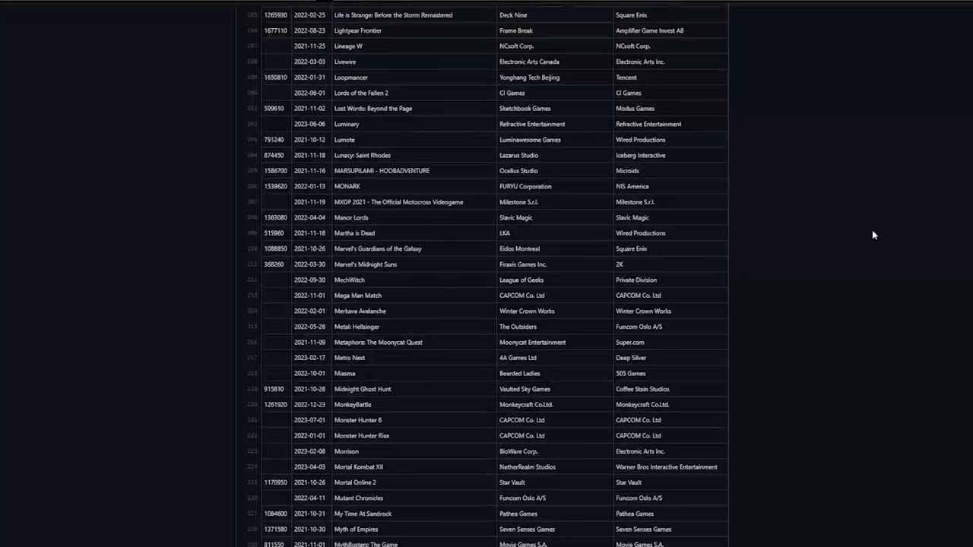
pyautogui.scroll(-3, 873, 236)
pyautogui.scroll(-3, 872, 236)
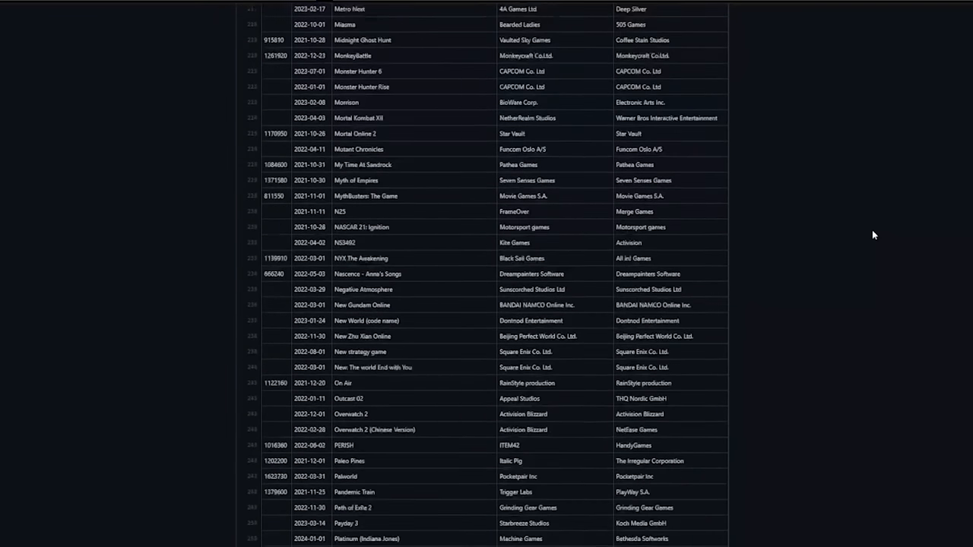
pyautogui.scroll(-3, 873, 236)
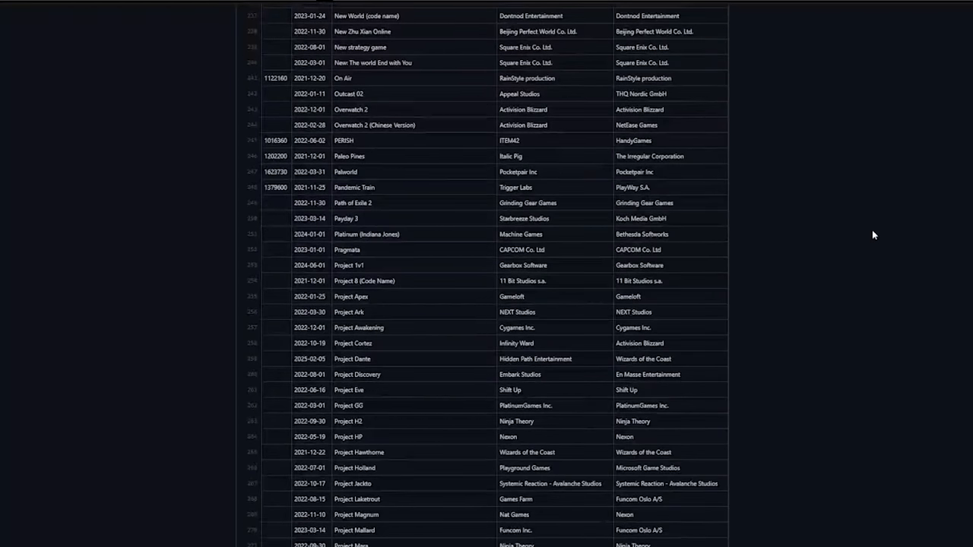
pyautogui.scroll(-3, 873, 235)
pyautogui.scroll(-3, 873, 236)
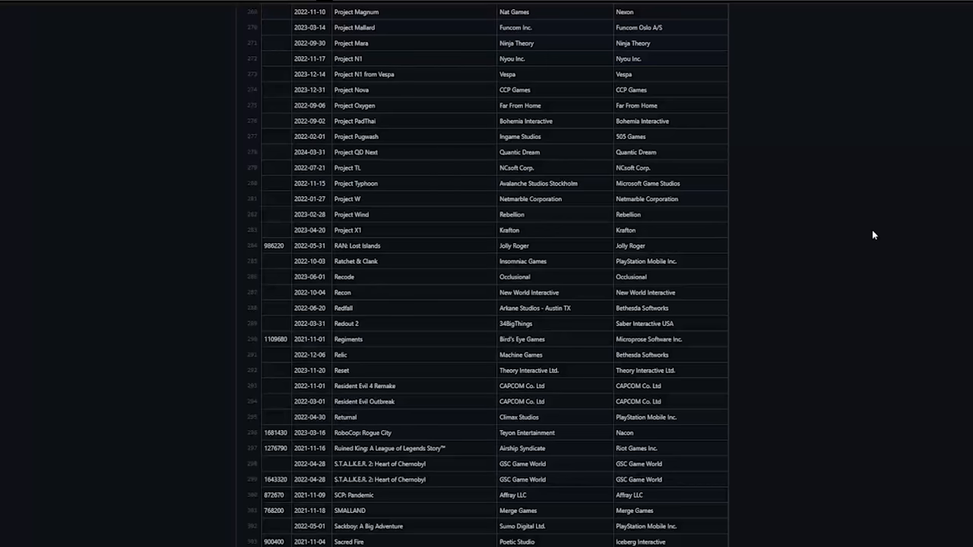
pyautogui.scroll(-3, 873, 236)
pyautogui.scroll(-3, 872, 236)
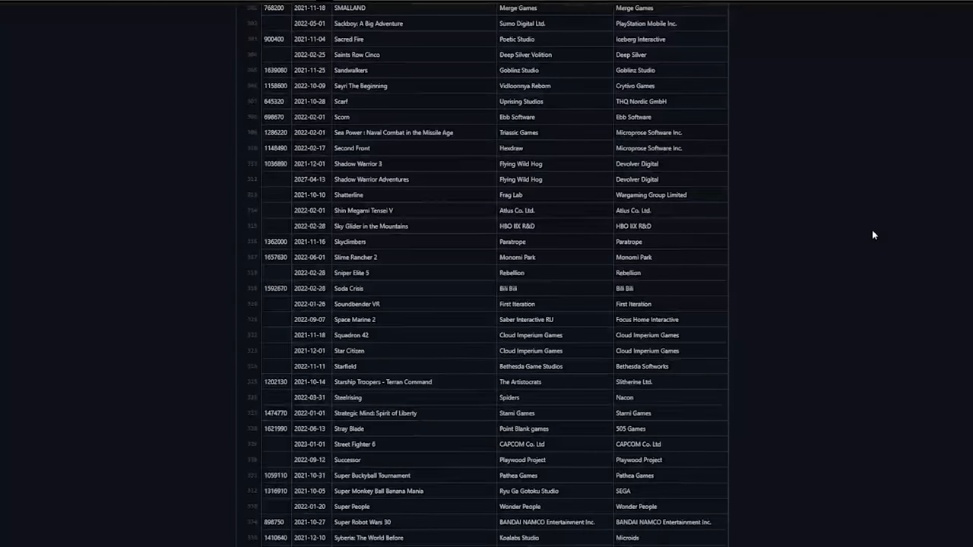
pyautogui.scroll(-3, 873, 236)
pyautogui.scroll(-3, 873, 235)
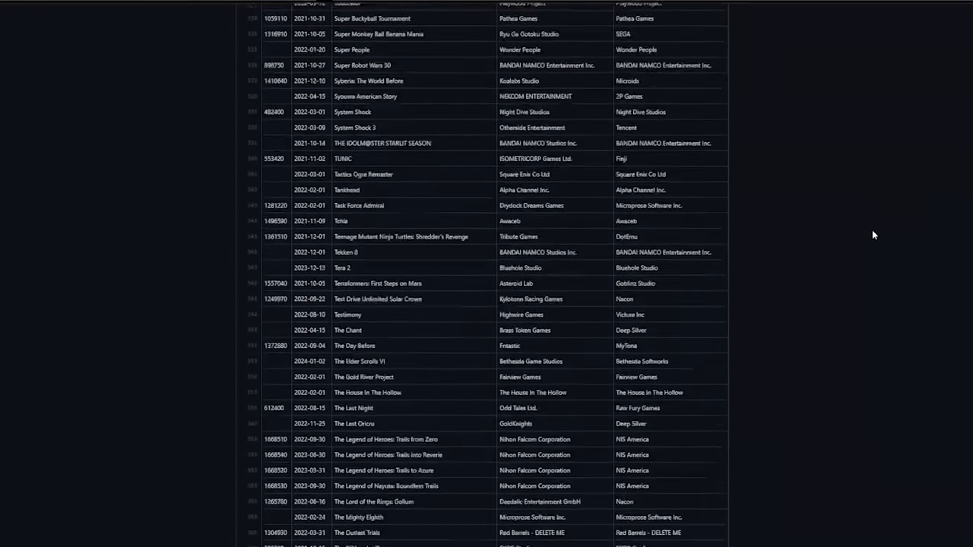
pyautogui.scroll(-1, 873, 236)
pyautogui.scroll(-3, 873, 236)
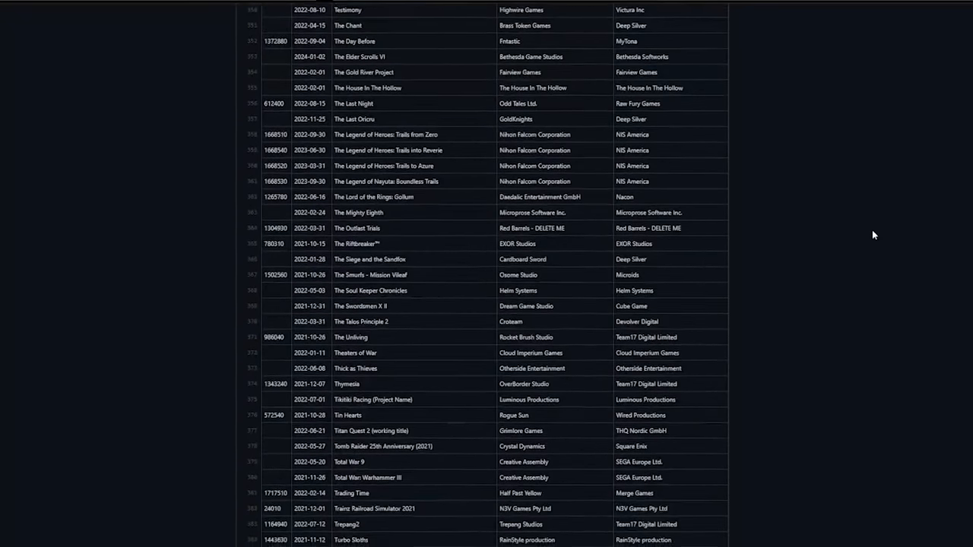
pyautogui.scroll(-3, 873, 236)
pyautogui.scroll(-3, 873, 236)
pyautogui.scroll(-2, 873, 235)
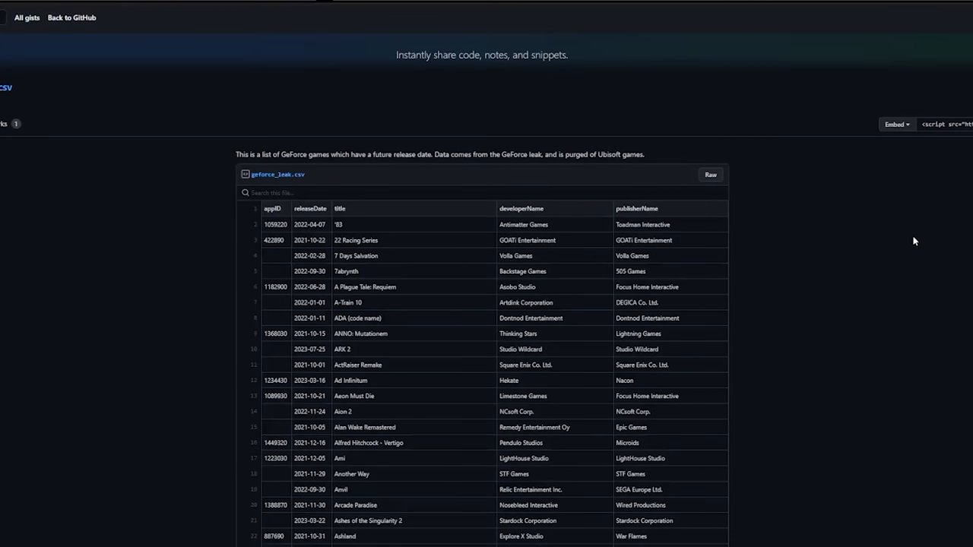
pyautogui.scroll(-2, 873, 235)
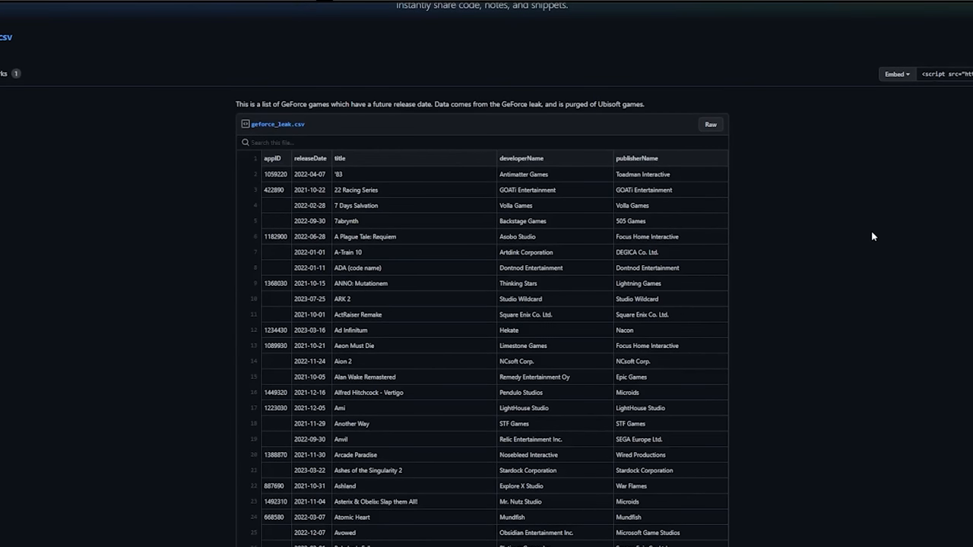
pyautogui.scroll(-2, 873, 235)
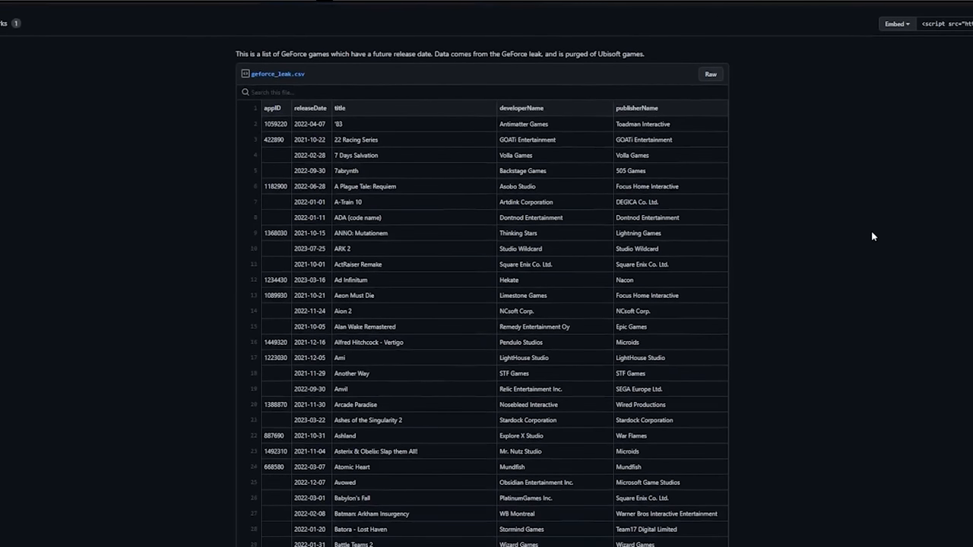
pyautogui.scroll(-2, 873, 236)
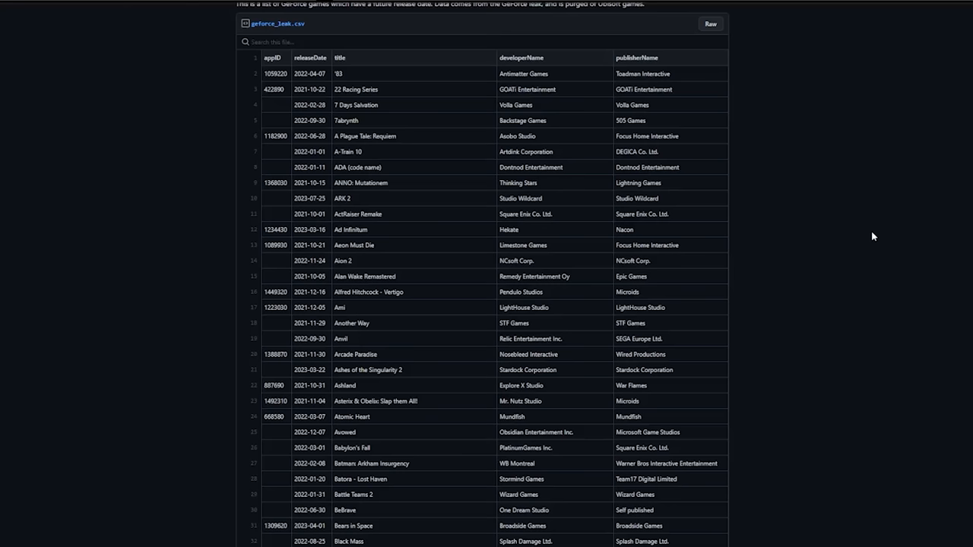
pyautogui.scroll(-2, 872, 235)
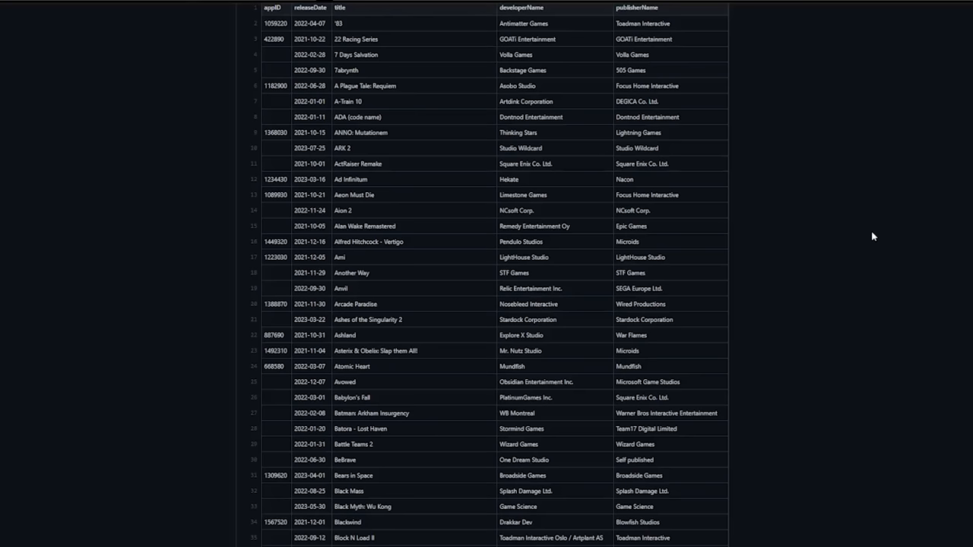
pyautogui.scroll(-2, 873, 236)
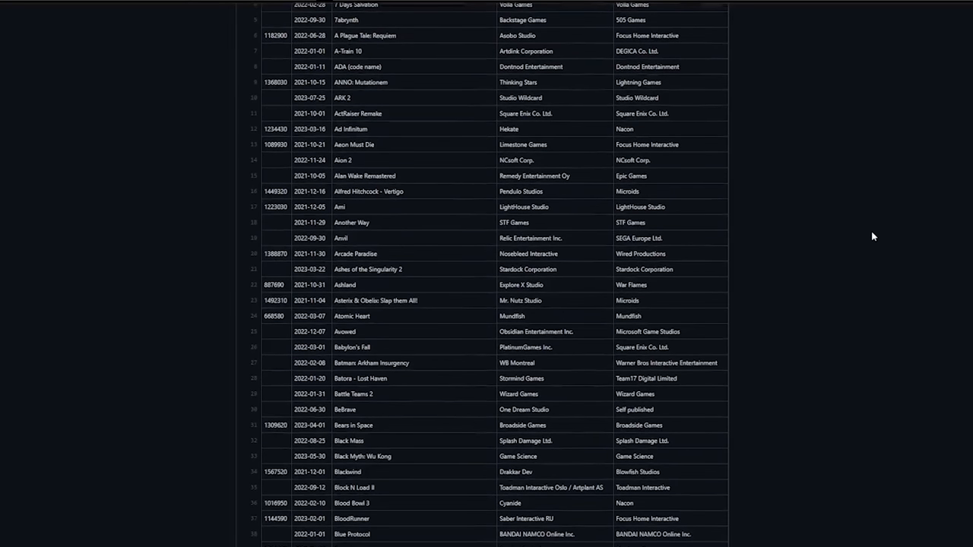
pyautogui.scroll(-4, 873, 235)
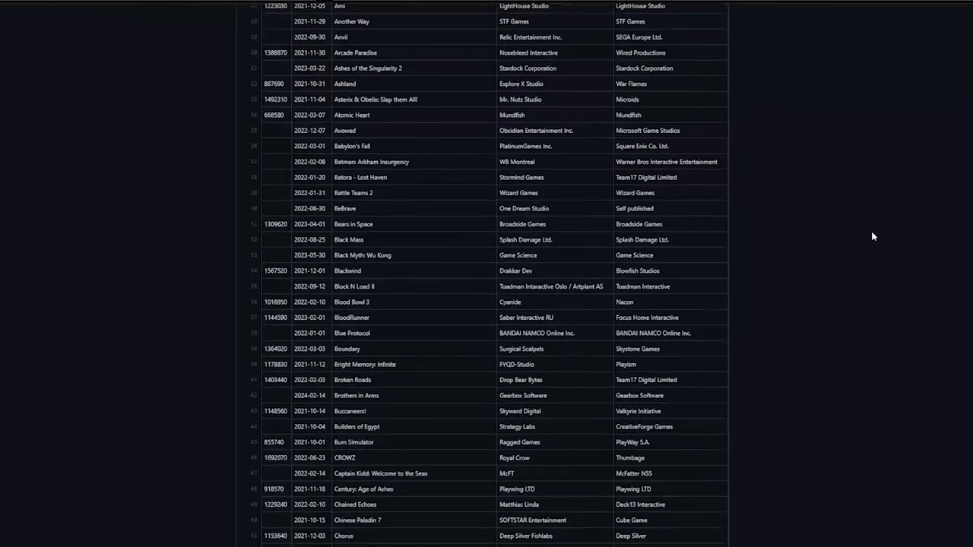
pyautogui.scroll(-2, 873, 237)
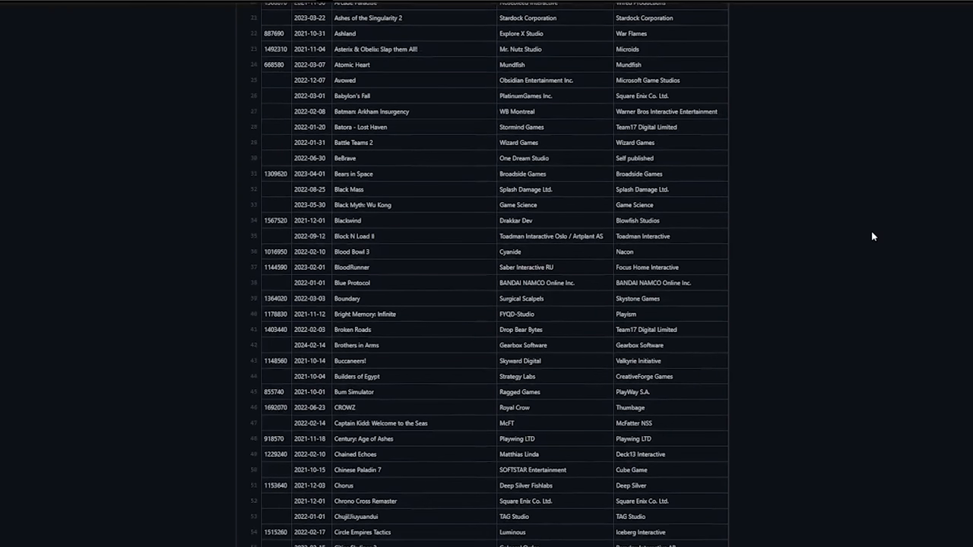
pyautogui.scroll(-2, 873, 237)
pyautogui.scroll(-2, 873, 236)
pyautogui.scroll(-2, 873, 237)
pyautogui.scroll(-2, 873, 236)
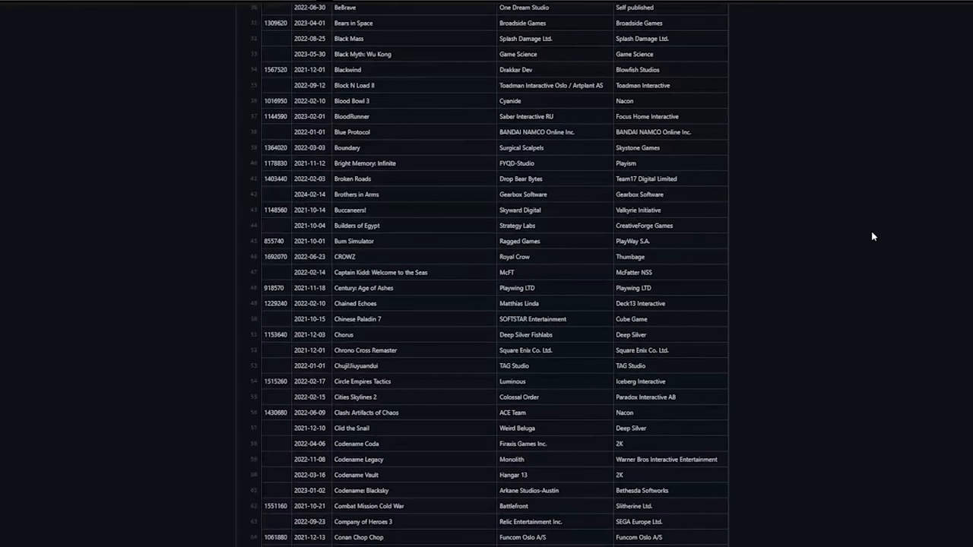
pyautogui.scroll(-2, 873, 237)
pyautogui.scroll(-2, 873, 237)
pyautogui.scroll(-1, 872, 236)
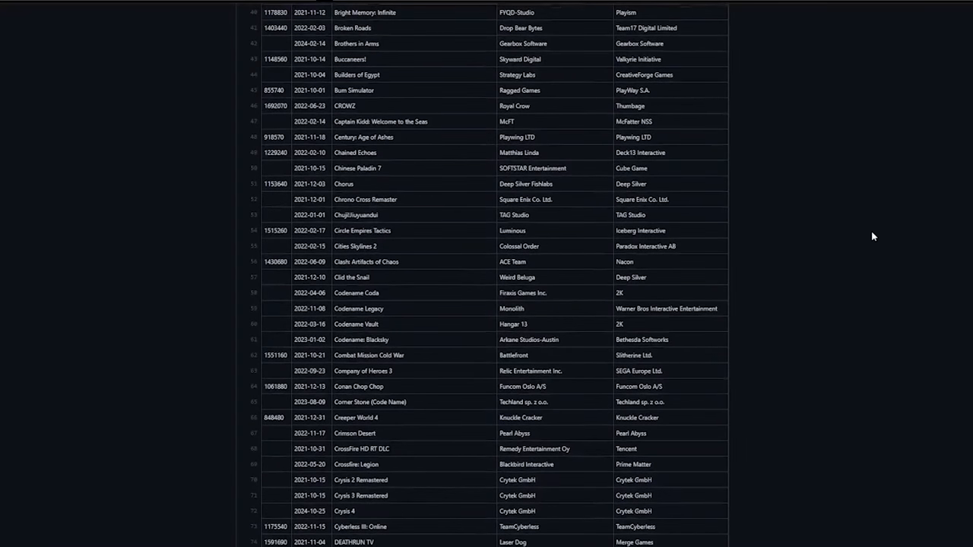
pyautogui.scroll(-3, 873, 236)
pyautogui.scroll(-2, 872, 236)
pyautogui.scroll(-1, 873, 237)
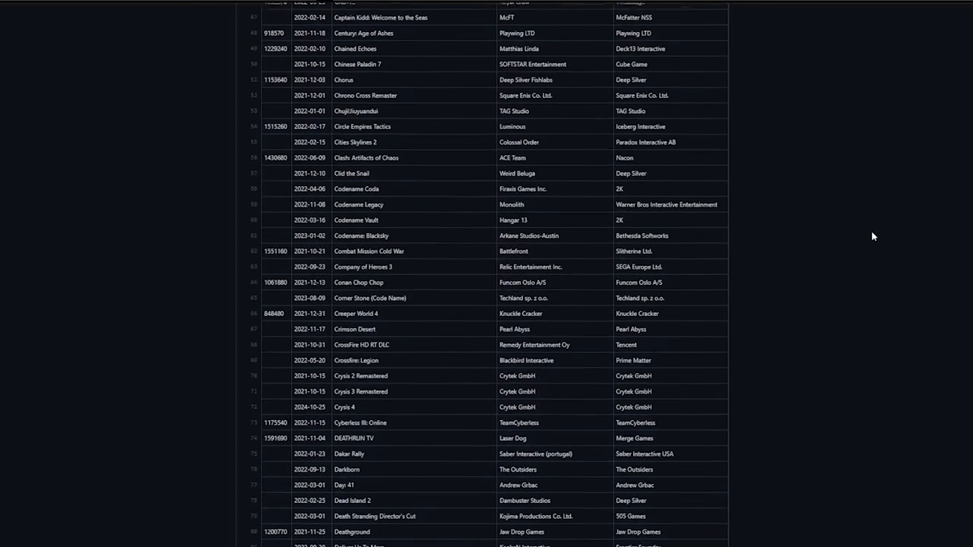
pyautogui.scroll(-2, 873, 237)
pyautogui.scroll(-2, 873, 237)
pyautogui.scroll(-2, 872, 236)
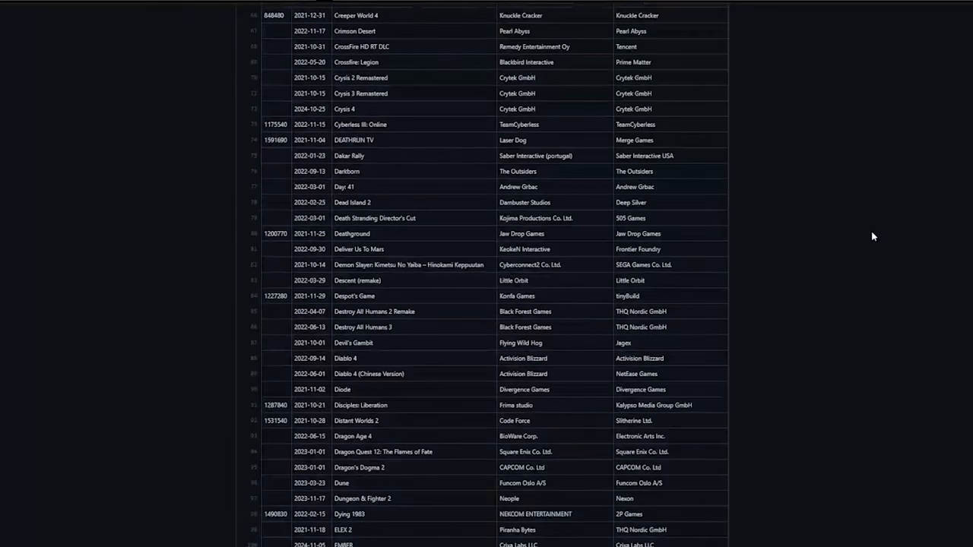
pyautogui.scroll(-3, 873, 236)
pyautogui.scroll(-3, 873, 237)
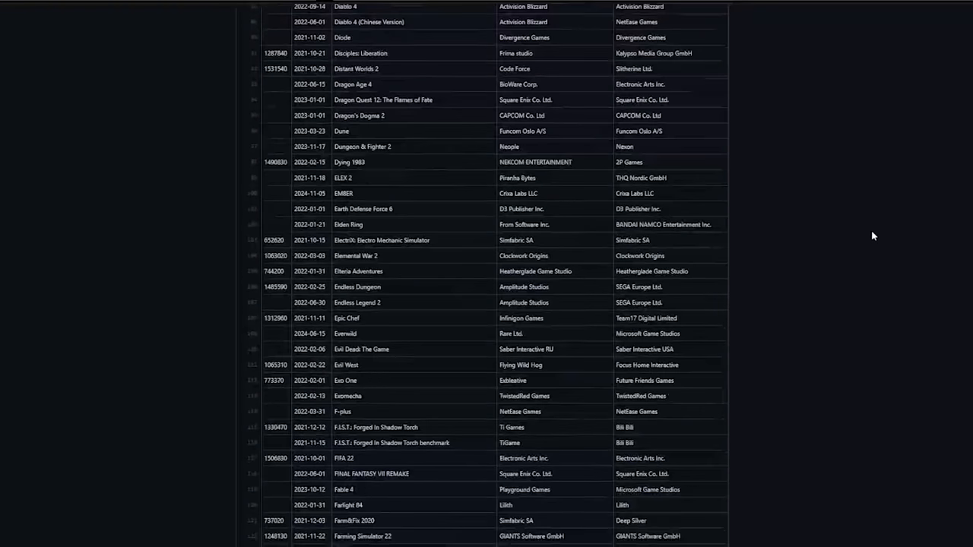
pyautogui.scroll(-2, 873, 237)
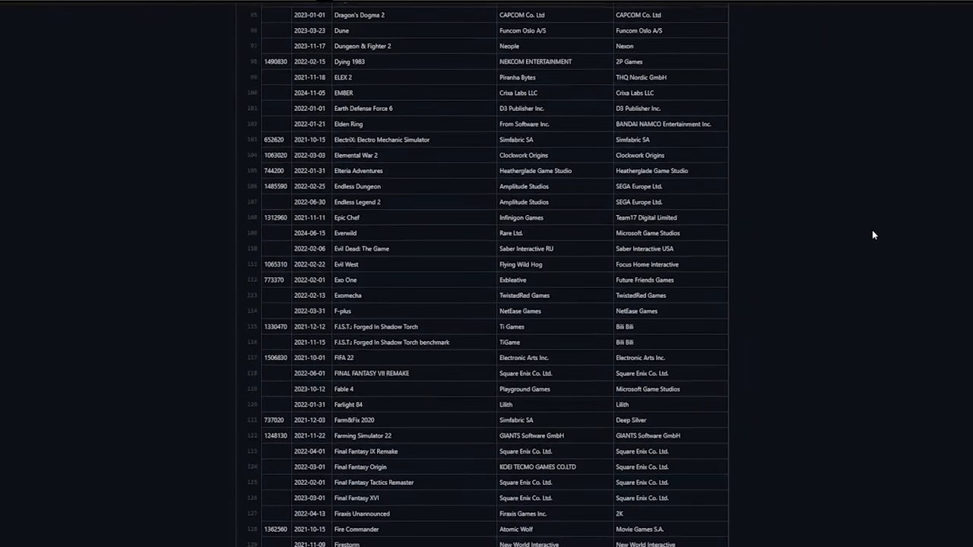
pyautogui.scroll(-2, 873, 234)
pyautogui.scroll(-3, 873, 235)
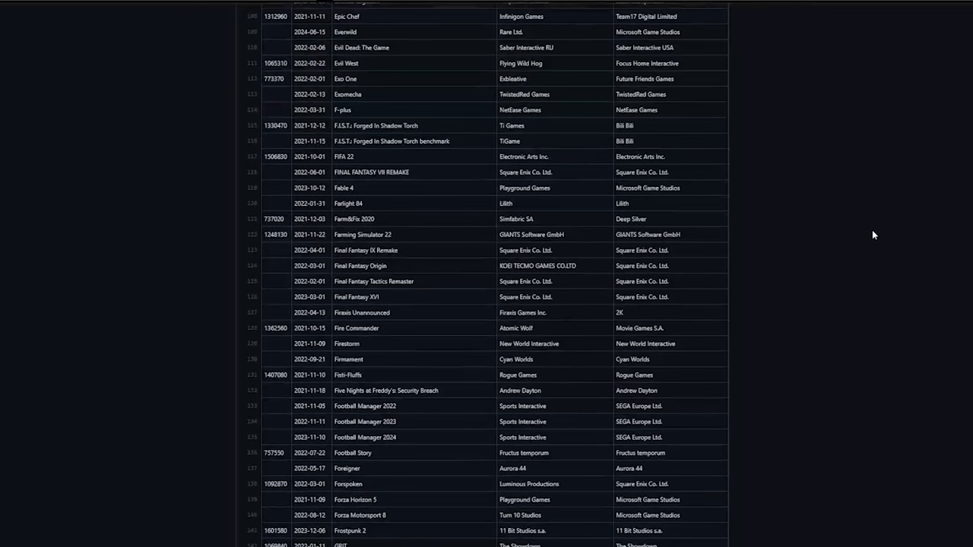
pyautogui.scroll(-3, 873, 235)
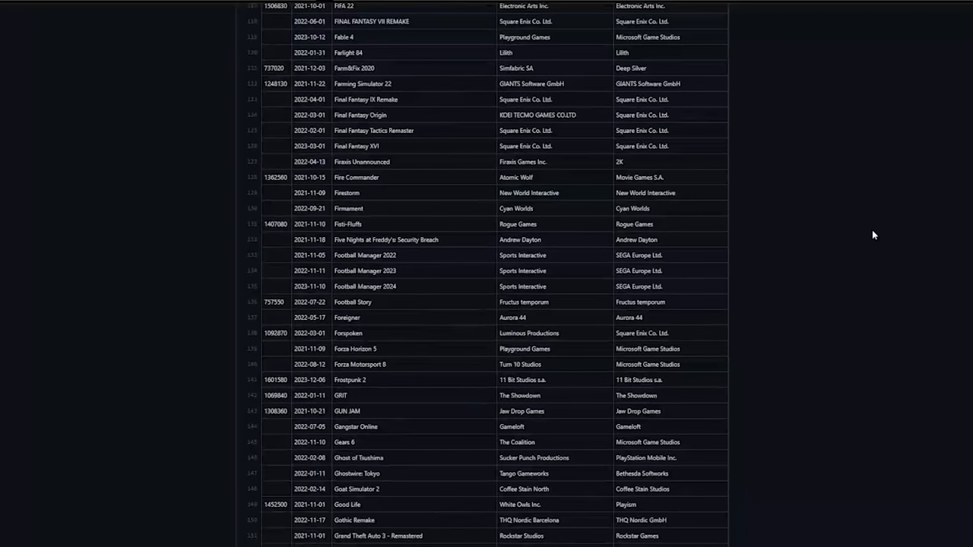
pyautogui.scroll(-3, 873, 235)
pyautogui.scroll(-3, 873, 235)
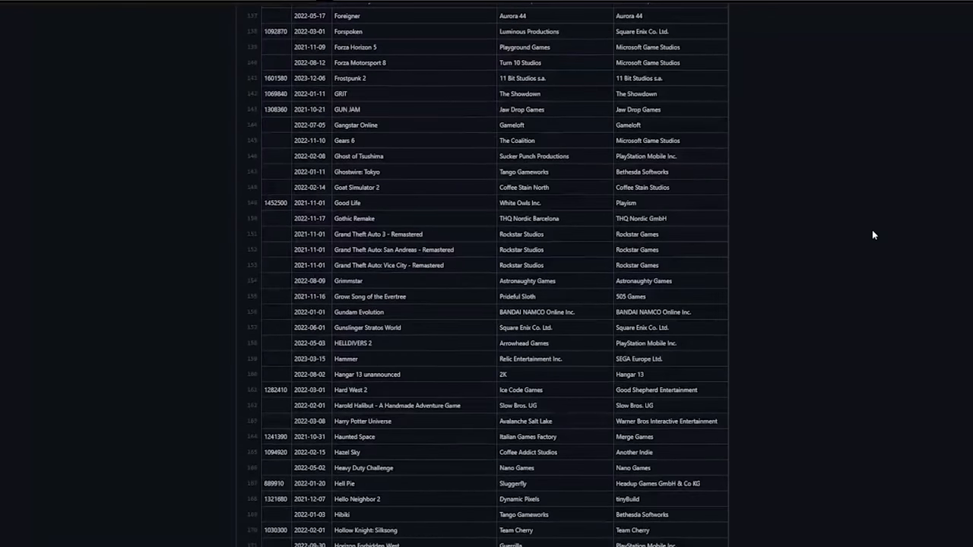
pyautogui.scroll(-3, 873, 235)
pyautogui.scroll(-2, 873, 235)
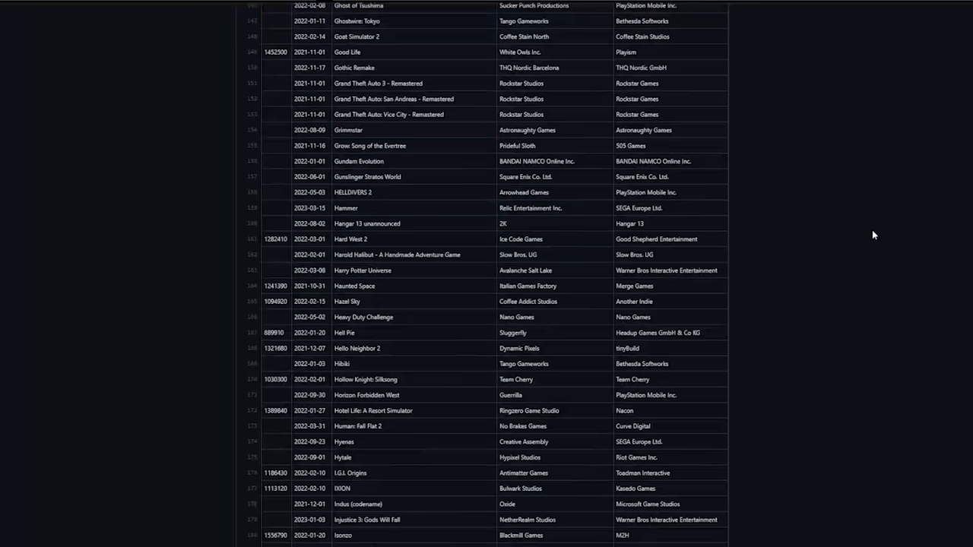
pyautogui.scroll(-3, 872, 235)
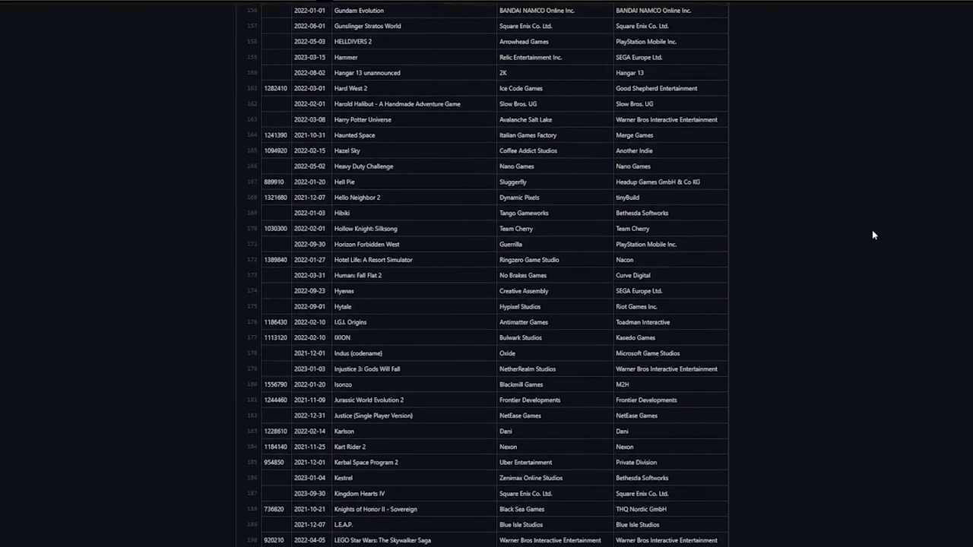
pyautogui.scroll(-5, 873, 234)
pyautogui.scroll(-4, 873, 235)
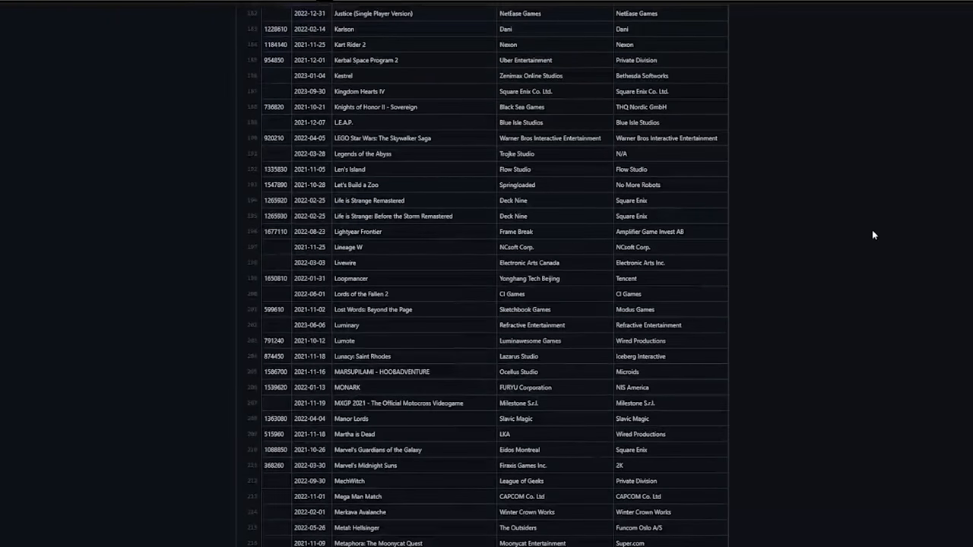
pyautogui.scroll(-4, 873, 235)
pyautogui.scroll(-2, 872, 235)
pyautogui.scroll(-1, 873, 235)
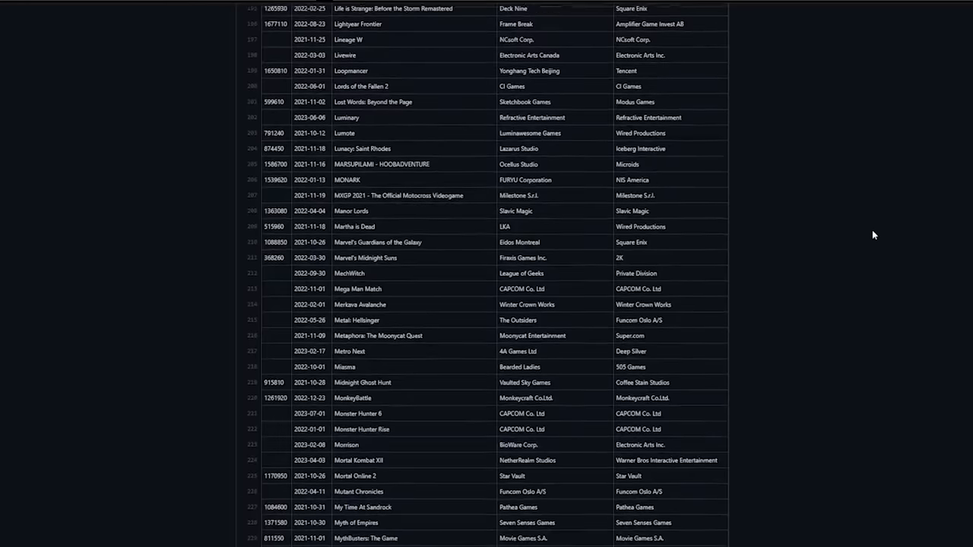
pyautogui.scroll(-3, 872, 235)
pyautogui.scroll(-5, 873, 235)
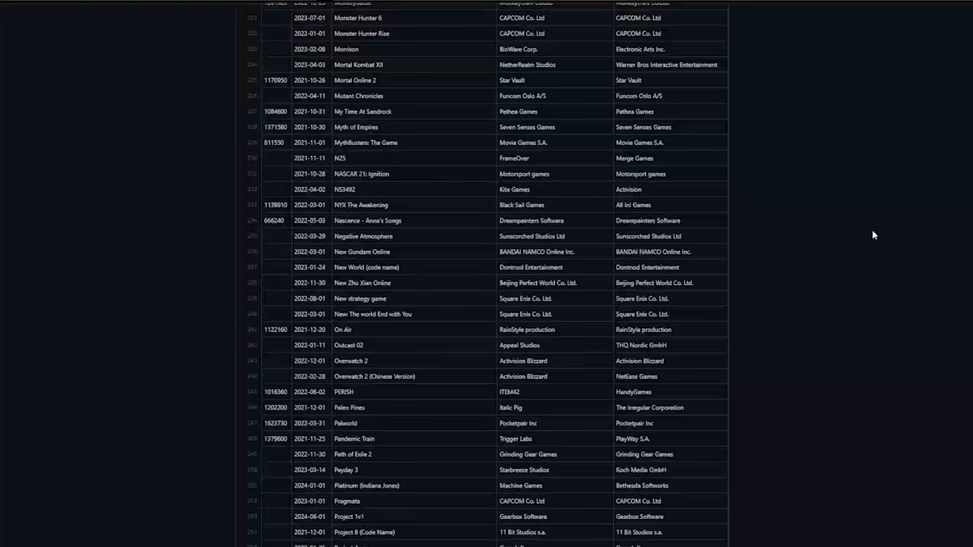
pyautogui.scroll(-3, 873, 235)
pyautogui.scroll(-3, 873, 235)
pyautogui.scroll(-5, 873, 234)
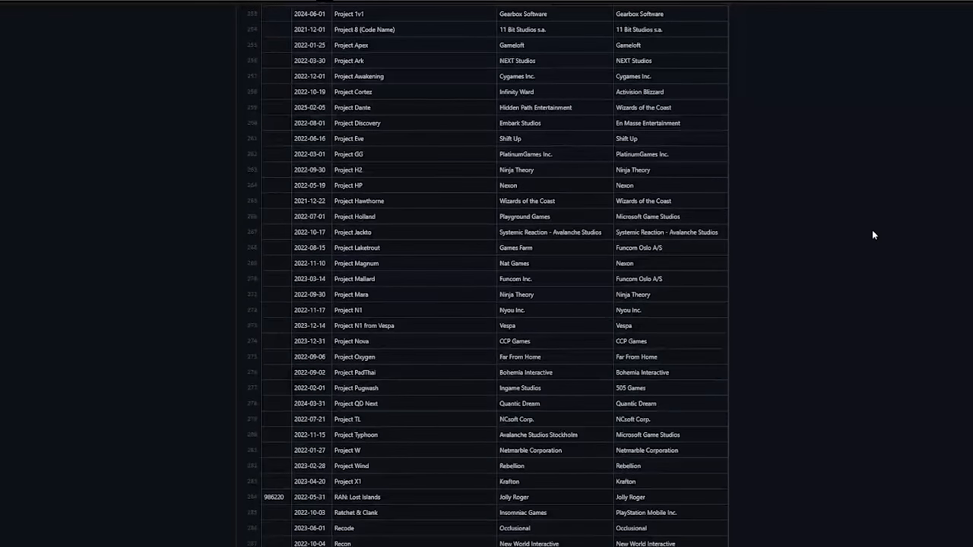
pyautogui.scroll(-5, 873, 235)
pyautogui.scroll(-3, 873, 234)
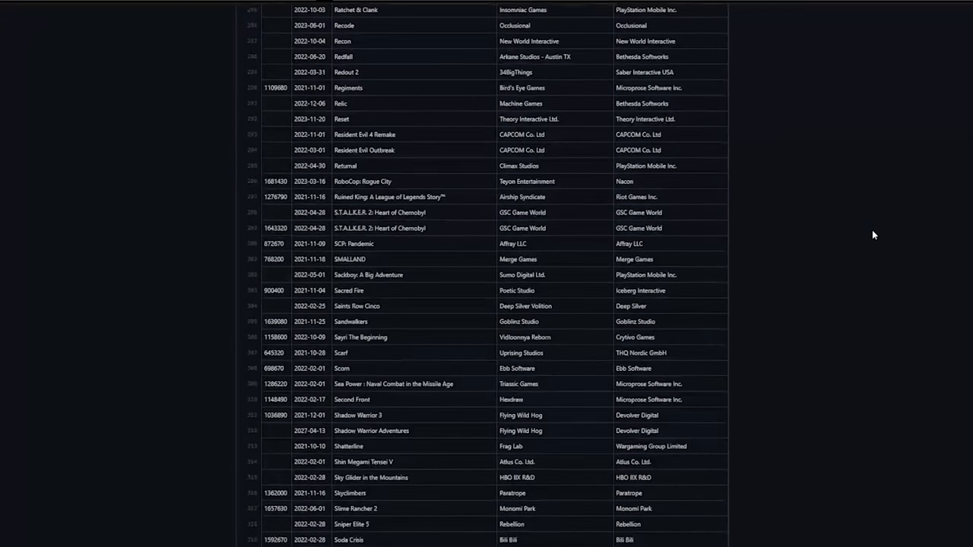
pyautogui.scroll(-3, 872, 235)
pyautogui.scroll(-5, 873, 235)
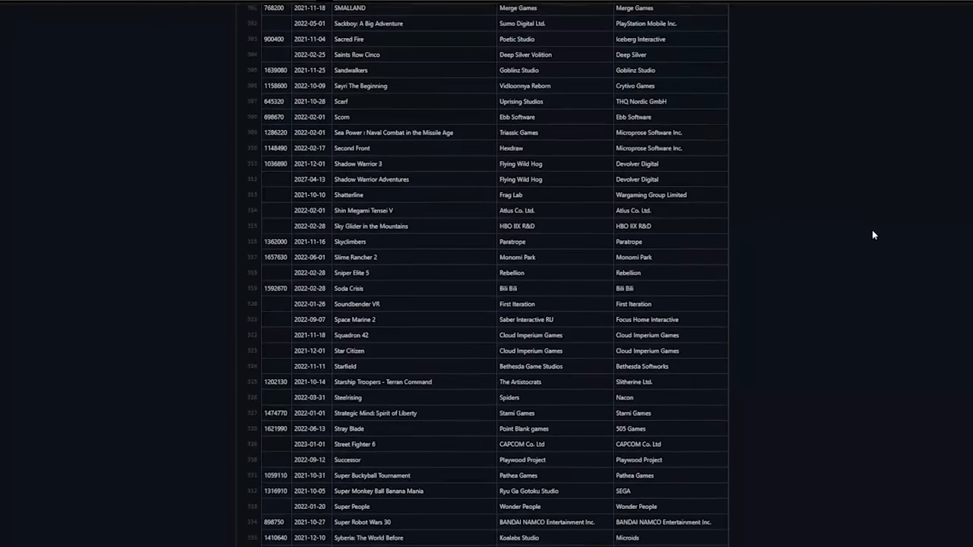
pyautogui.scroll(-3, 873, 235)
pyautogui.scroll(-5, 872, 235)
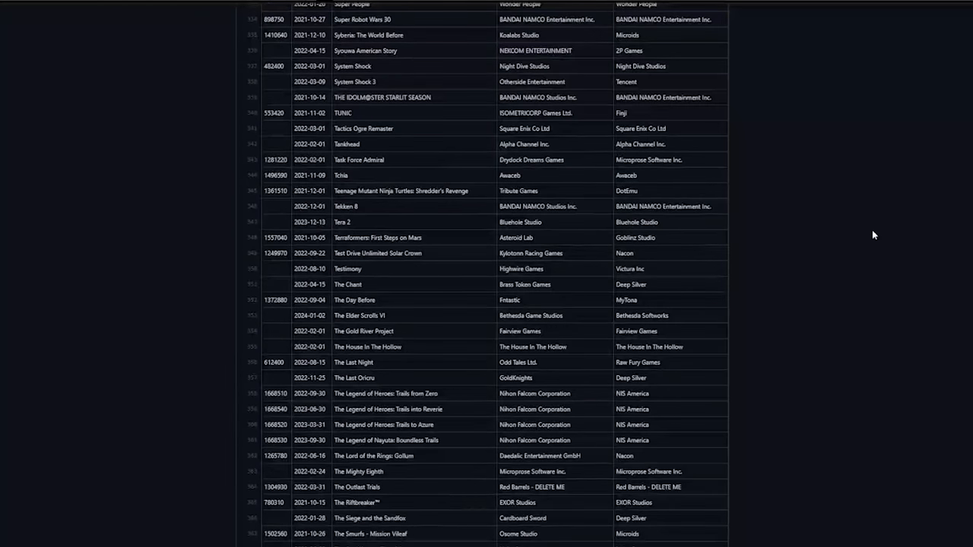
pyautogui.scroll(-5, 872, 235)
pyautogui.scroll(-3, 873, 235)
pyautogui.scroll(-5, 873, 235)
pyautogui.scroll(-3, 872, 235)
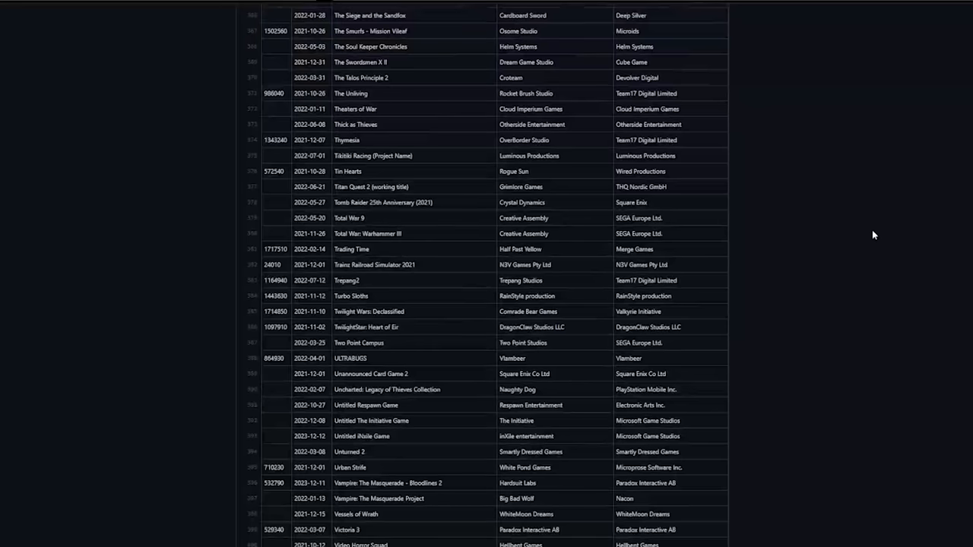
pyautogui.scroll(-3, 873, 235)
pyautogui.scroll(-3, 872, 235)
pyautogui.scroll(-4, 873, 235)
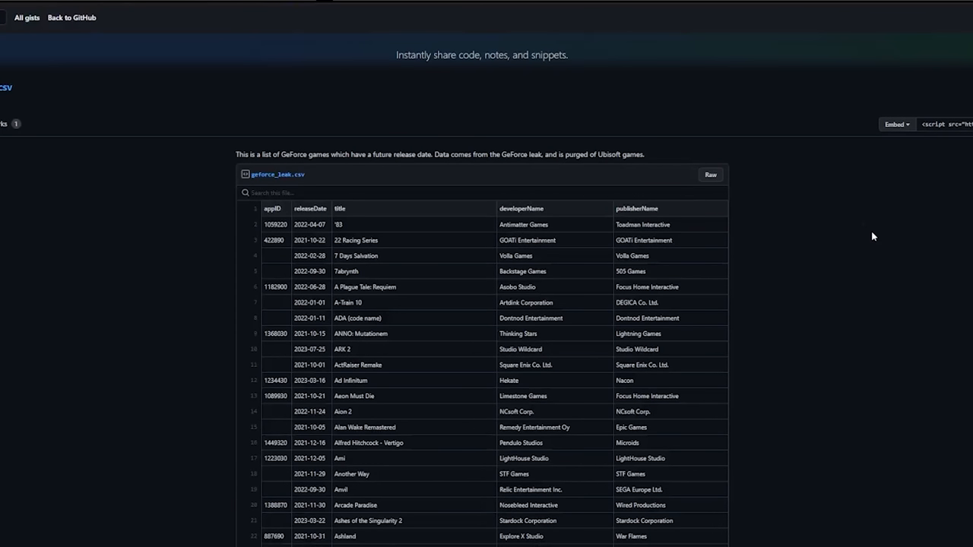
pyautogui.scroll(-1, 873, 237)
pyautogui.scroll(-1, 873, 236)
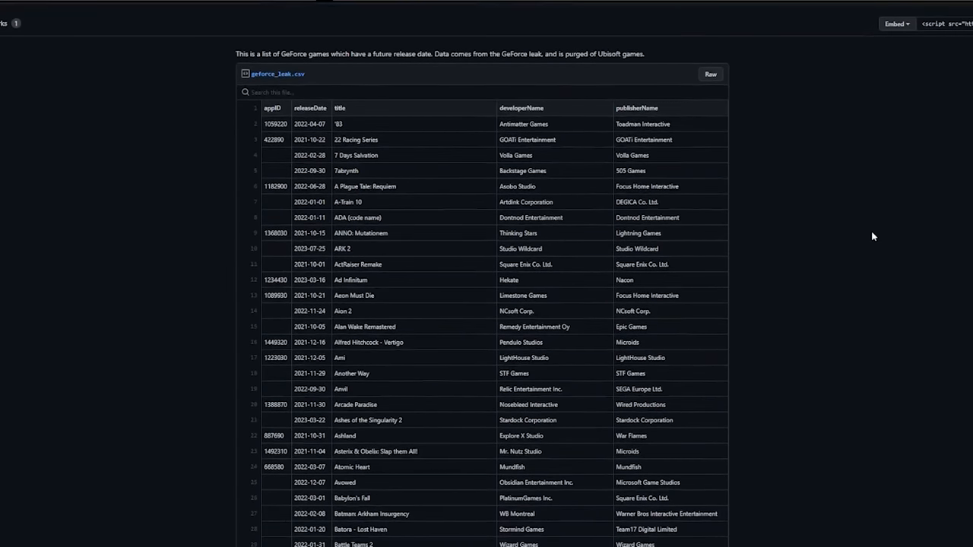
pyautogui.scroll(-1, 873, 237)
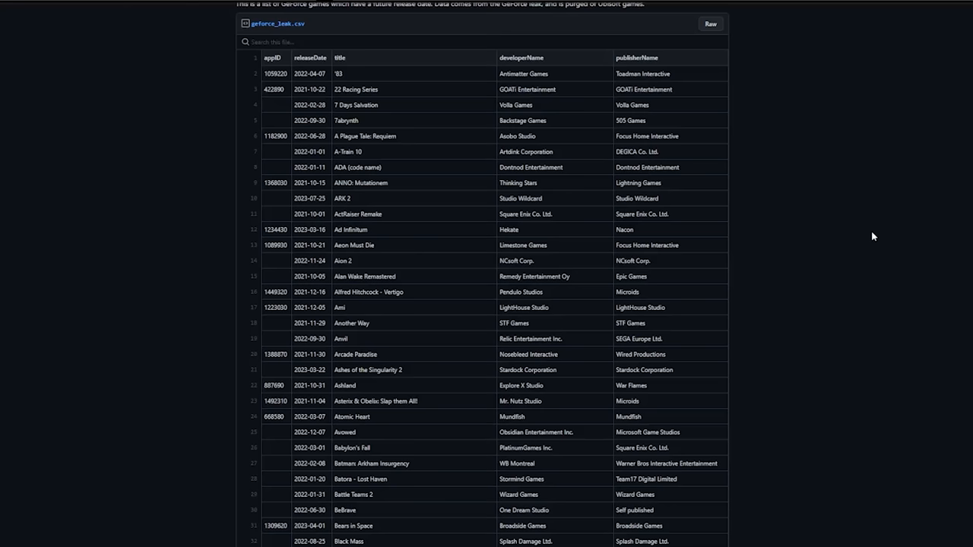
pyautogui.scroll(-1, 873, 237)
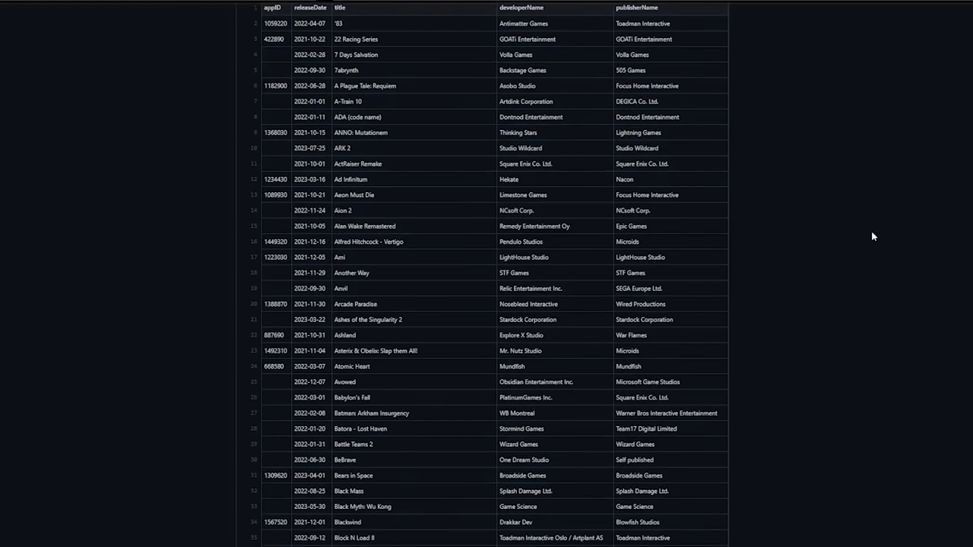
pyautogui.scroll(-1, 872, 237)
pyautogui.scroll(-2, 873, 236)
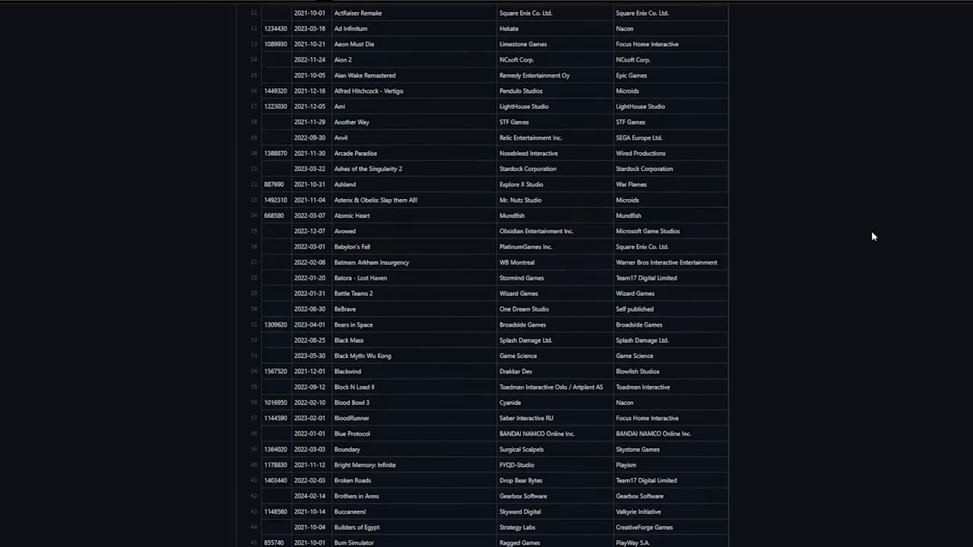
pyautogui.scroll(-1, 873, 236)
pyautogui.scroll(-1, 873, 236)
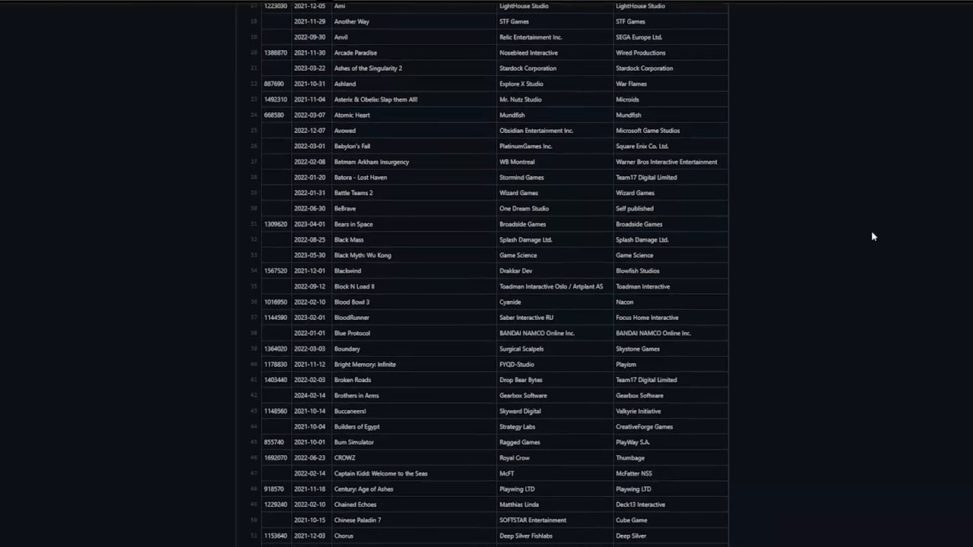
pyautogui.scroll(-1, 872, 236)
pyautogui.scroll(-1, 873, 237)
pyautogui.scroll(-1, 873, 237)
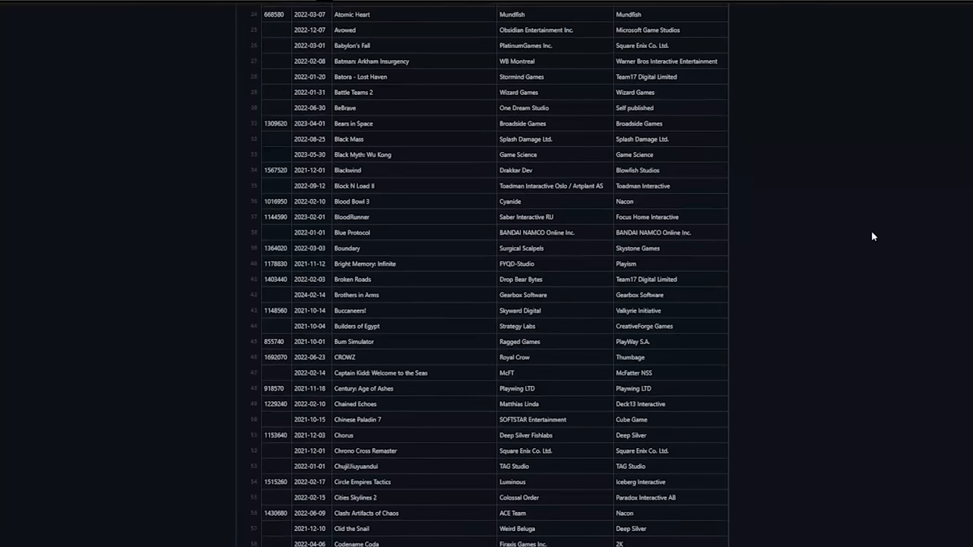
pyautogui.scroll(-2, 873, 236)
pyautogui.scroll(-1, 872, 236)
pyautogui.scroll(-1, 873, 236)
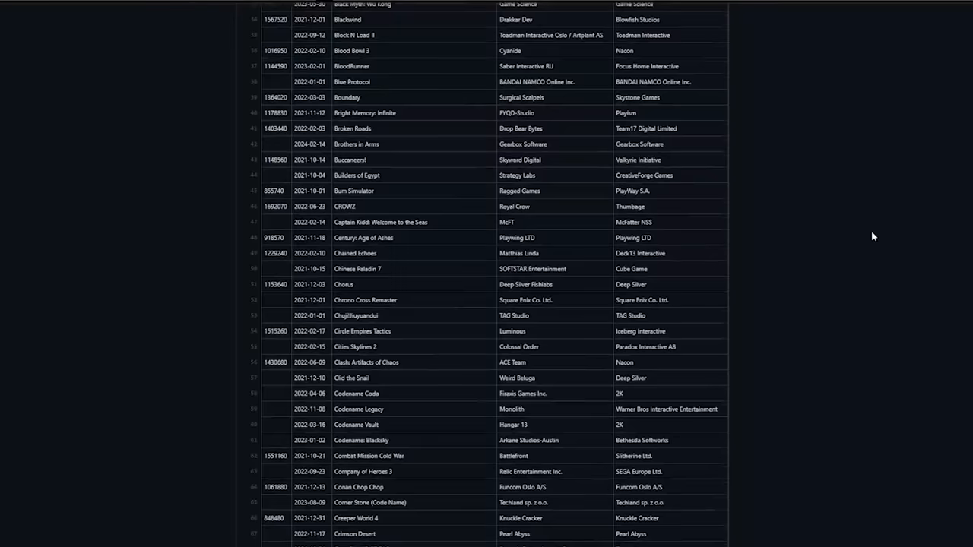
pyautogui.scroll(-1, 873, 236)
pyautogui.scroll(-1, 872, 236)
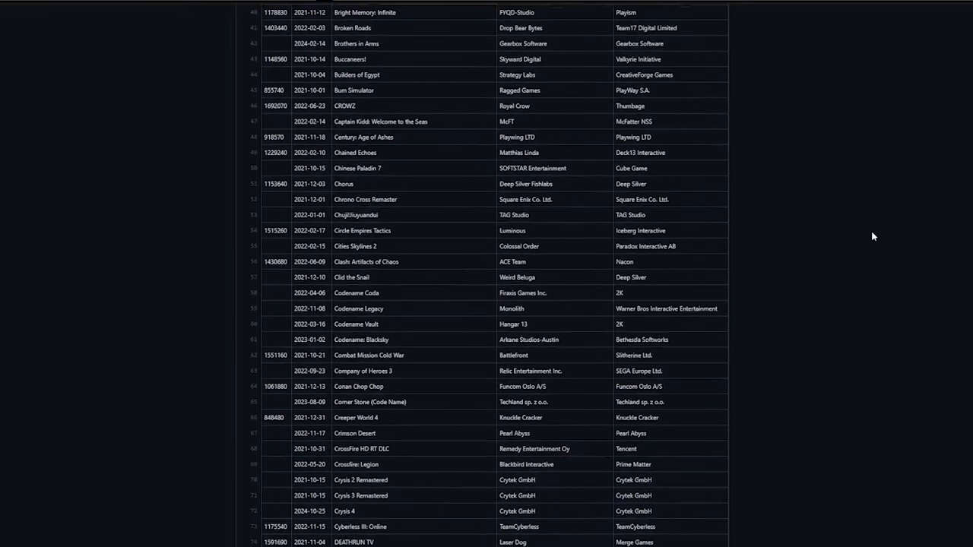
pyautogui.scroll(-2, 872, 237)
pyautogui.scroll(-3, 872, 237)
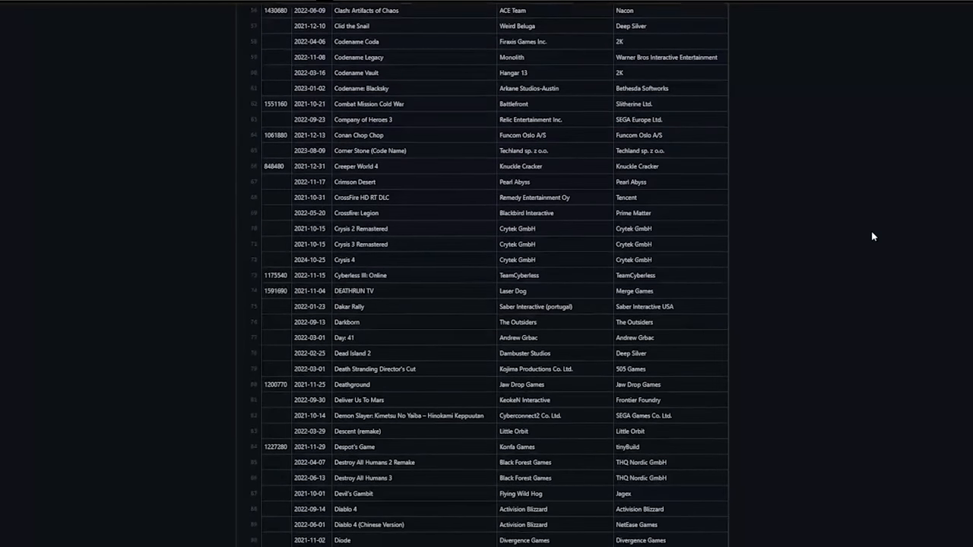
pyautogui.scroll(-5, 873, 236)
pyautogui.scroll(-2, 873, 236)
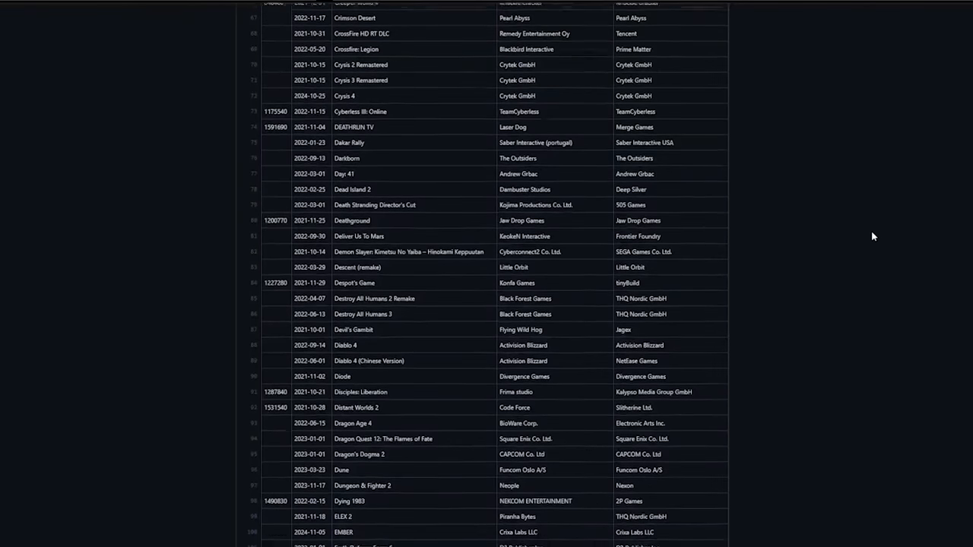
pyautogui.scroll(-5, 873, 236)
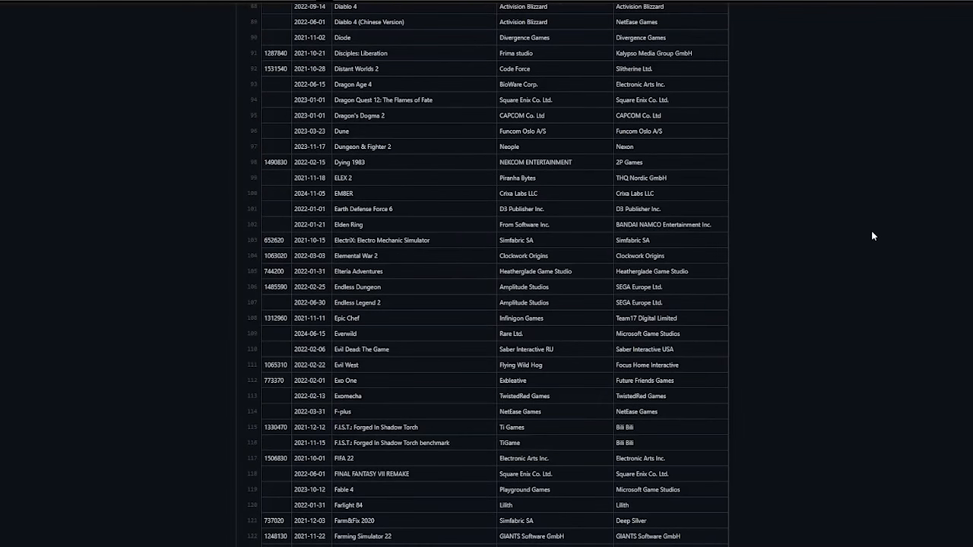
pyautogui.scroll(-3, 873, 235)
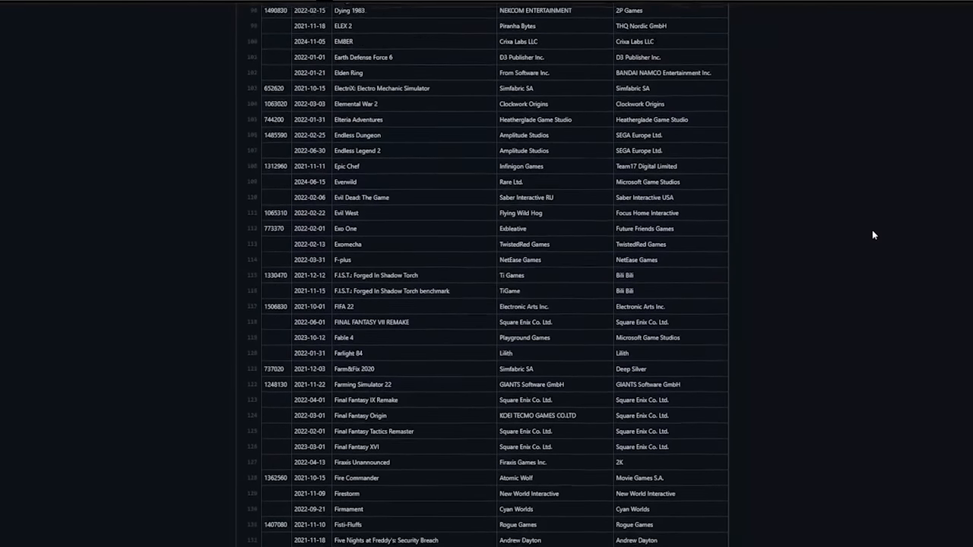
pyautogui.scroll(-2, 873, 235)
pyautogui.scroll(-2, 873, 235)
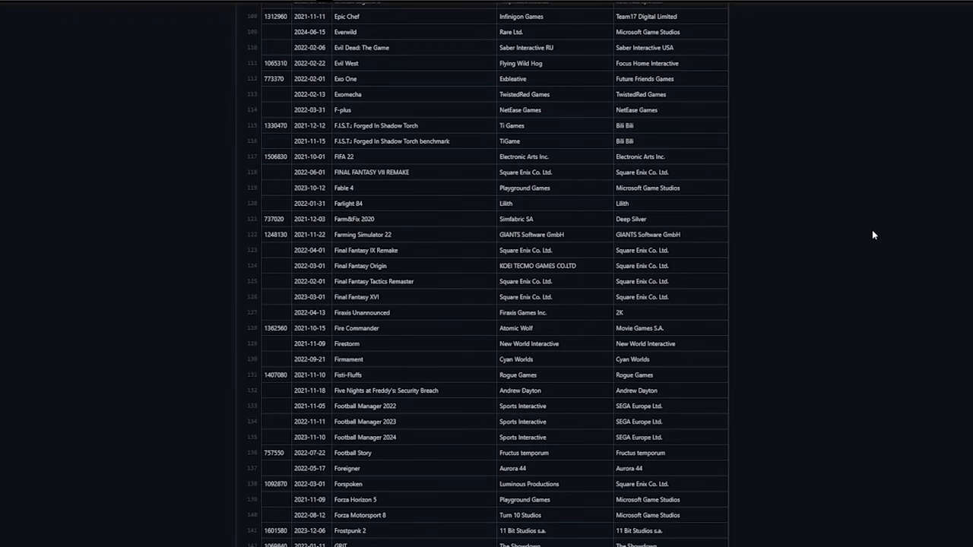
pyautogui.scroll(-3, 873, 234)
pyautogui.scroll(-2, 873, 235)
pyautogui.scroll(-3, 872, 235)
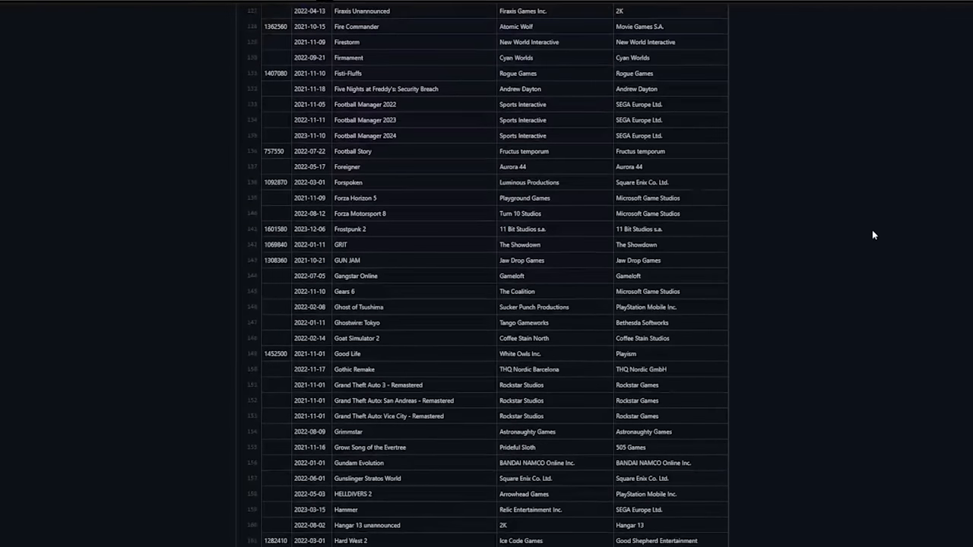
pyautogui.scroll(-2, 873, 235)
pyautogui.scroll(-1, 873, 235)
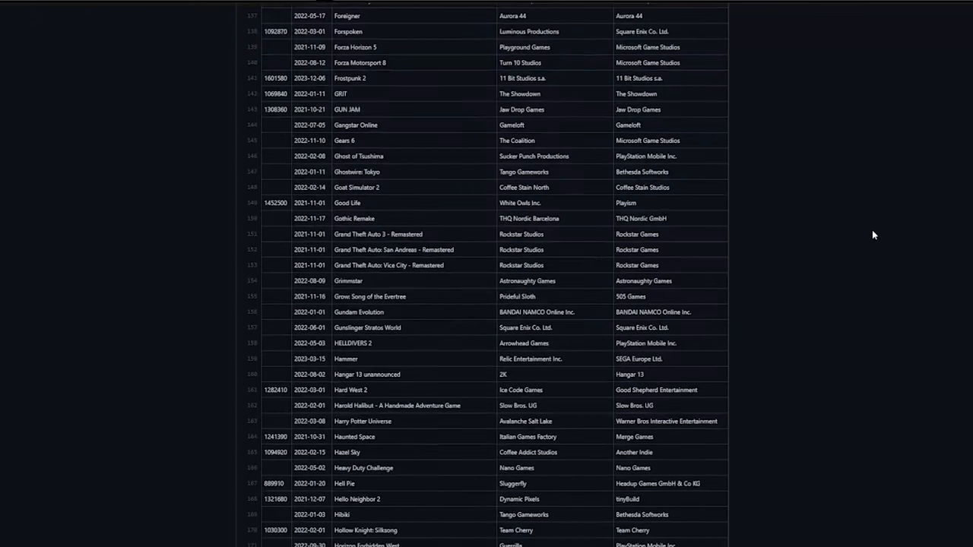
pyautogui.scroll(-3, 873, 234)
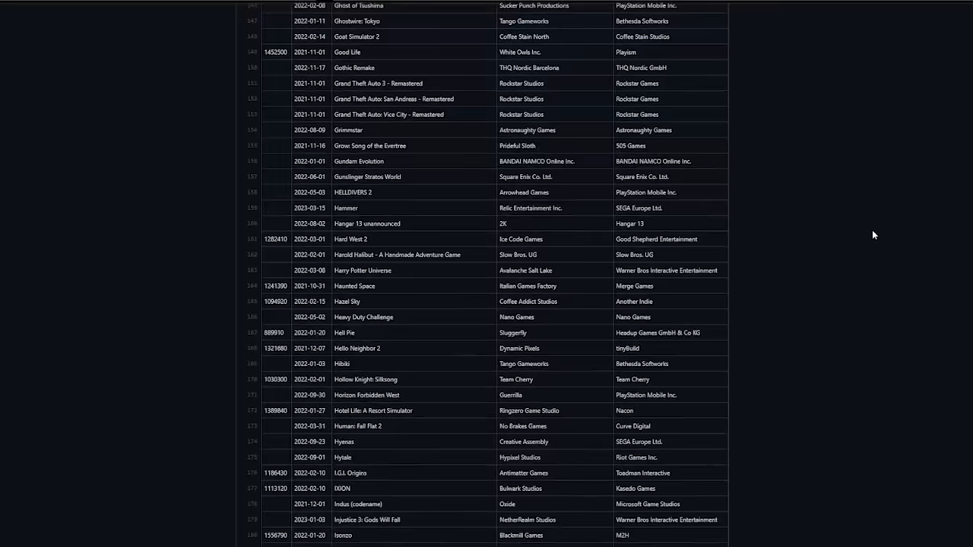
pyautogui.scroll(-3, 873, 235)
pyautogui.scroll(-4, 872, 235)
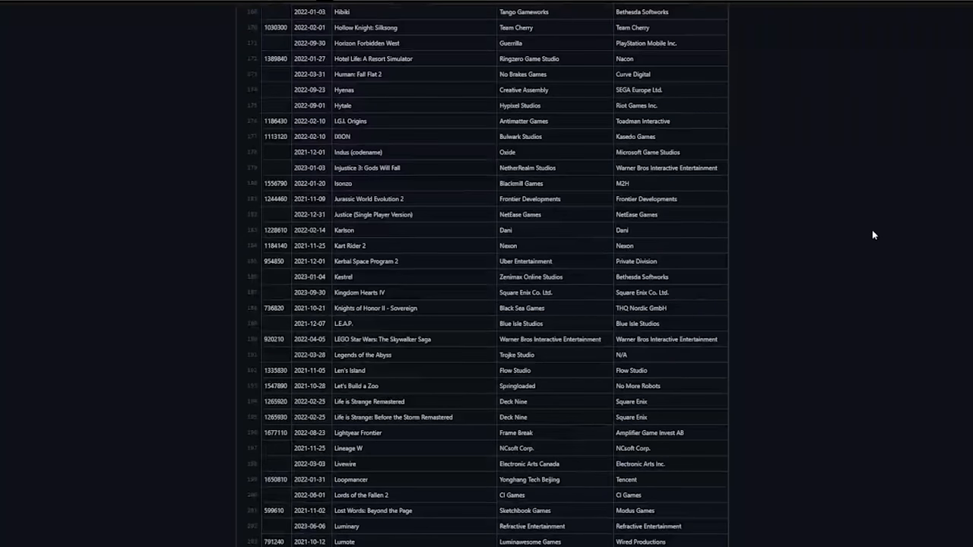
pyautogui.scroll(-3, 873, 235)
pyautogui.scroll(-2, 873, 235)
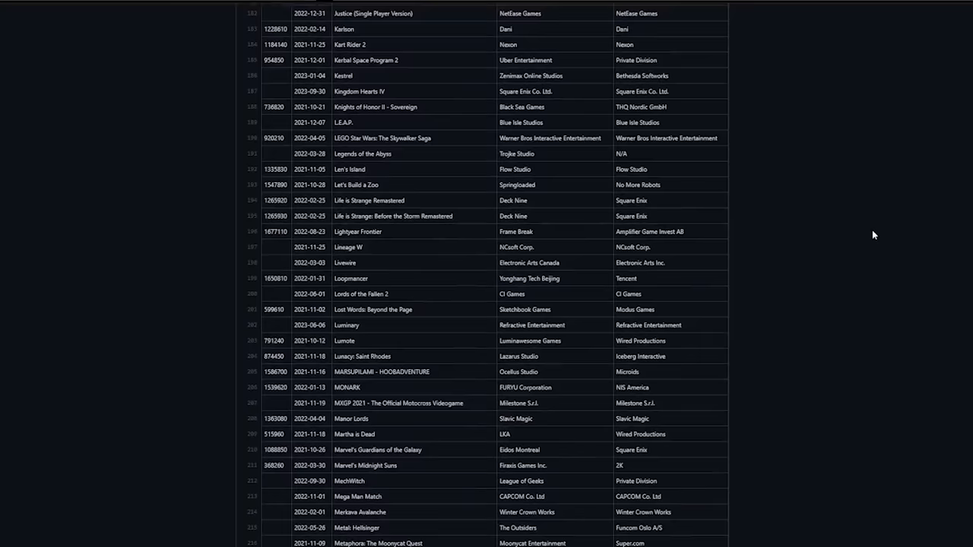
pyautogui.scroll(-4, 873, 235)
pyautogui.scroll(-4, 873, 235)
pyautogui.scroll(-3, 873, 235)
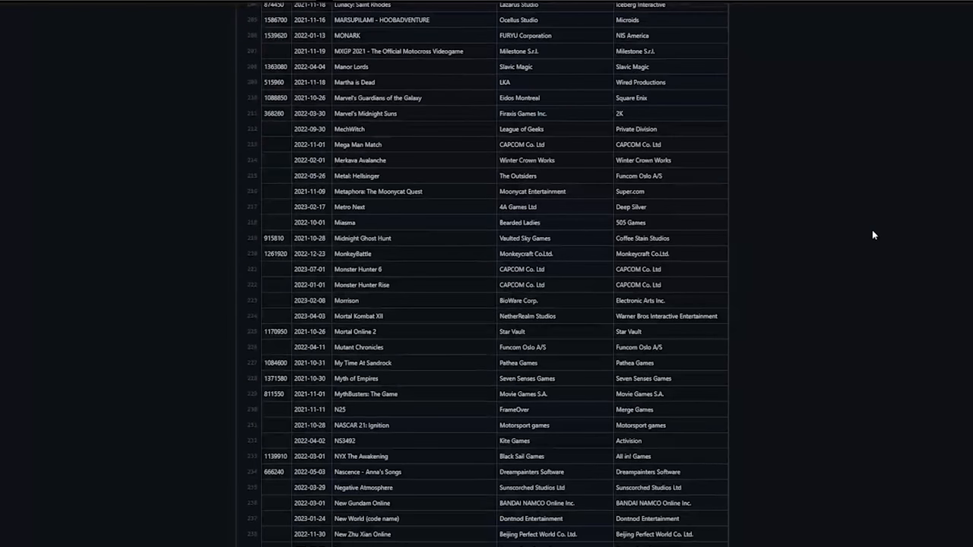
pyautogui.scroll(-2, 873, 235)
pyautogui.scroll(-3, 873, 235)
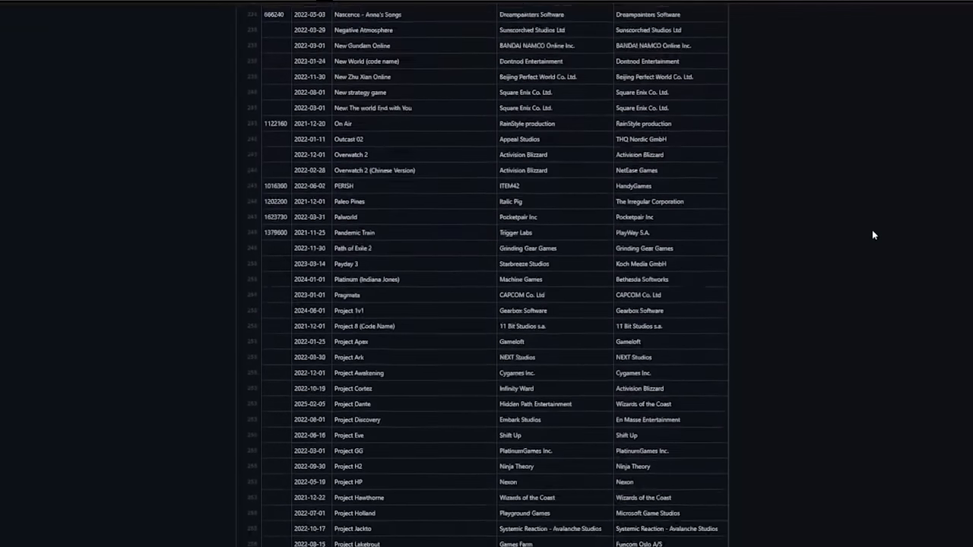
pyautogui.scroll(-2, 873, 235)
pyautogui.scroll(-2, 873, 235)
pyautogui.scroll(-2, 873, 235)
pyautogui.scroll(-1, 873, 235)
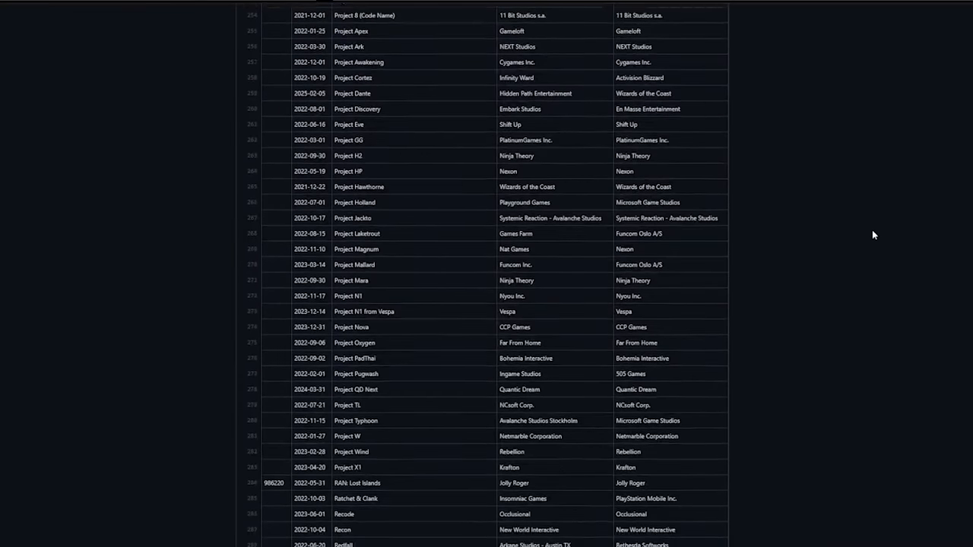
pyautogui.scroll(-3, 872, 235)
pyautogui.scroll(-3, 873, 235)
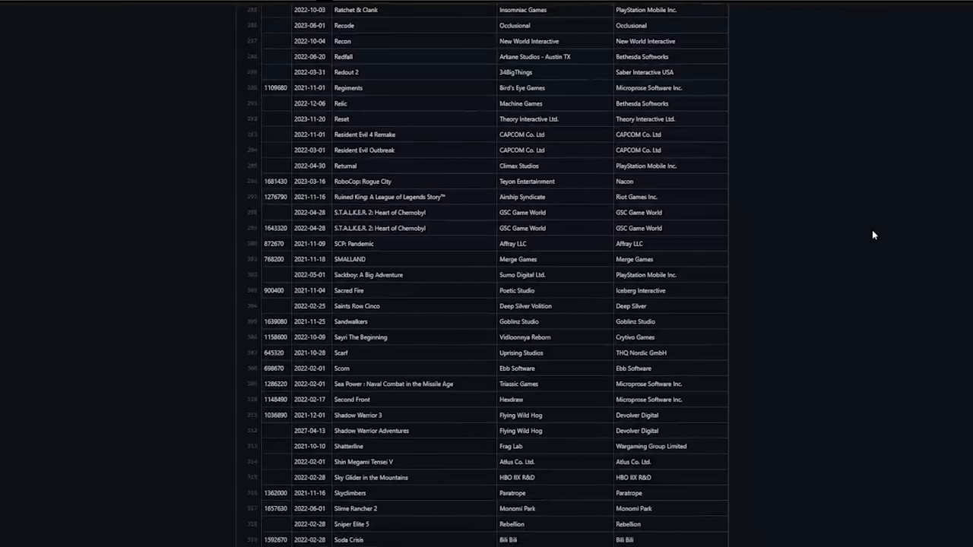
pyautogui.scroll(-3, 872, 235)
pyautogui.scroll(-2, 873, 234)
pyautogui.scroll(-1, 873, 235)
pyautogui.scroll(-1, 873, 234)
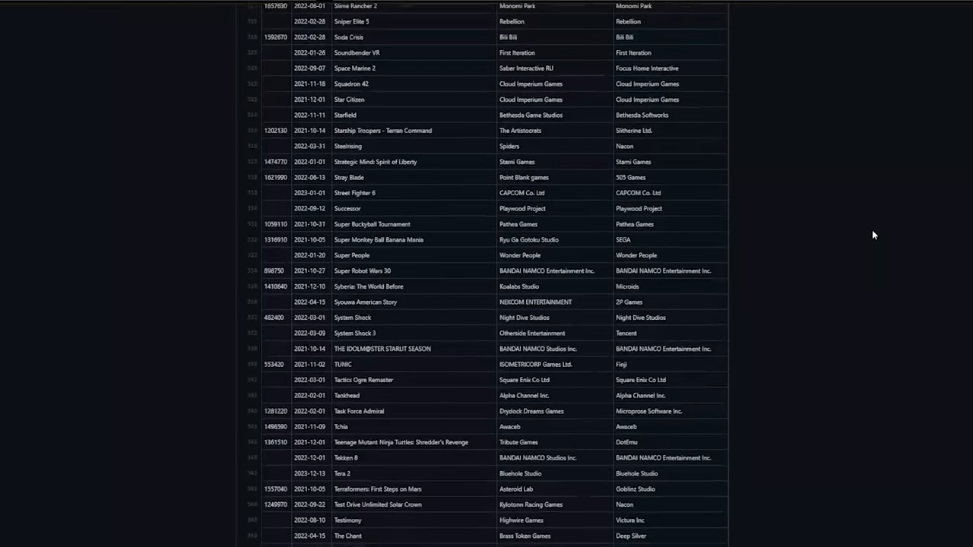
pyautogui.scroll(-3, 873, 235)
pyautogui.scroll(-3, 873, 235)
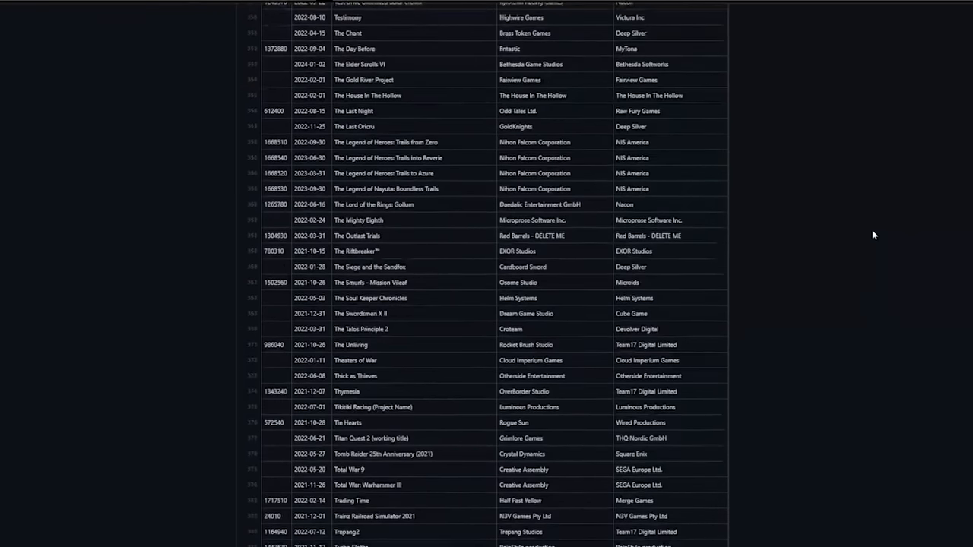
pyautogui.scroll(-3, 873, 235)
pyautogui.scroll(-3, 873, 235)
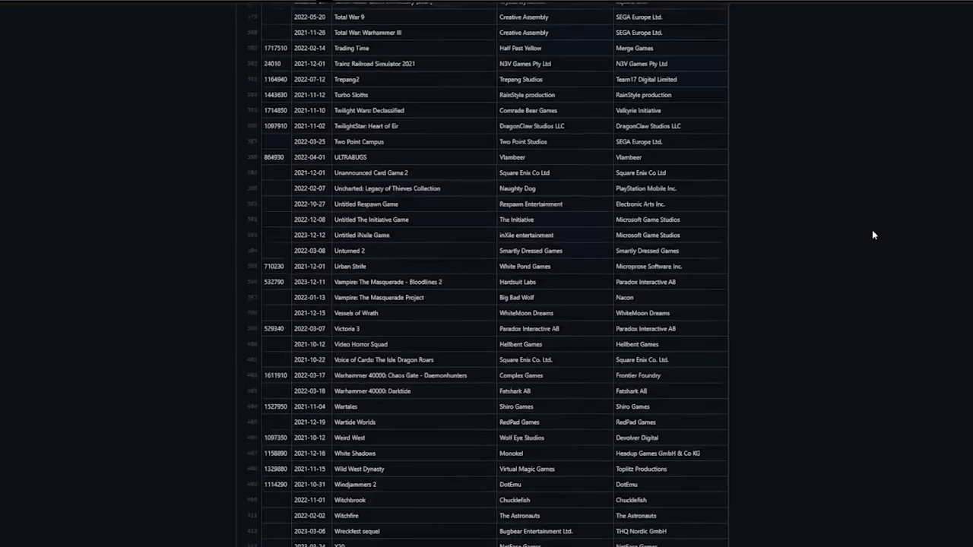
pyautogui.scroll(-2, 873, 235)
pyautogui.scroll(-2, 873, 234)
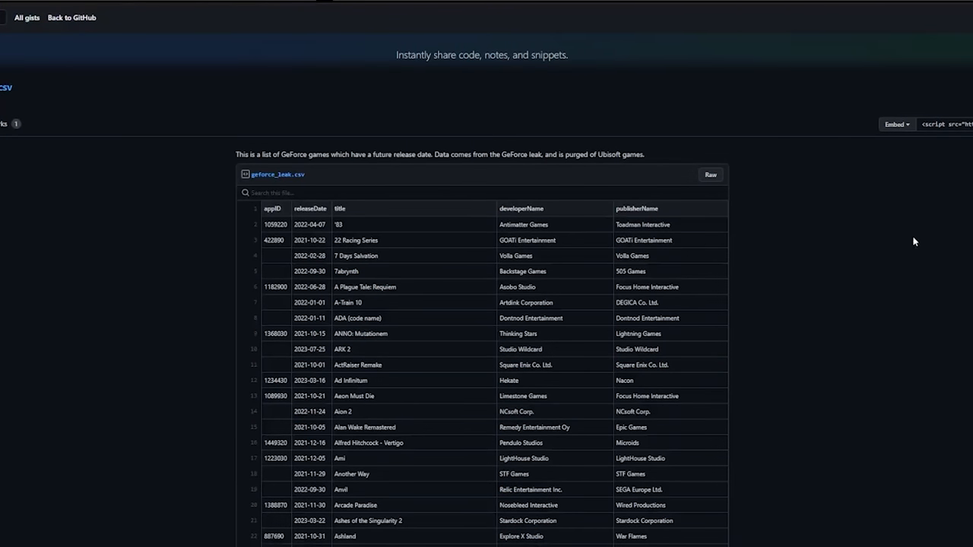
pyautogui.scroll(-1, 873, 236)
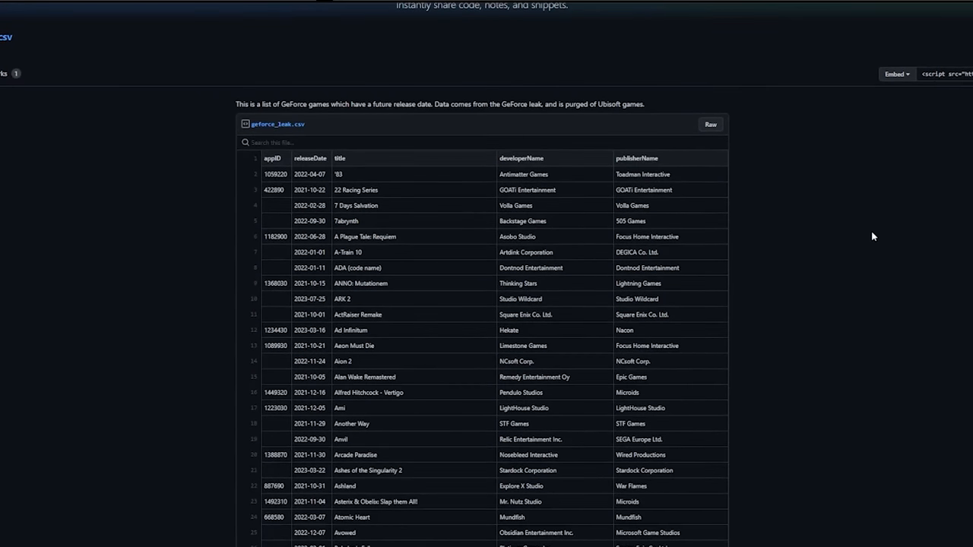
pyautogui.scroll(-1, 873, 236)
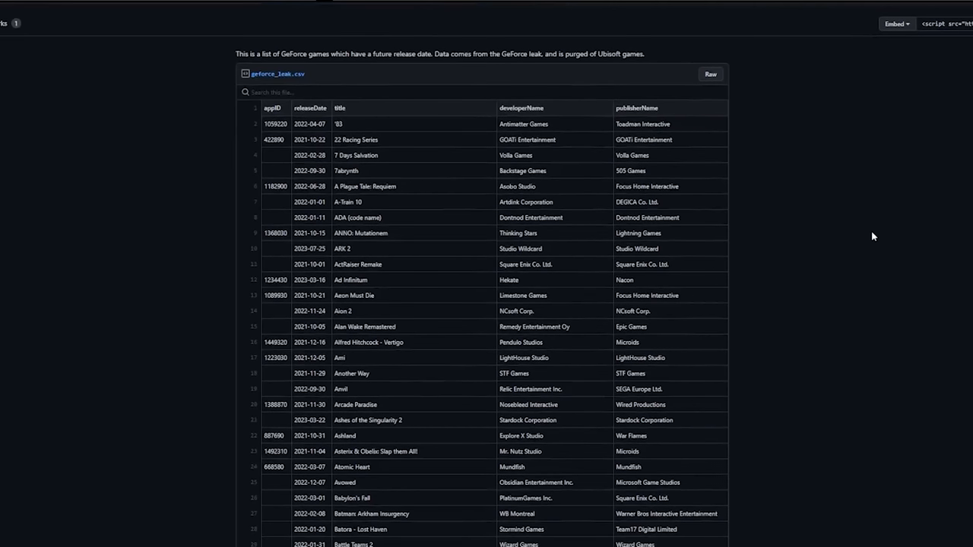
pyautogui.scroll(-1, 873, 236)
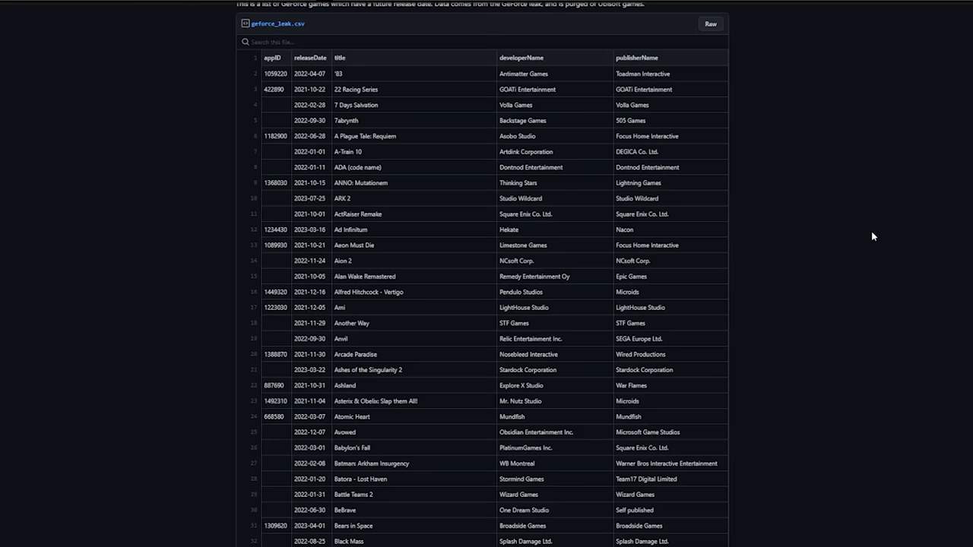
pyautogui.scroll(-2, 873, 237)
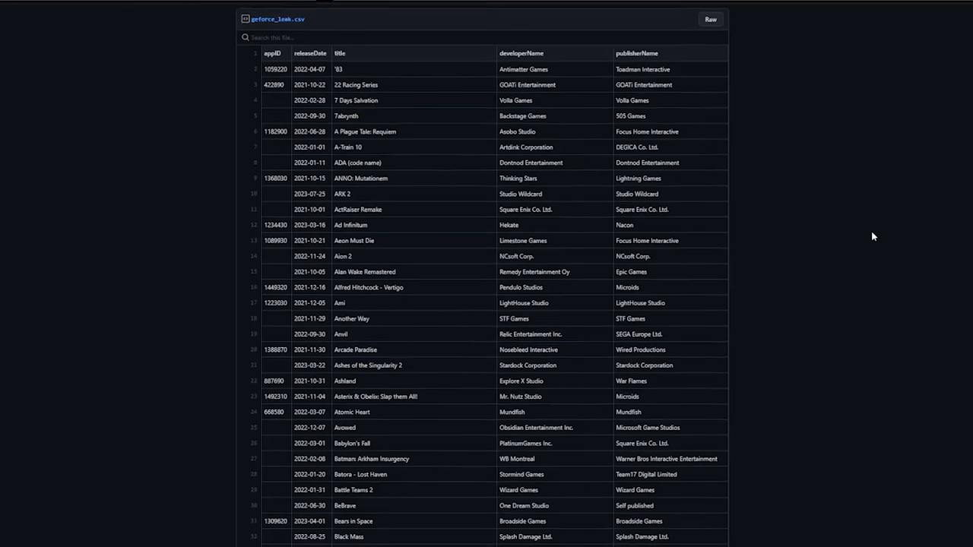
pyautogui.scroll(-2, 873, 236)
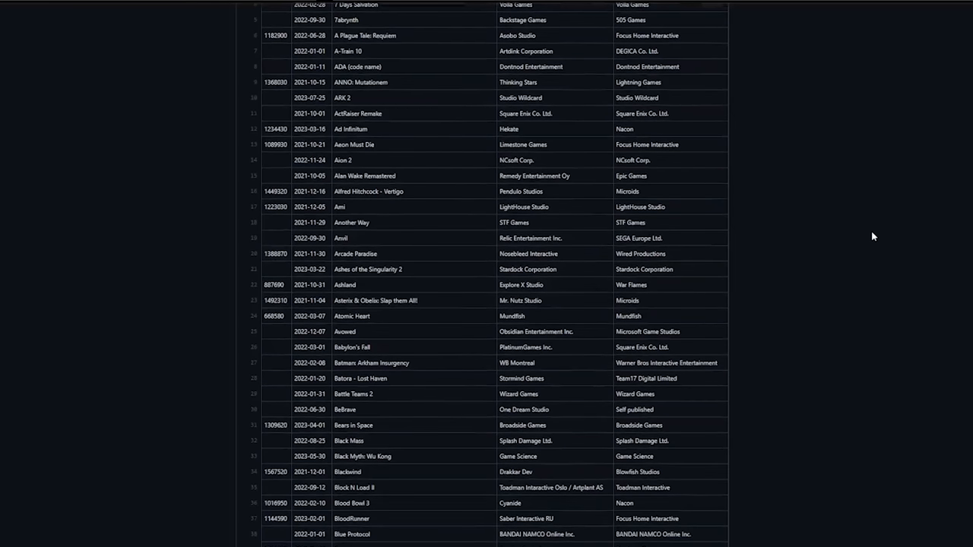
pyautogui.scroll(-3, 873, 236)
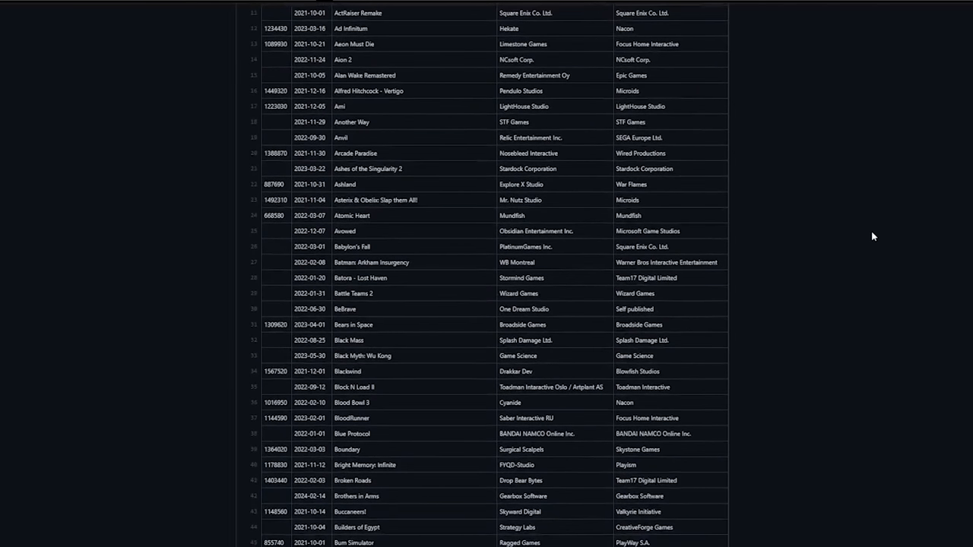
pyautogui.scroll(-3, 873, 236)
pyautogui.scroll(-2, 873, 237)
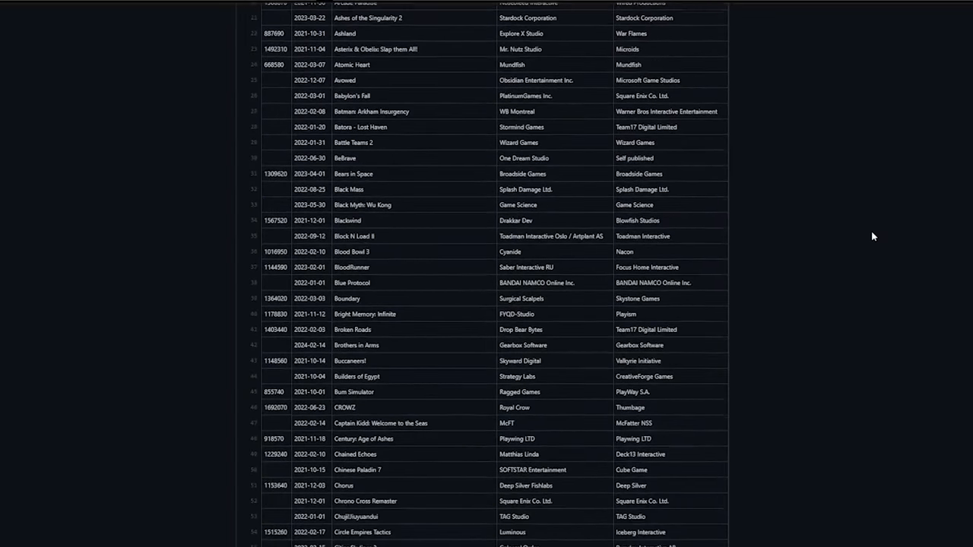
pyautogui.scroll(-2, 873, 237)
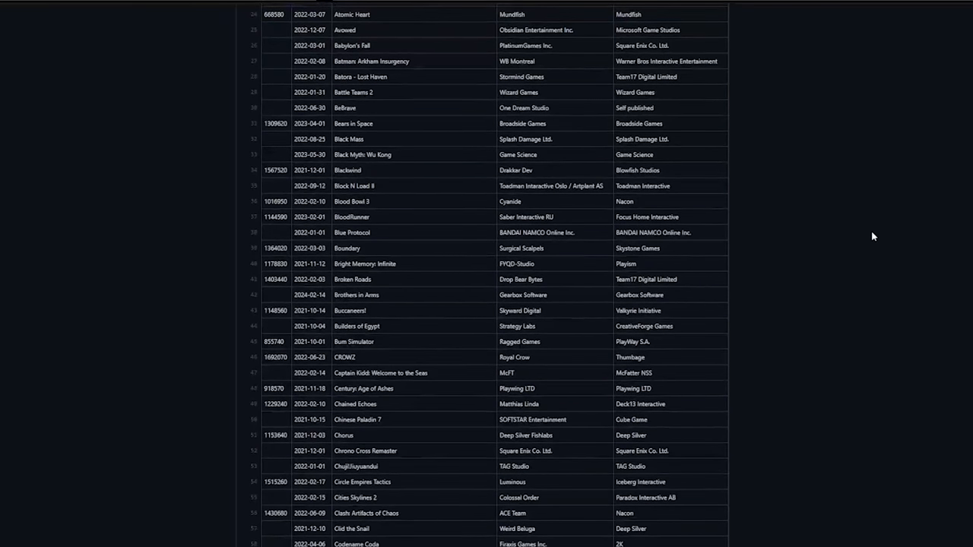
pyautogui.scroll(-3, 873, 237)
pyautogui.scroll(-3, 873, 237)
pyautogui.scroll(-3, 872, 237)
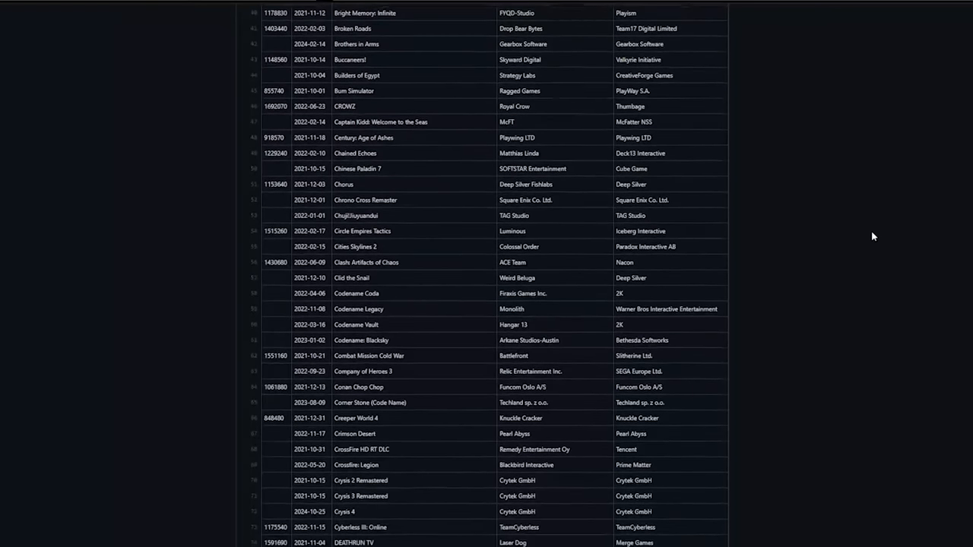
pyautogui.scroll(-3, 873, 236)
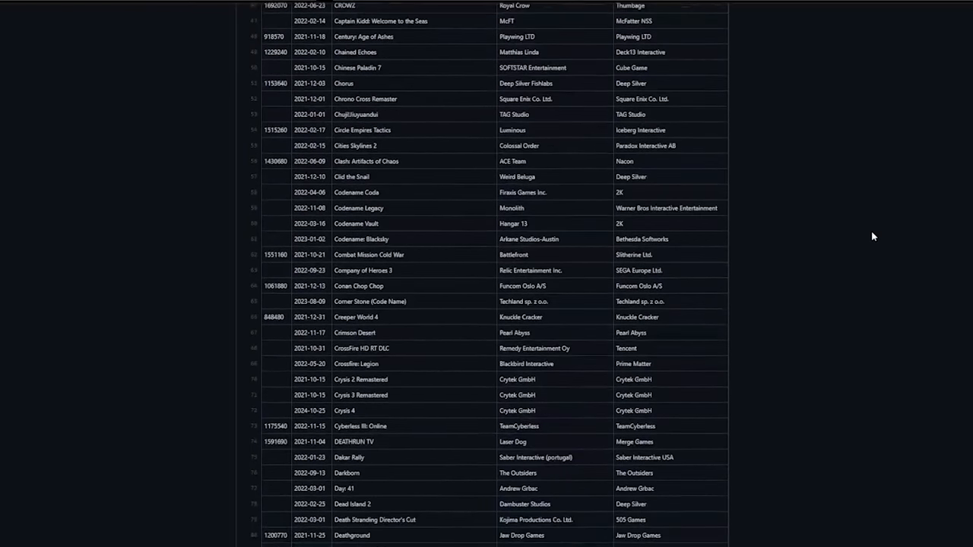
pyautogui.scroll(-3, 873, 236)
pyautogui.scroll(-2, 873, 236)
pyautogui.scroll(-2, 873, 236)
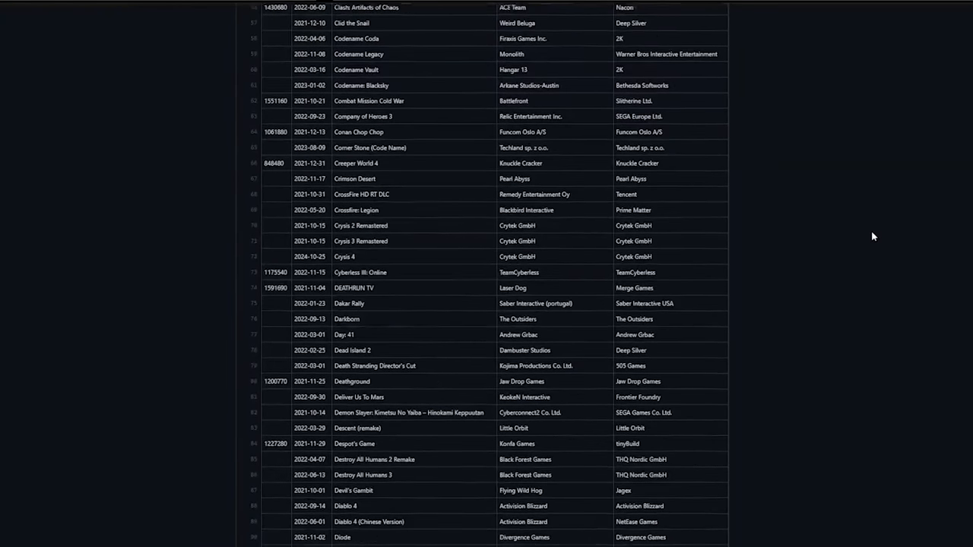
pyautogui.scroll(-2, 872, 237)
pyautogui.scroll(-2, 873, 236)
pyautogui.scroll(-2, 872, 237)
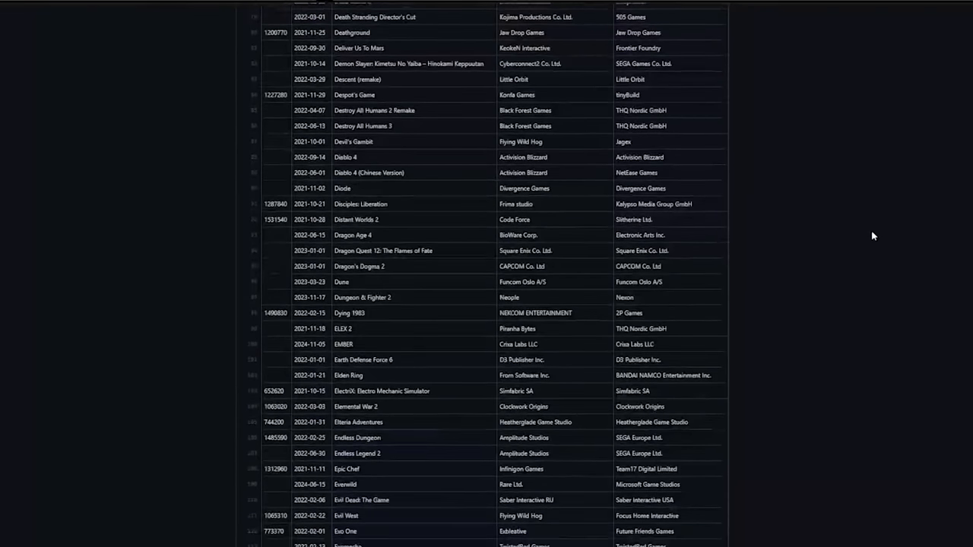
pyautogui.scroll(-1, 872, 237)
pyautogui.scroll(-1, 873, 236)
pyautogui.scroll(-1, 872, 236)
pyautogui.scroll(-1, 873, 236)
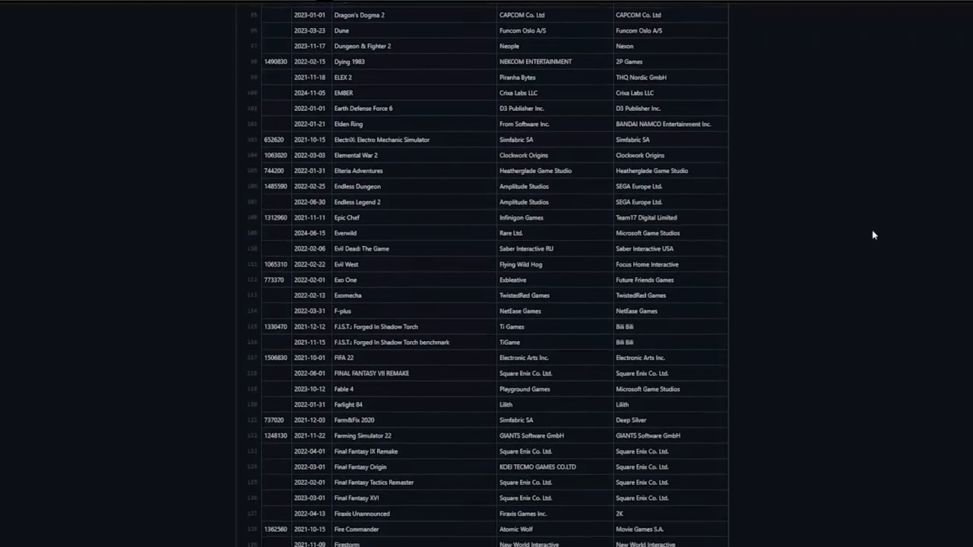
pyautogui.scroll(-2, 873, 235)
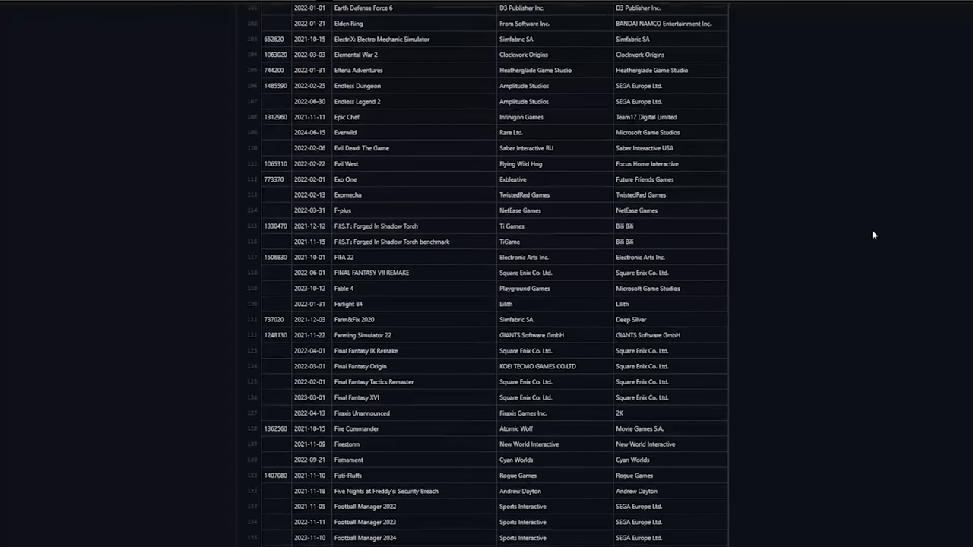
pyautogui.scroll(-1, 873, 235)
pyautogui.scroll(-2, 873, 235)
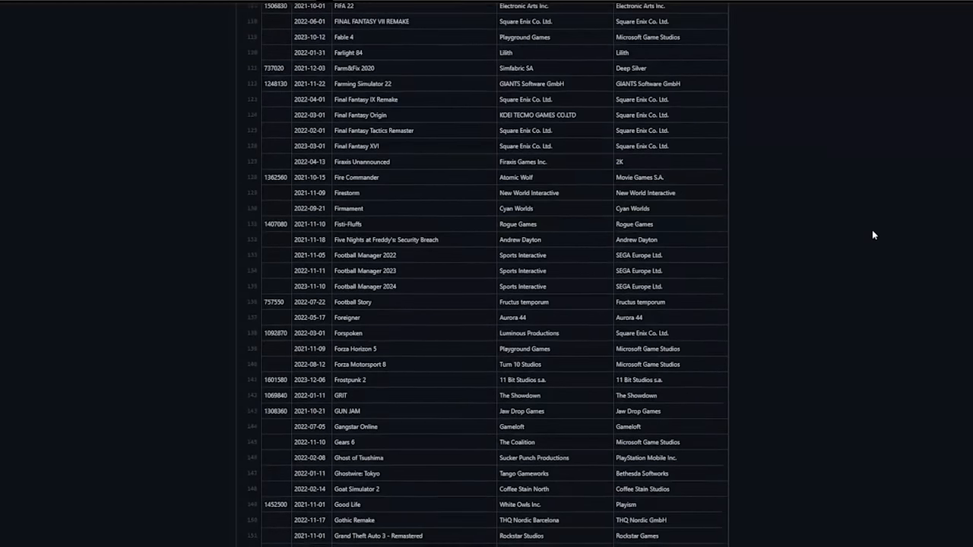
pyautogui.scroll(-1, 873, 235)
pyautogui.scroll(-2, 873, 235)
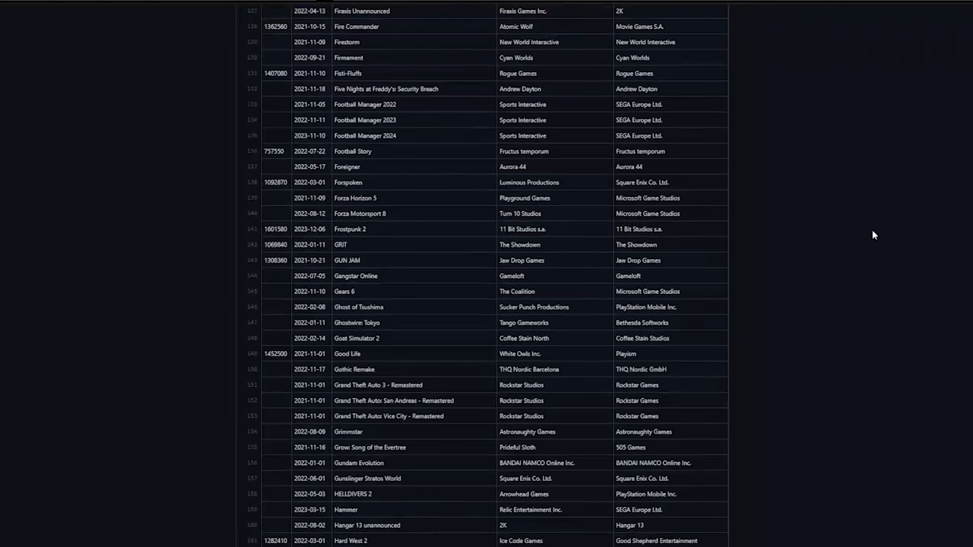
pyautogui.scroll(-2, 873, 235)
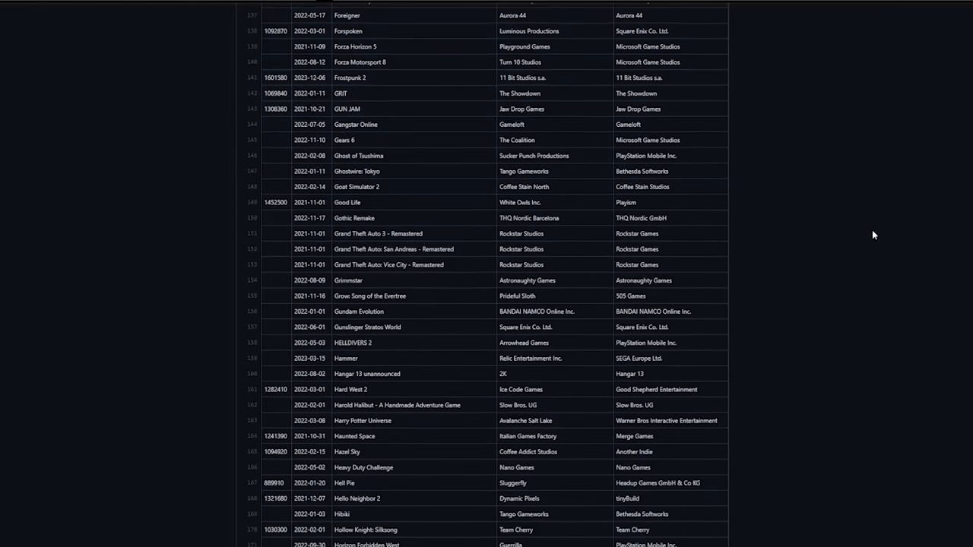
pyautogui.scroll(-2, 873, 235)
pyautogui.scroll(-1, 872, 235)
pyautogui.scroll(-1, 872, 235)
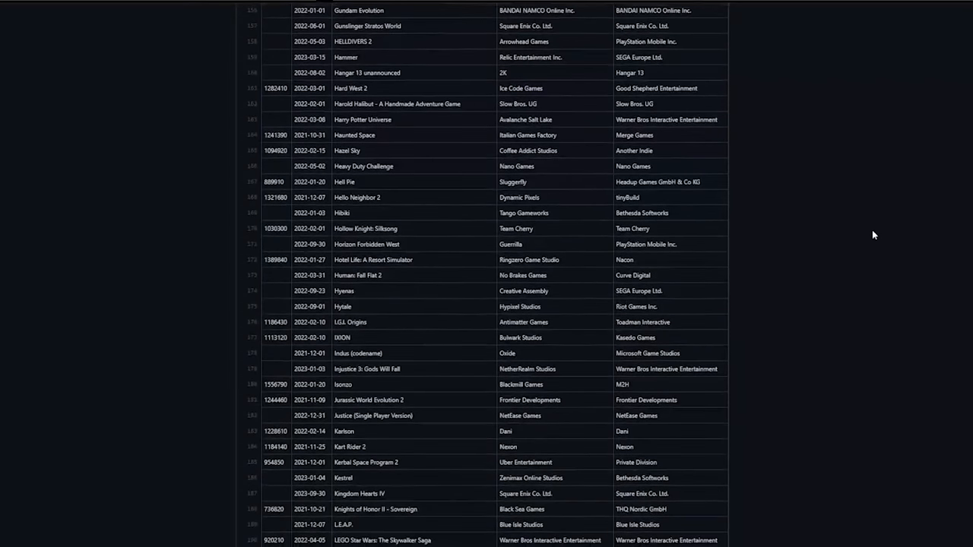
pyautogui.scroll(-1, 873, 235)
pyautogui.scroll(-2, 873, 235)
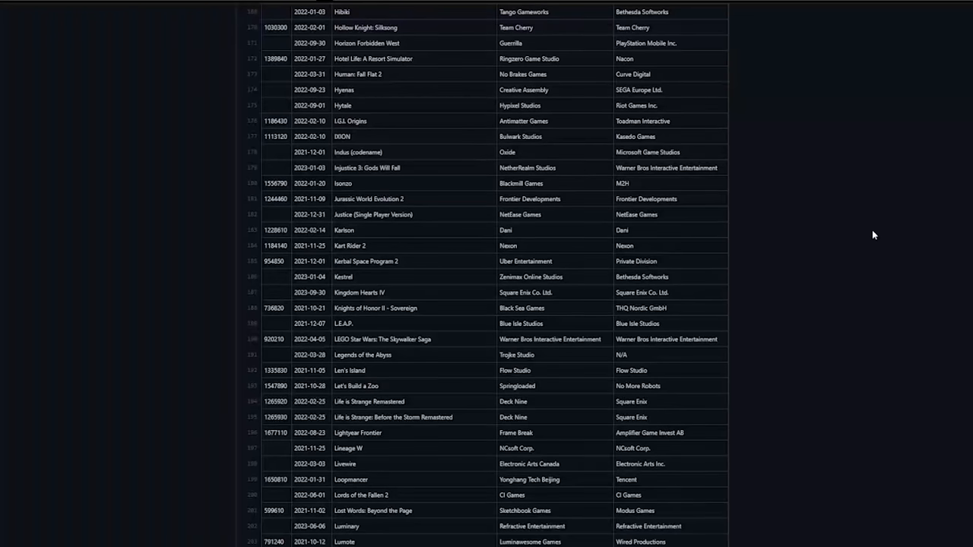
pyautogui.scroll(-2, 873, 235)
pyautogui.scroll(-3, 872, 235)
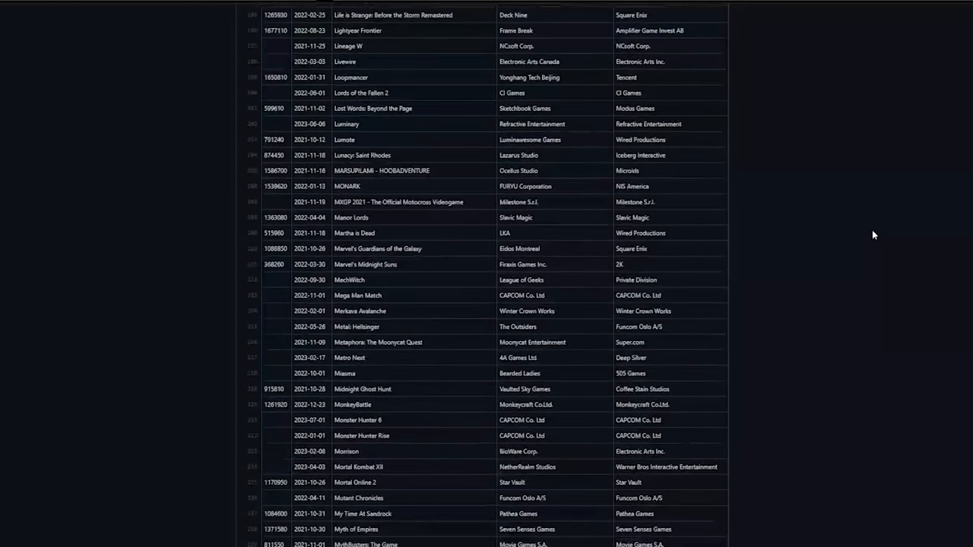
pyautogui.scroll(-3, 873, 235)
pyautogui.scroll(-2, 872, 235)
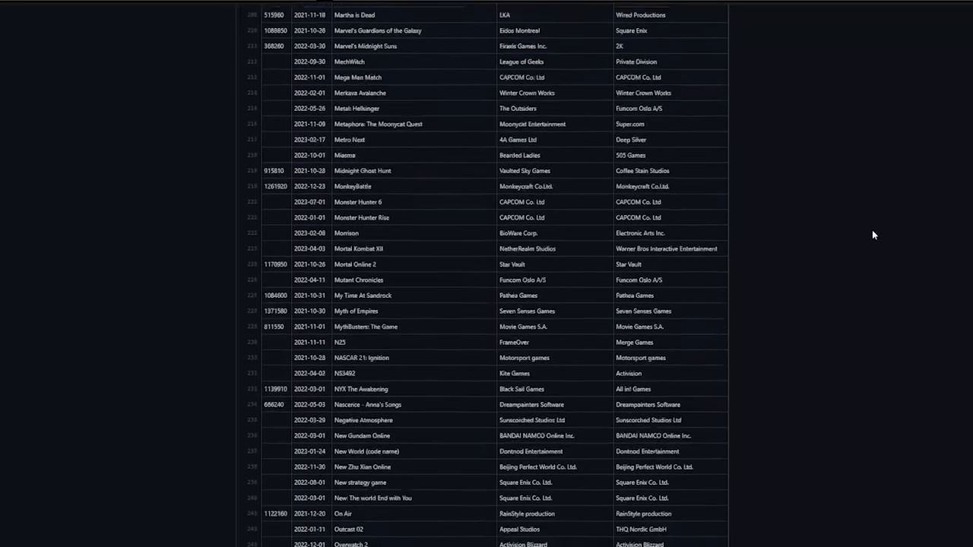
pyautogui.scroll(-1, 873, 235)
pyautogui.scroll(-3, 873, 235)
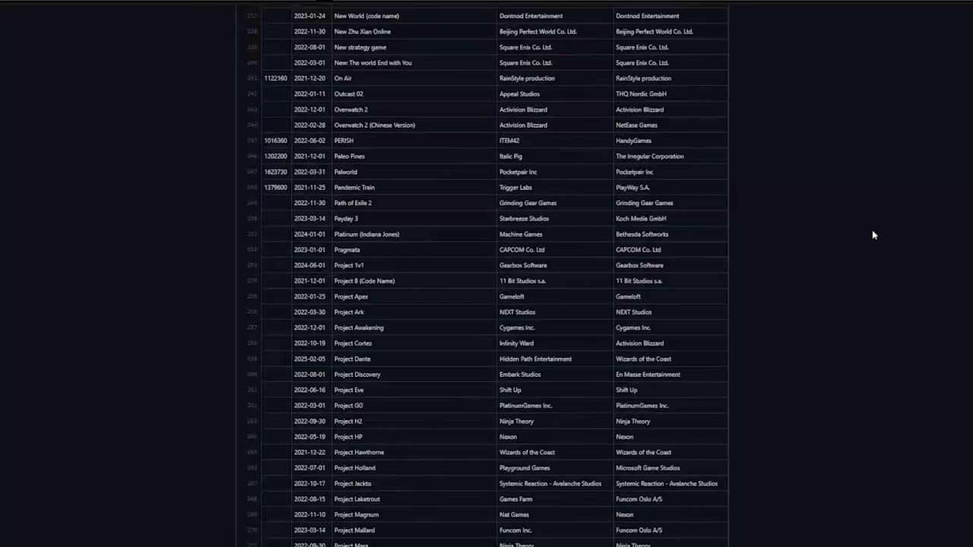
pyautogui.scroll(-2, 873, 235)
pyautogui.scroll(-2, 873, 235)
pyautogui.scroll(-1, 873, 235)
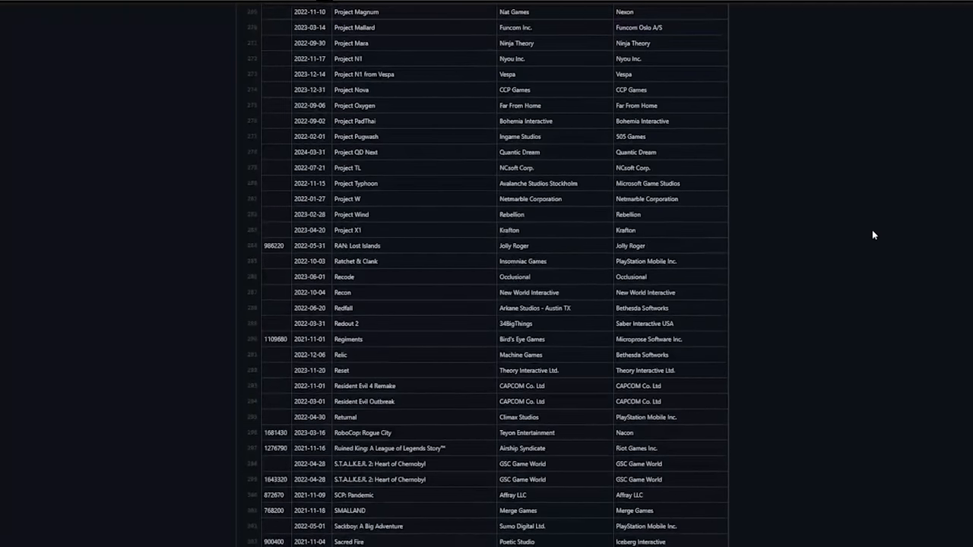
pyautogui.scroll(-1, 873, 235)
pyautogui.scroll(-2, 873, 235)
pyautogui.scroll(-3, 873, 234)
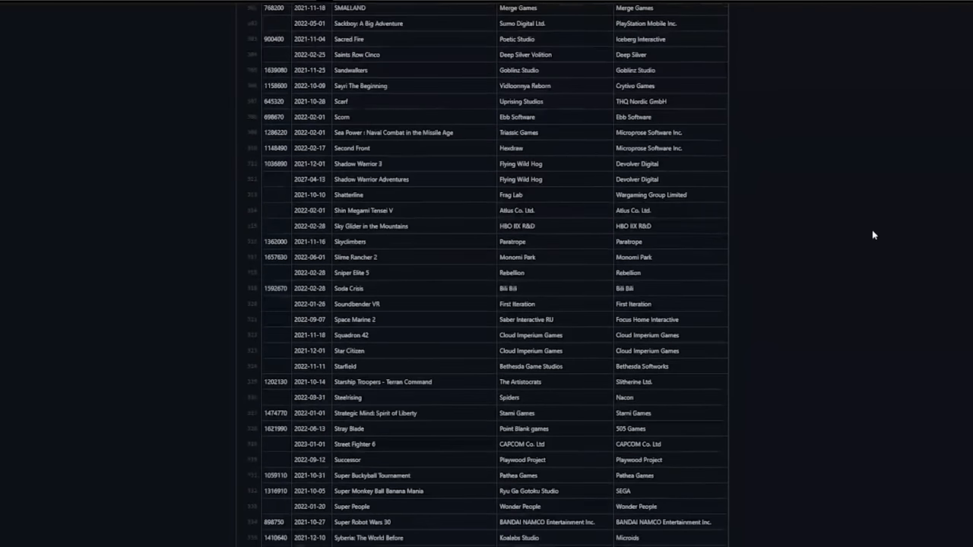
pyautogui.scroll(-2, 872, 235)
pyautogui.scroll(-2, 873, 235)
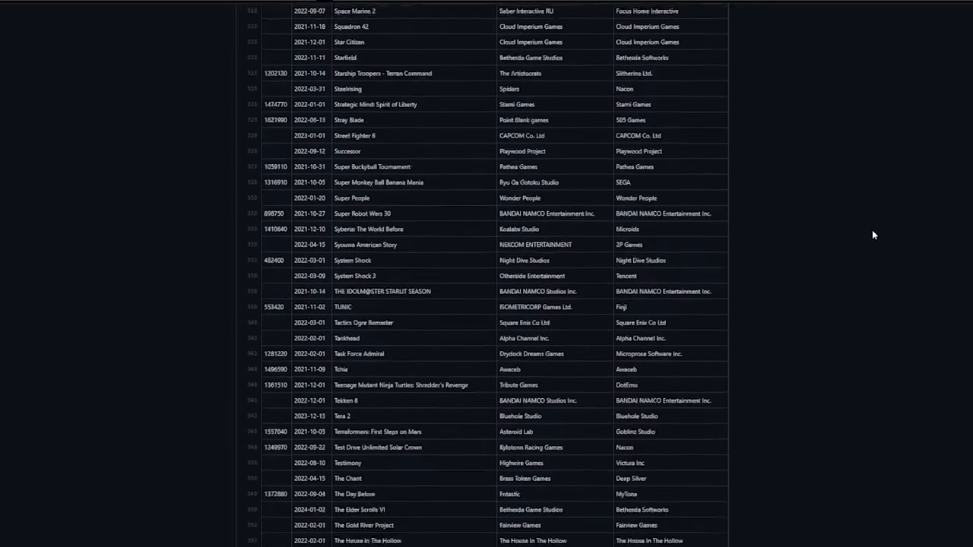
pyautogui.scroll(-2, 873, 235)
pyautogui.scroll(-2, 872, 235)
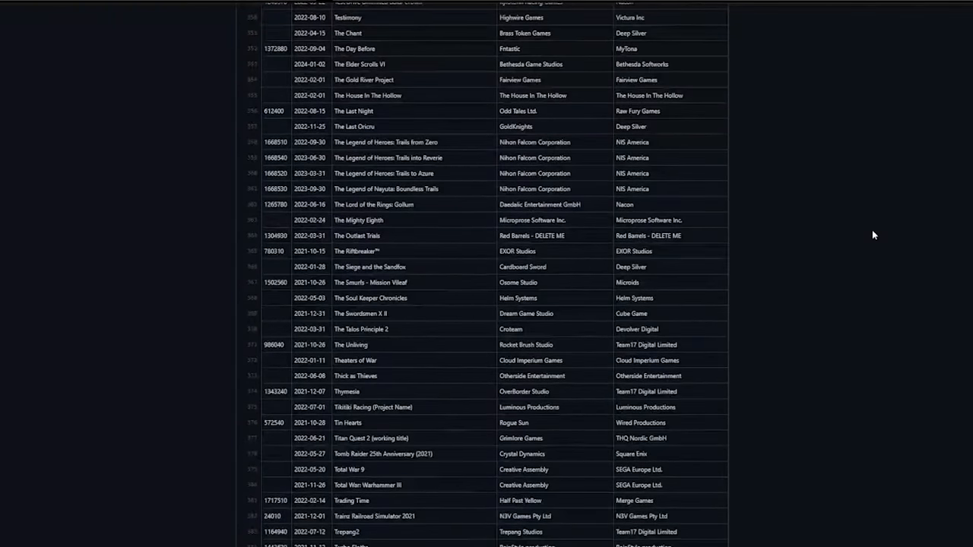
pyautogui.scroll(-3, 872, 235)
pyautogui.scroll(-2, 873, 235)
pyautogui.scroll(-2, 873, 235)
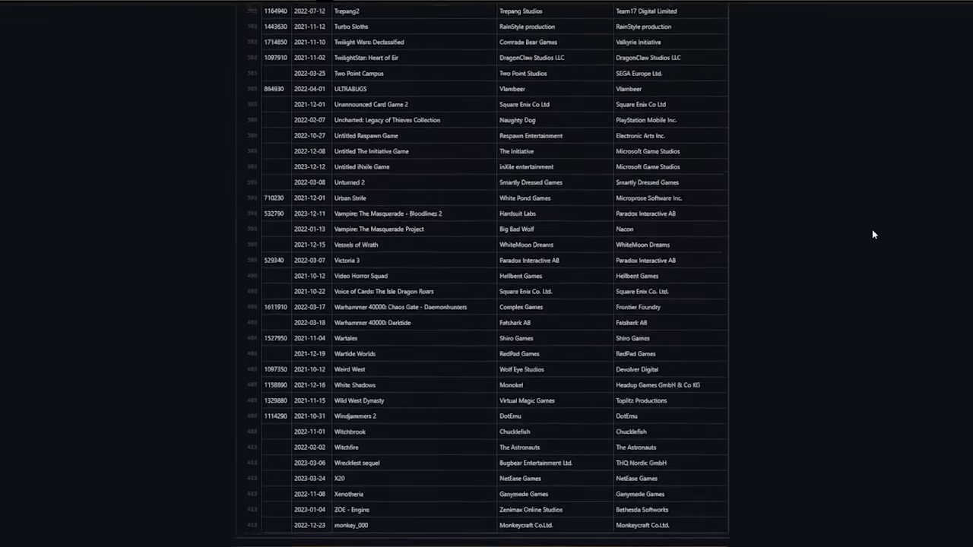
pyautogui.scroll(-1, 873, 235)
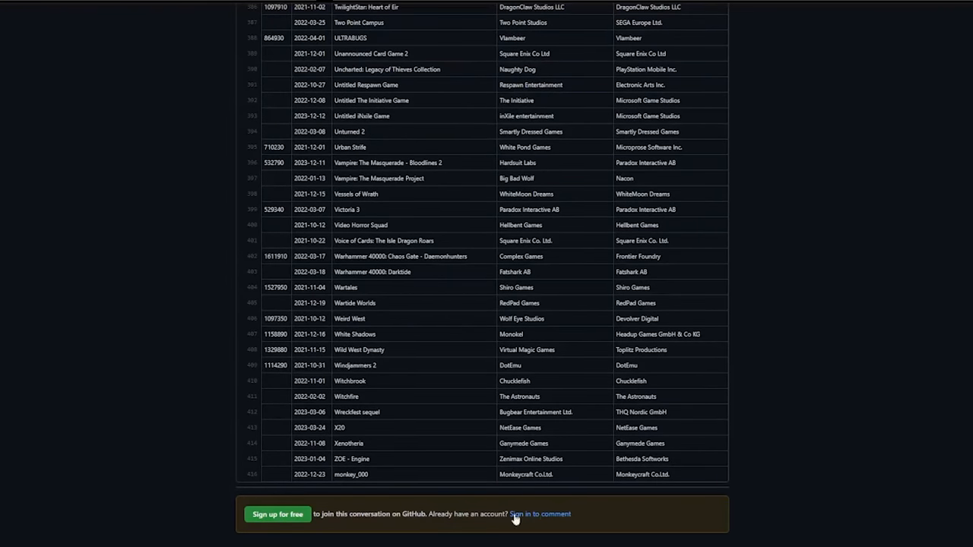
# Return to the top of the gist so the table rests at its header and first game rows
pyautogui.press('Home')
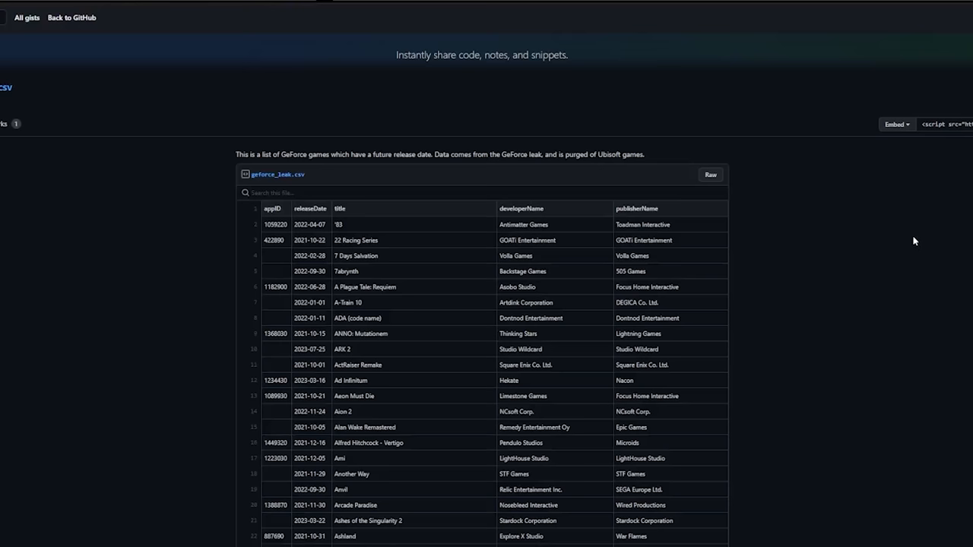
pyautogui.scroll(-1, 873, 236)
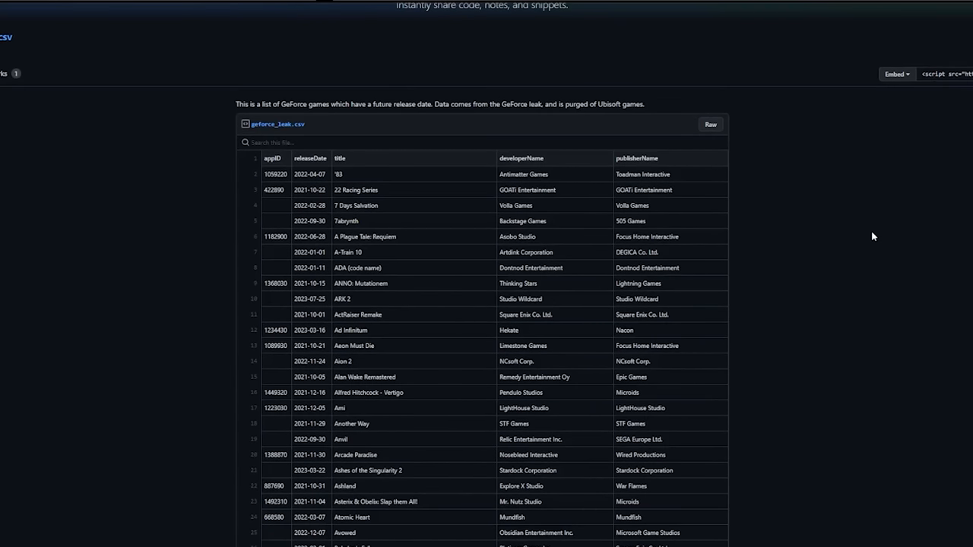
pyautogui.scroll(-1, 873, 236)
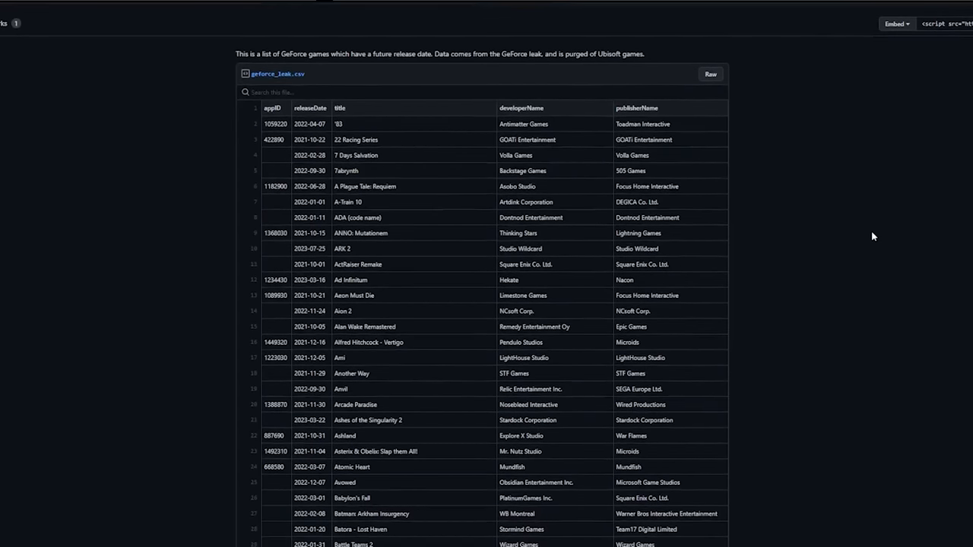
pyautogui.scroll(-1, 873, 236)
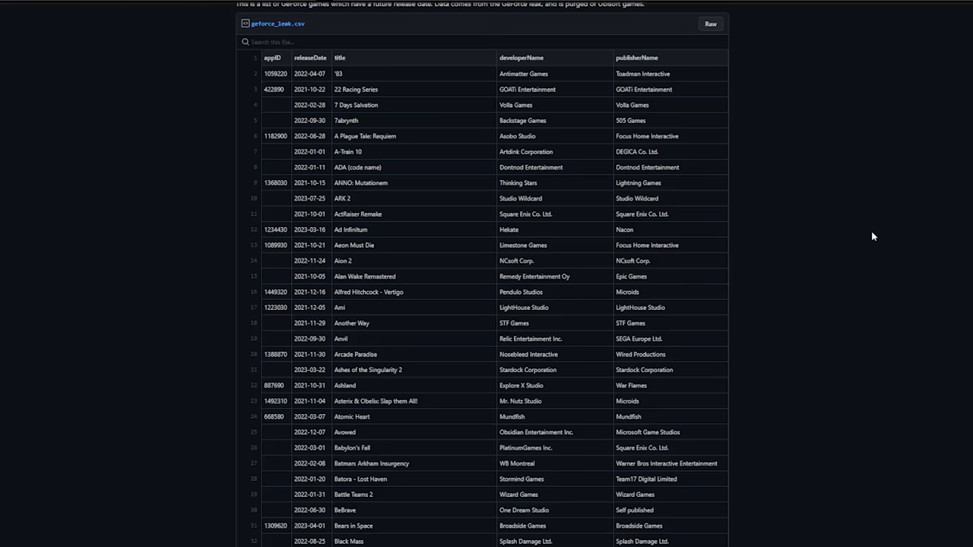
pyautogui.scroll(-1, 873, 236)
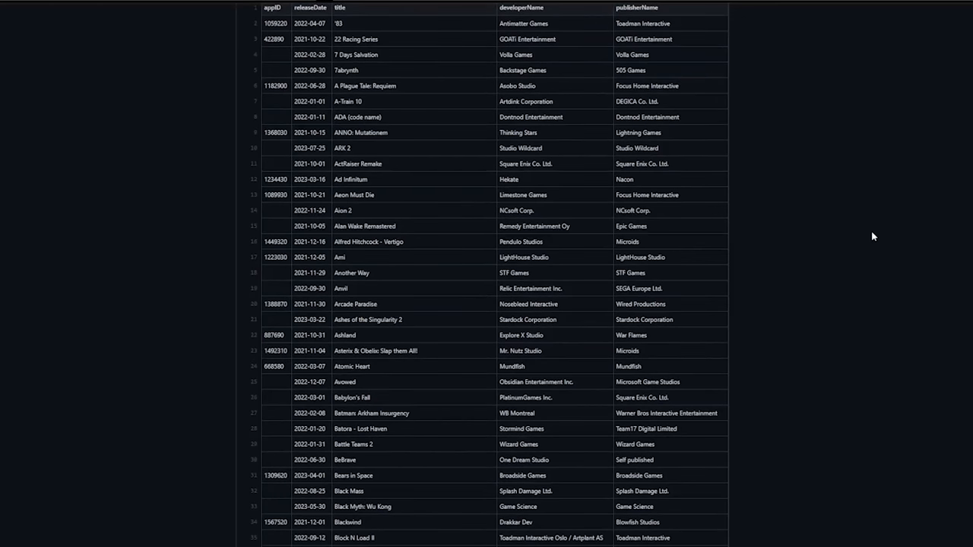
pyautogui.scroll(-1, 872, 236)
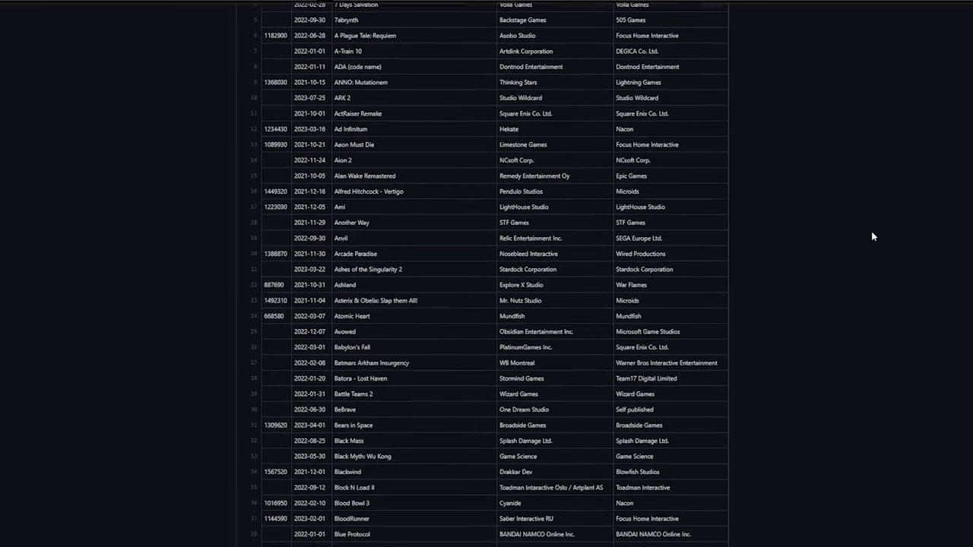
pyautogui.scroll(-1, 873, 237)
pyautogui.scroll(-1, 873, 236)
pyautogui.scroll(-1, 872, 236)
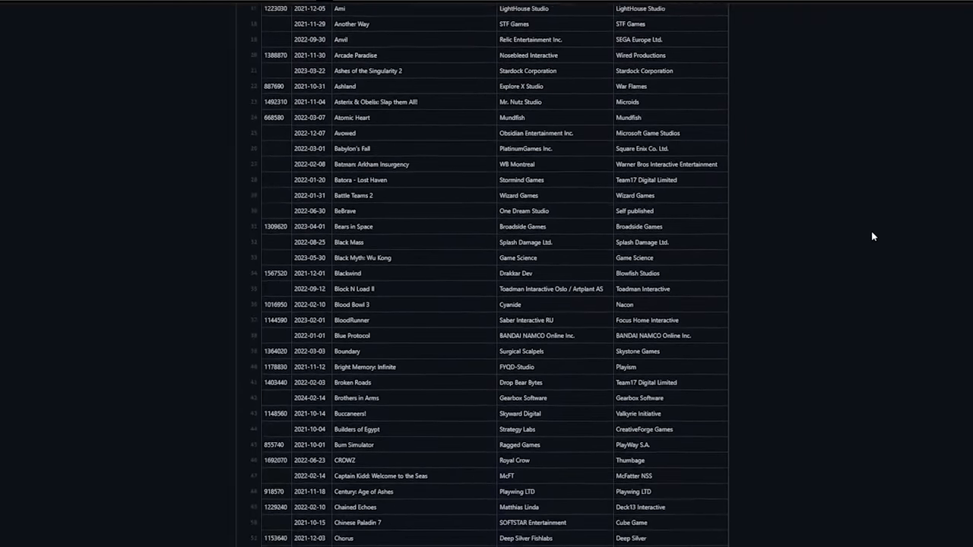
pyautogui.scroll(-1, 873, 237)
pyautogui.scroll(-1, 873, 236)
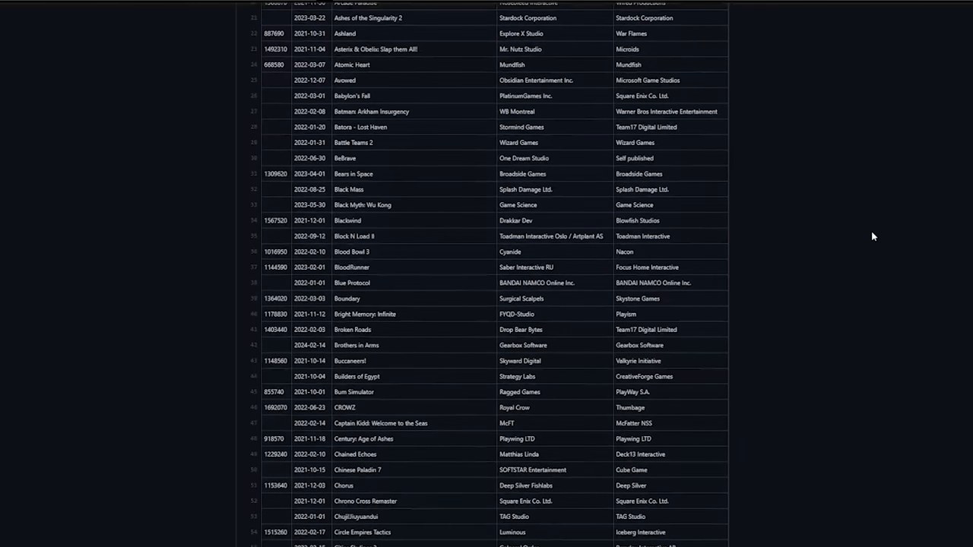
pyautogui.scroll(-1, 873, 236)
pyautogui.scroll(-1, 873, 236)
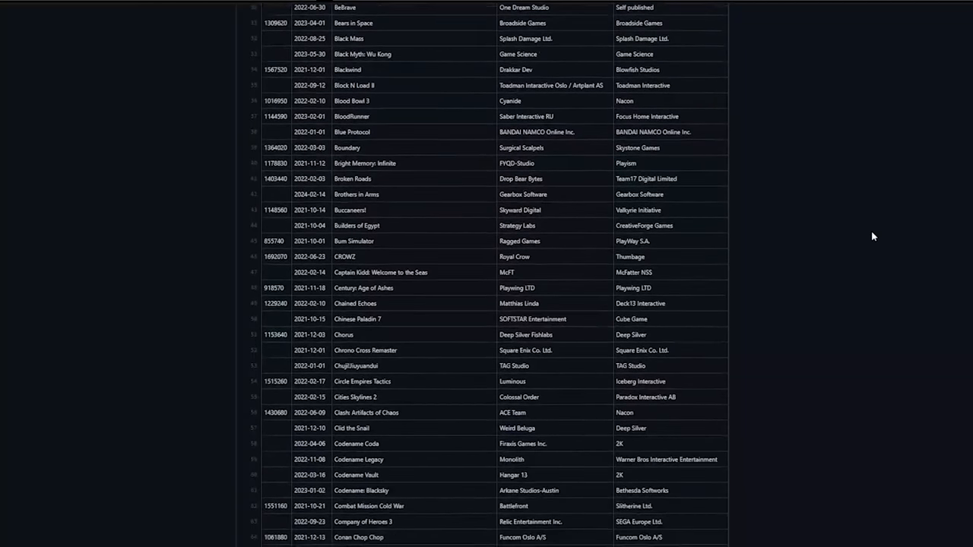
pyautogui.scroll(-3, 872, 232)
pyautogui.scroll(-3, 871, 231)
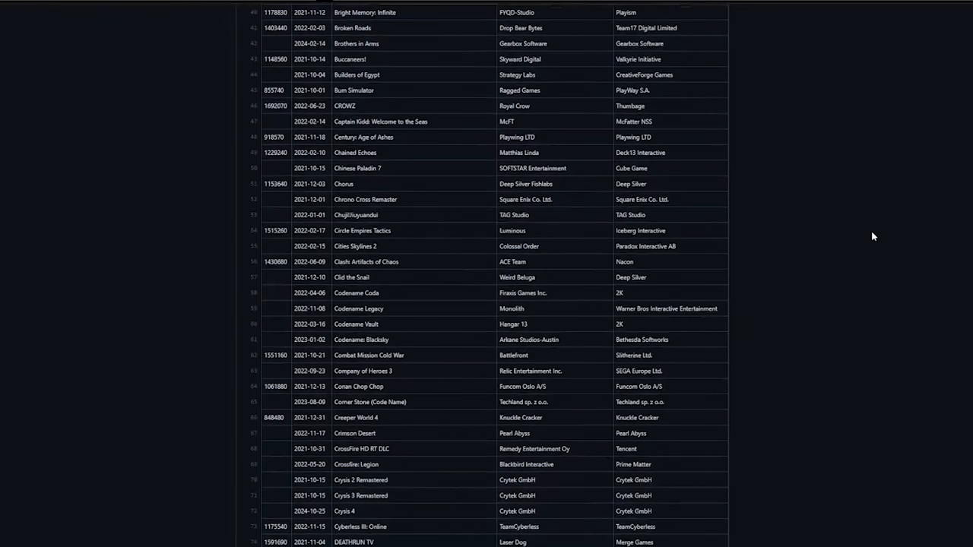
pyautogui.scroll(-3, 872, 237)
pyautogui.scroll(-3, 872, 236)
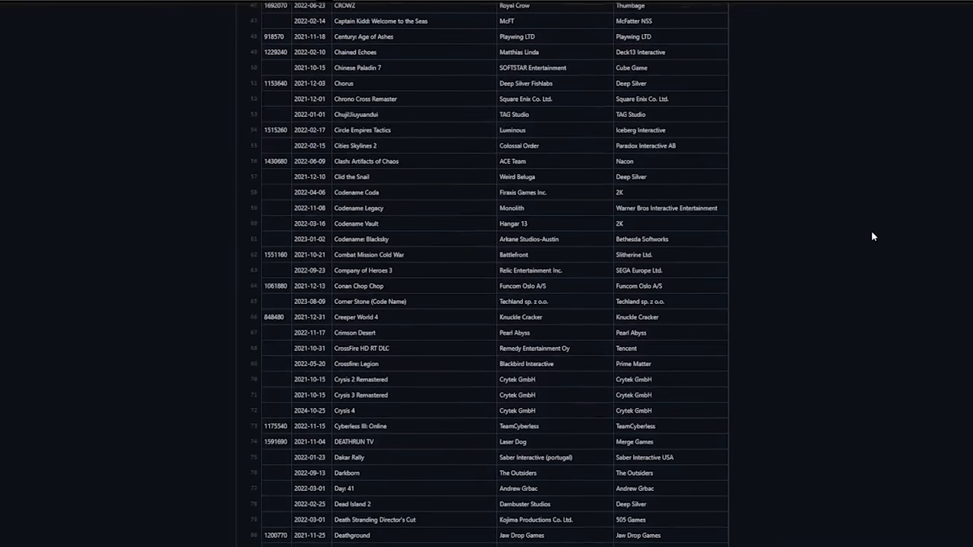
pyautogui.scroll(-3, 873, 237)
pyautogui.scroll(-3, 873, 237)
pyautogui.scroll(-2, 873, 237)
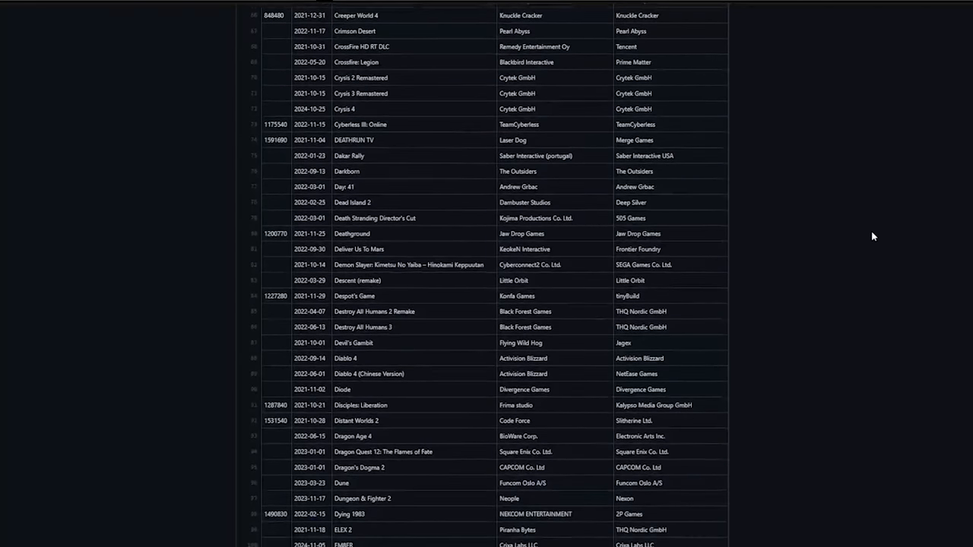
pyautogui.scroll(-4, 873, 237)
pyautogui.scroll(-1, 873, 236)
pyautogui.scroll(-3, 872, 237)
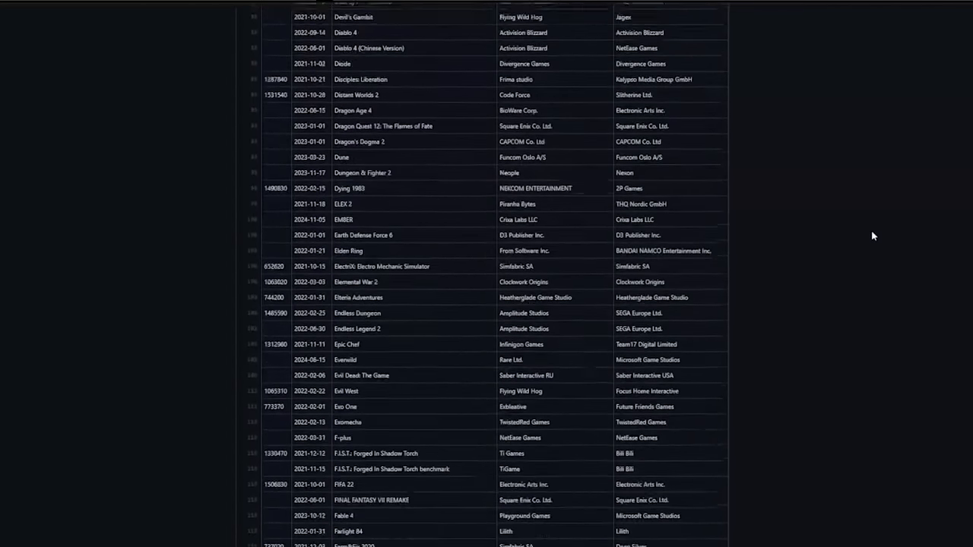
pyautogui.scroll(-2, 872, 237)
pyautogui.scroll(-2, 873, 236)
pyautogui.scroll(-1, 873, 236)
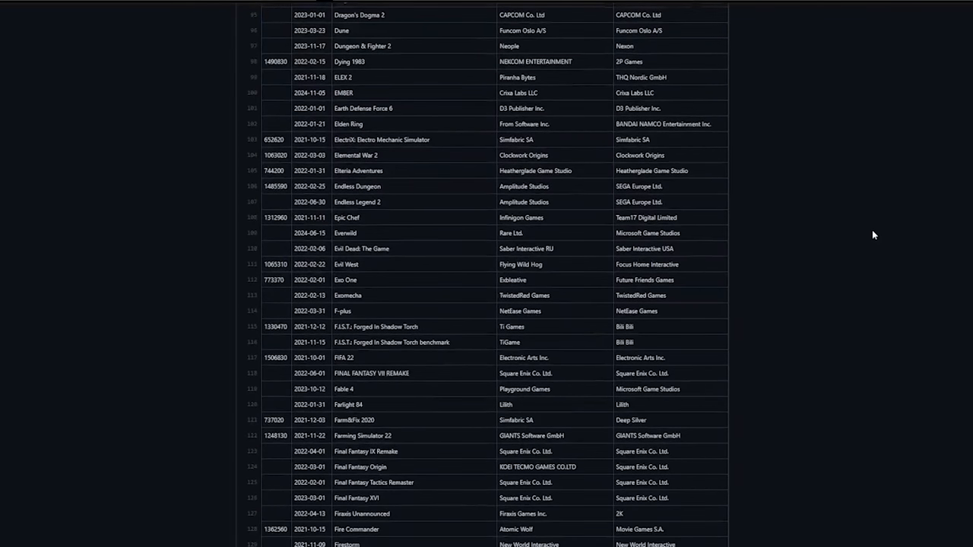
pyautogui.scroll(-3, 872, 230)
pyautogui.scroll(-1, 872, 230)
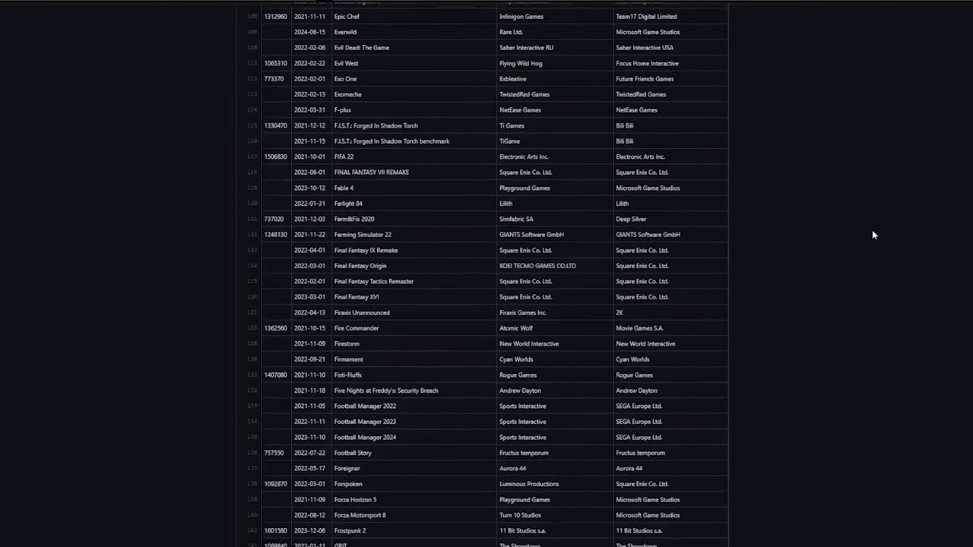
pyautogui.scroll(-2, 872, 230)
pyautogui.scroll(-1, 872, 230)
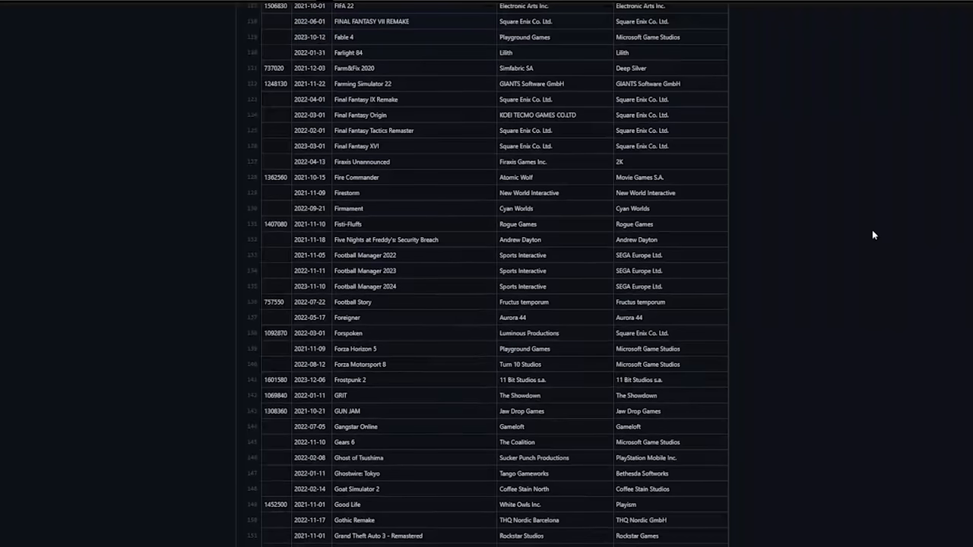
pyautogui.scroll(-3, 871, 229)
pyautogui.scroll(-2, 872, 230)
pyautogui.scroll(-1, 872, 230)
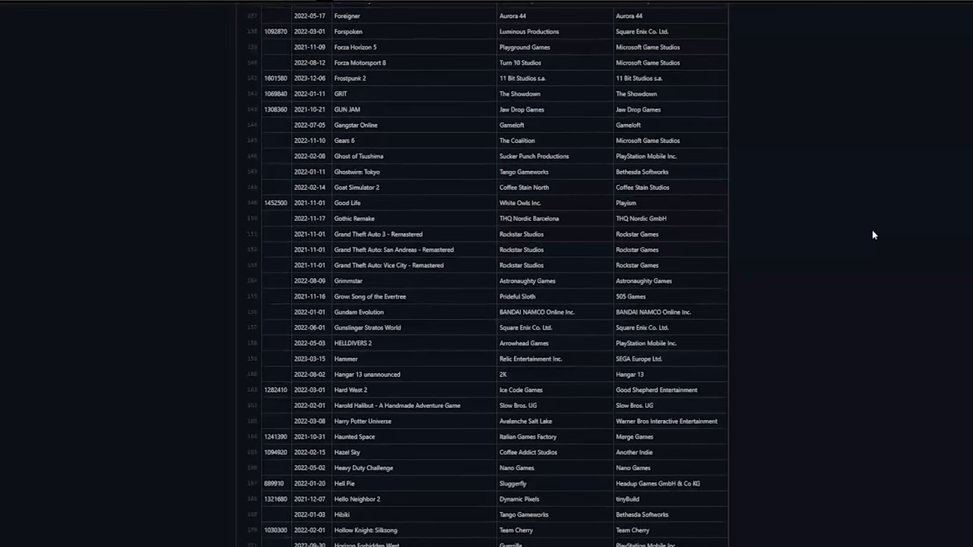
pyautogui.scroll(-2, 872, 229)
pyautogui.scroll(-1, 872, 230)
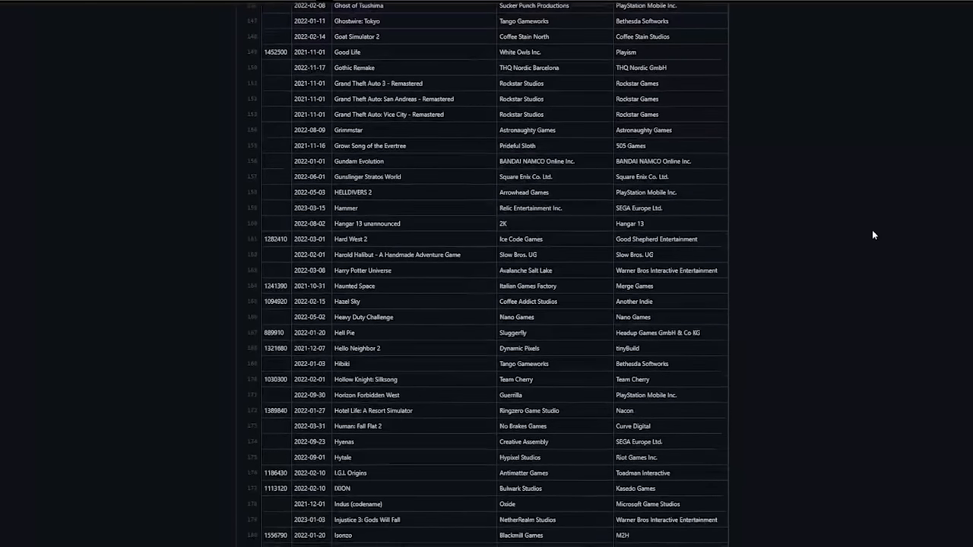
pyautogui.scroll(-3, 872, 230)
pyautogui.scroll(-1, 872, 230)
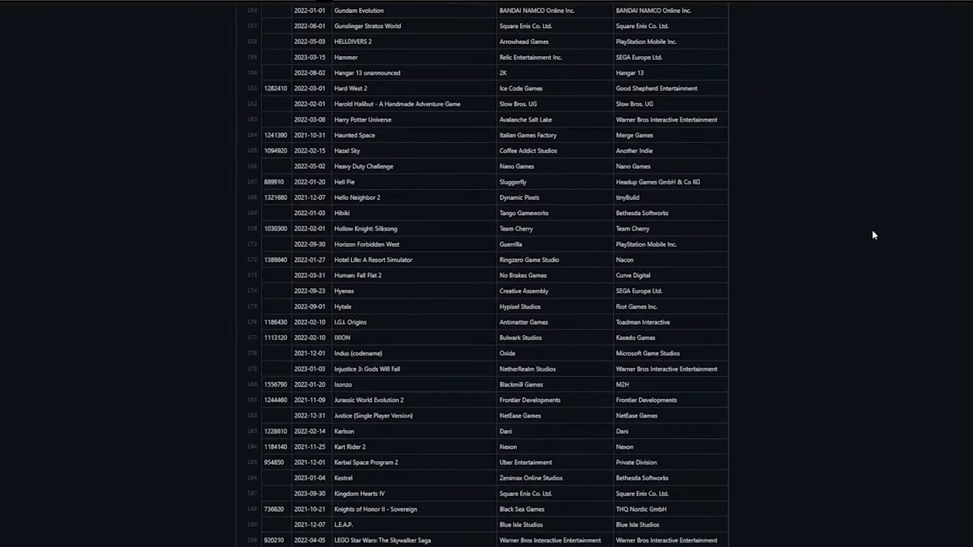
pyautogui.scroll(-1, 872, 230)
pyautogui.scroll(-1, 872, 230)
pyautogui.scroll(-2, 872, 229)
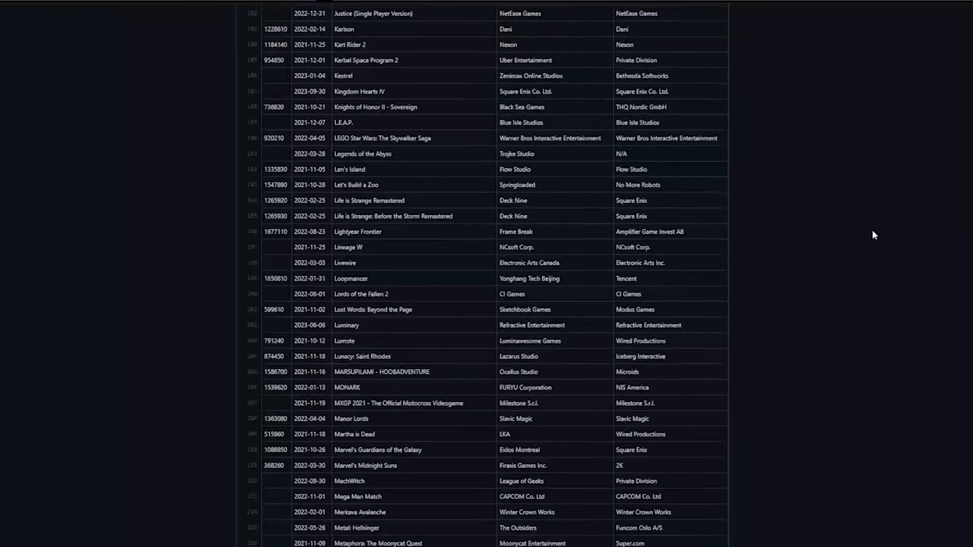
pyautogui.scroll(-2, 872, 230)
pyautogui.scroll(-2, 872, 229)
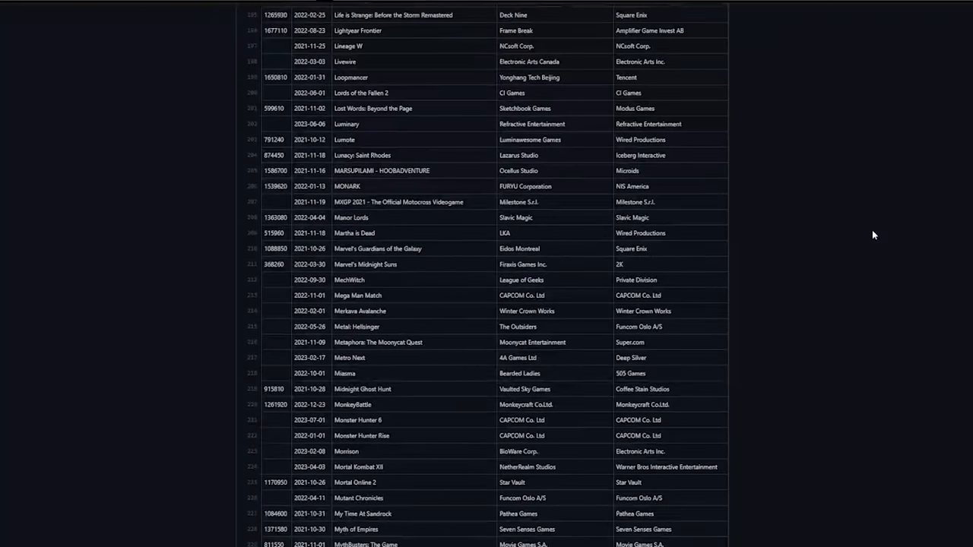
pyautogui.scroll(-1, 872, 230)
pyautogui.scroll(-2, 872, 230)
pyautogui.scroll(-1, 872, 229)
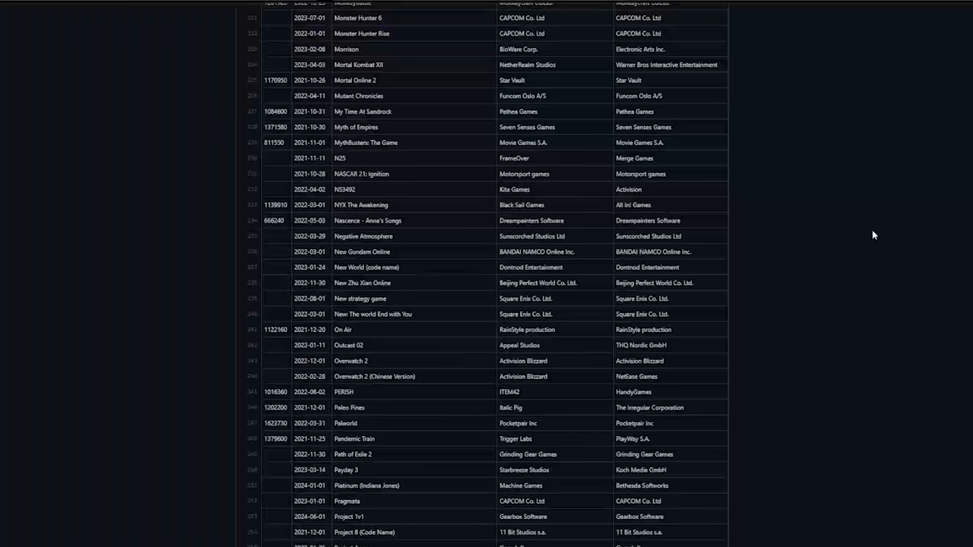
pyautogui.scroll(-3, 872, 230)
pyautogui.scroll(-3, 872, 229)
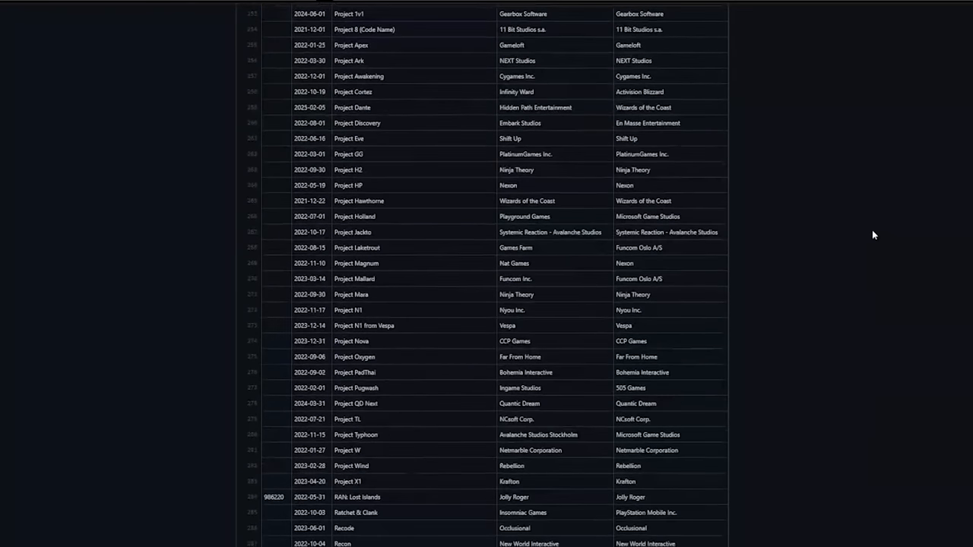
pyautogui.scroll(-3, 872, 230)
pyautogui.scroll(-5, 872, 230)
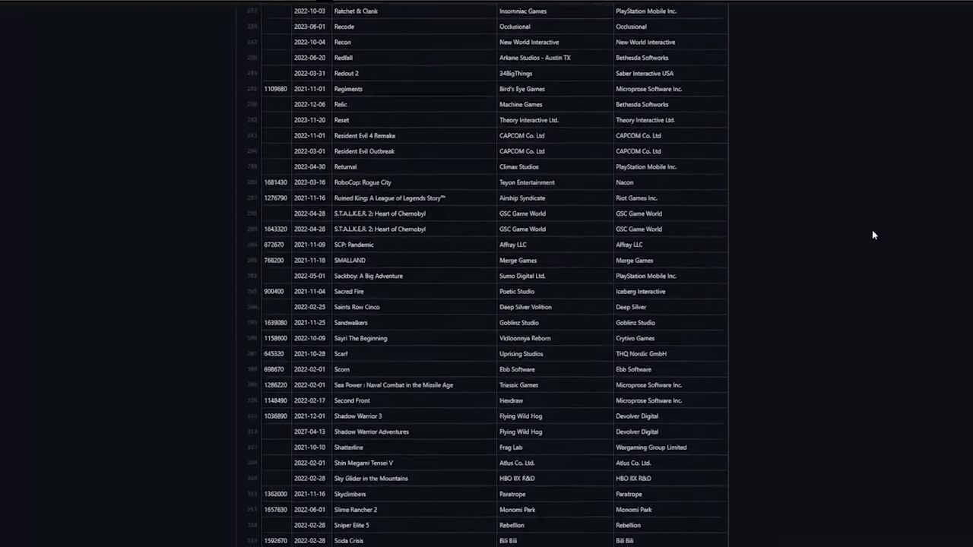
pyautogui.scroll(-1, 872, 229)
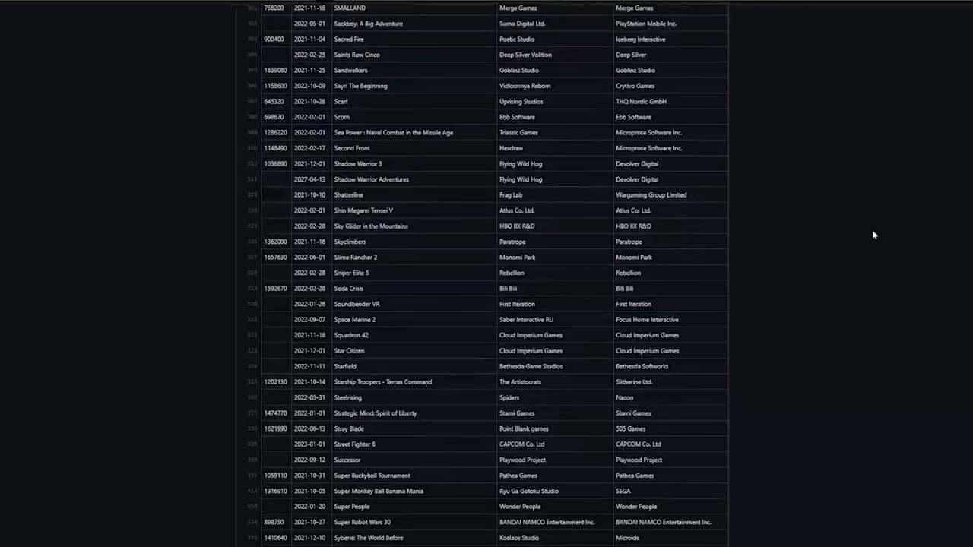
pyautogui.scroll(-3, 872, 230)
pyautogui.scroll(-3, 872, 230)
pyautogui.scroll(-1, 871, 229)
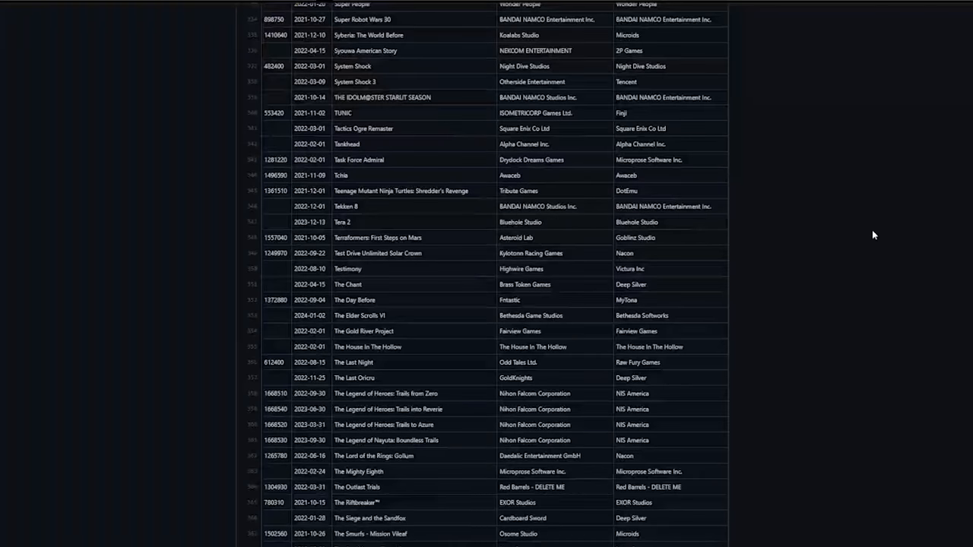
pyautogui.scroll(-2, 872, 230)
pyautogui.scroll(-2, 872, 230)
pyautogui.scroll(-3, 872, 230)
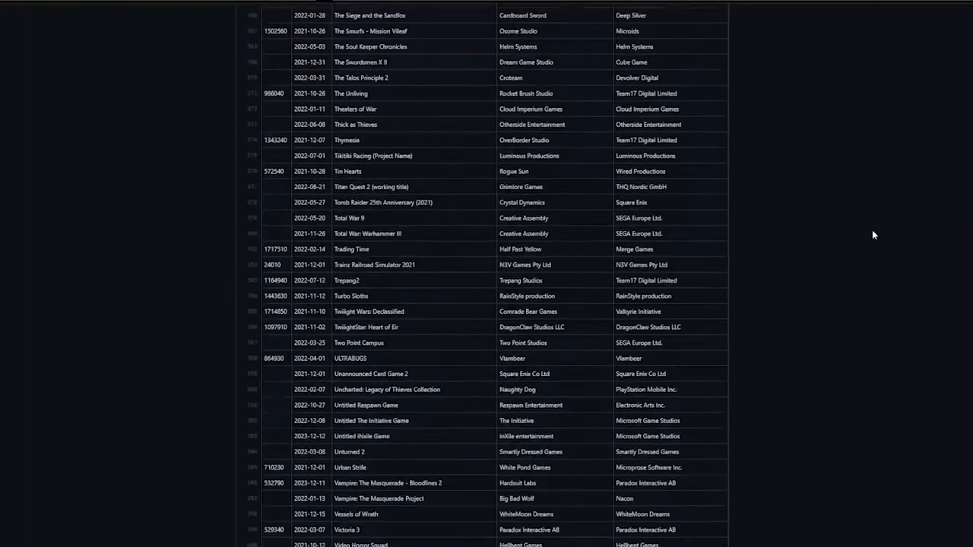
pyautogui.scroll(-2, 872, 230)
pyautogui.scroll(-2, 872, 229)
pyautogui.scroll(-3, 872, 230)
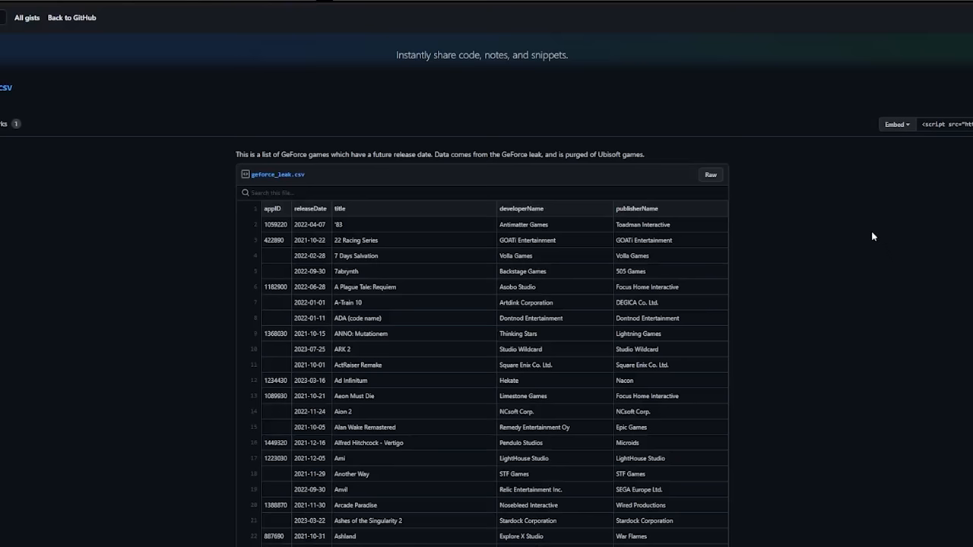
pyautogui.scroll(-1, 871, 231)
pyautogui.scroll(-1, 871, 231)
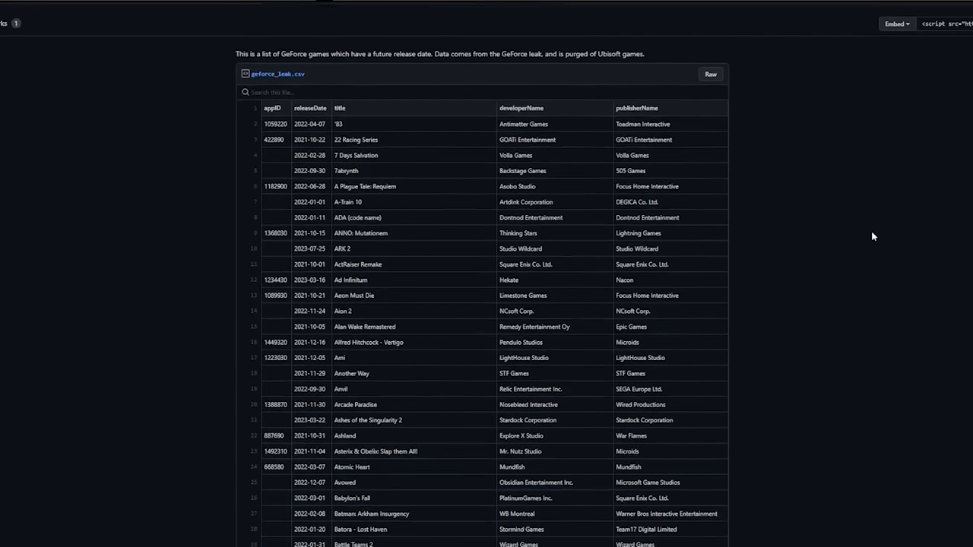
pyautogui.scroll(-1, 871, 231)
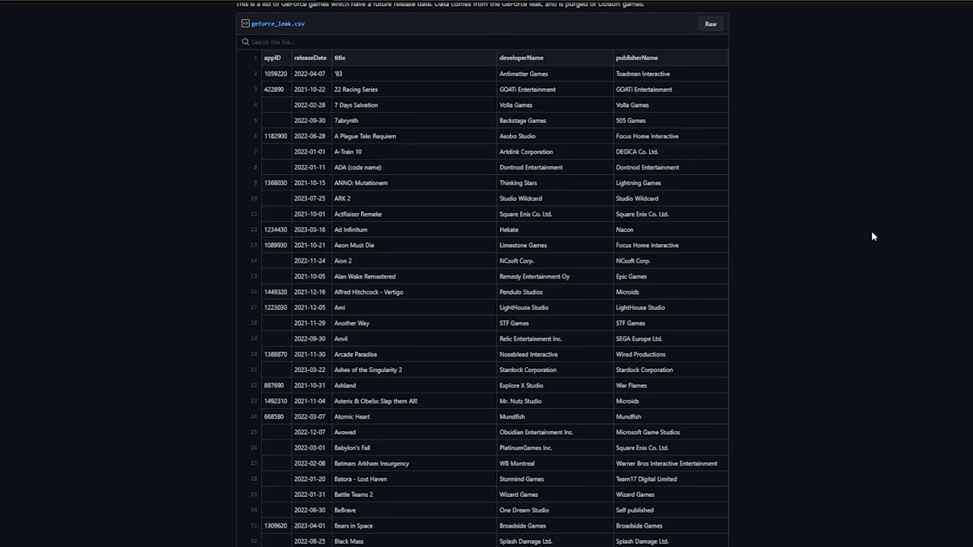
pyautogui.scroll(-1, 871, 231)
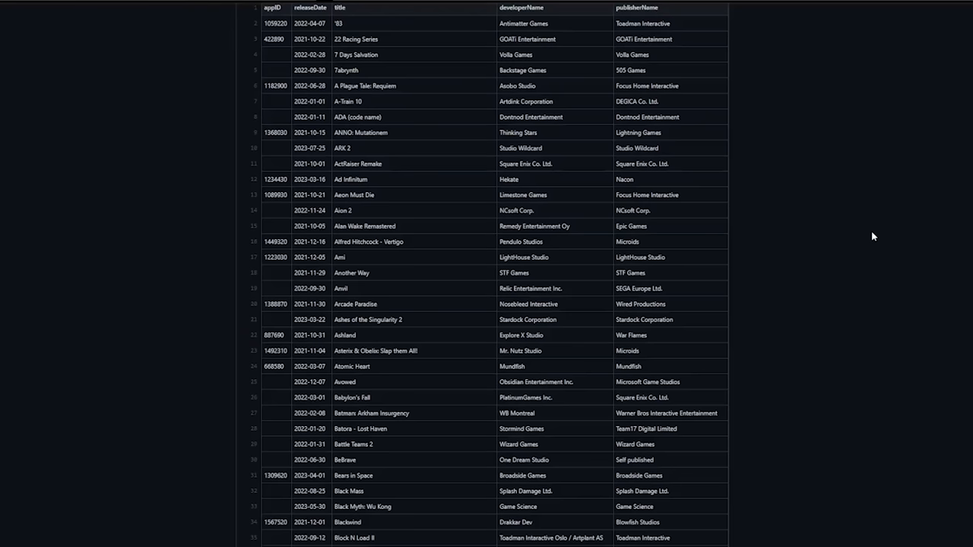